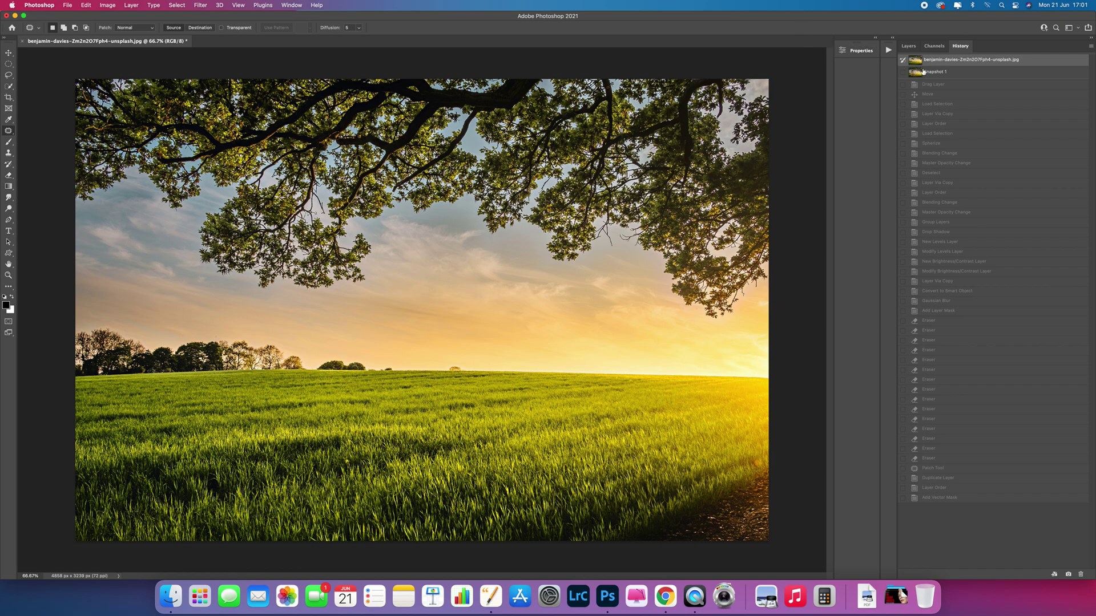
# Compare the original landscape photo with the finished glass-sphere snapshot in the document's history
pyautogui.click(968, 72)
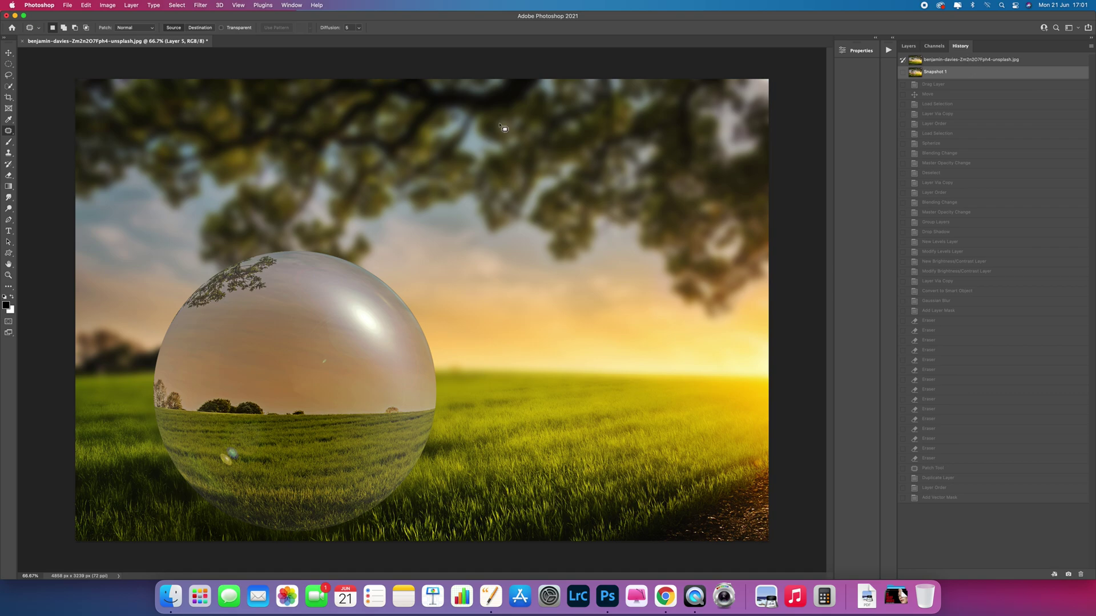
pyautogui.click(999, 61)
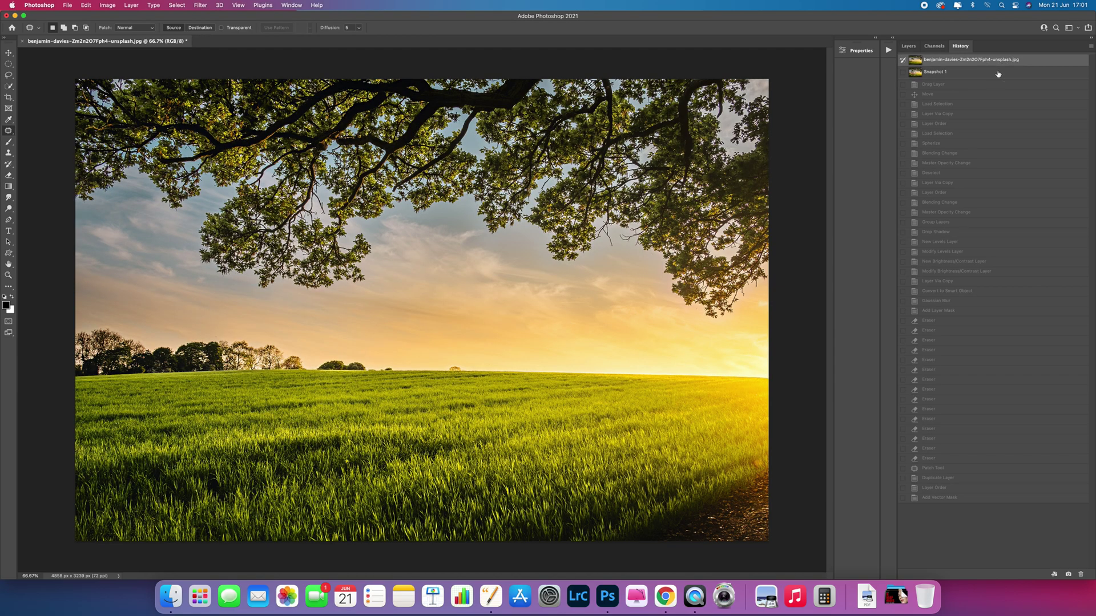
pyautogui.click(998, 73)
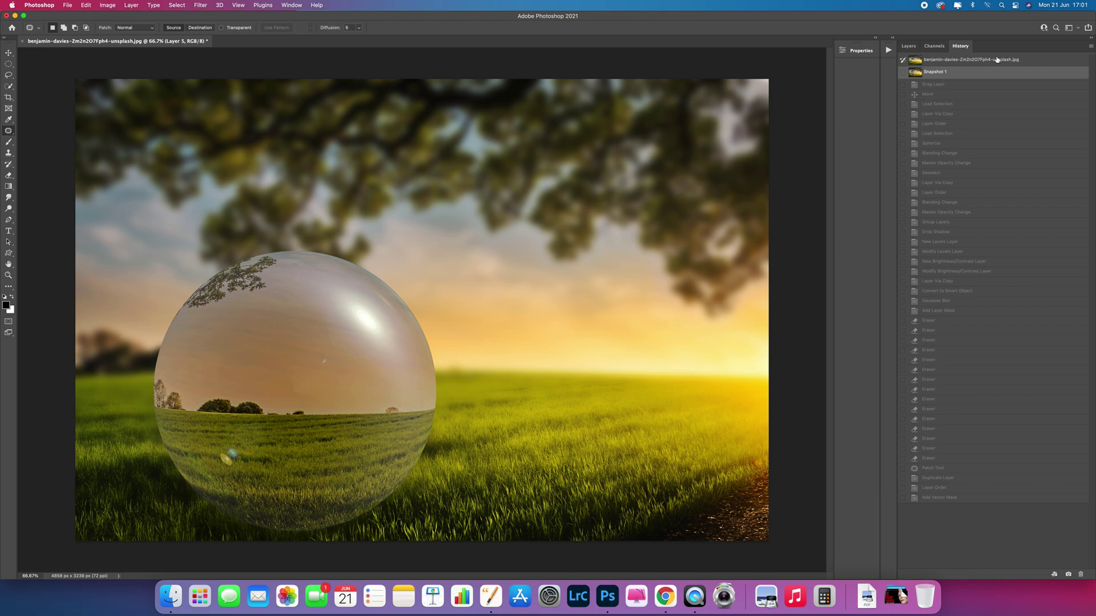
pyautogui.click(997, 59)
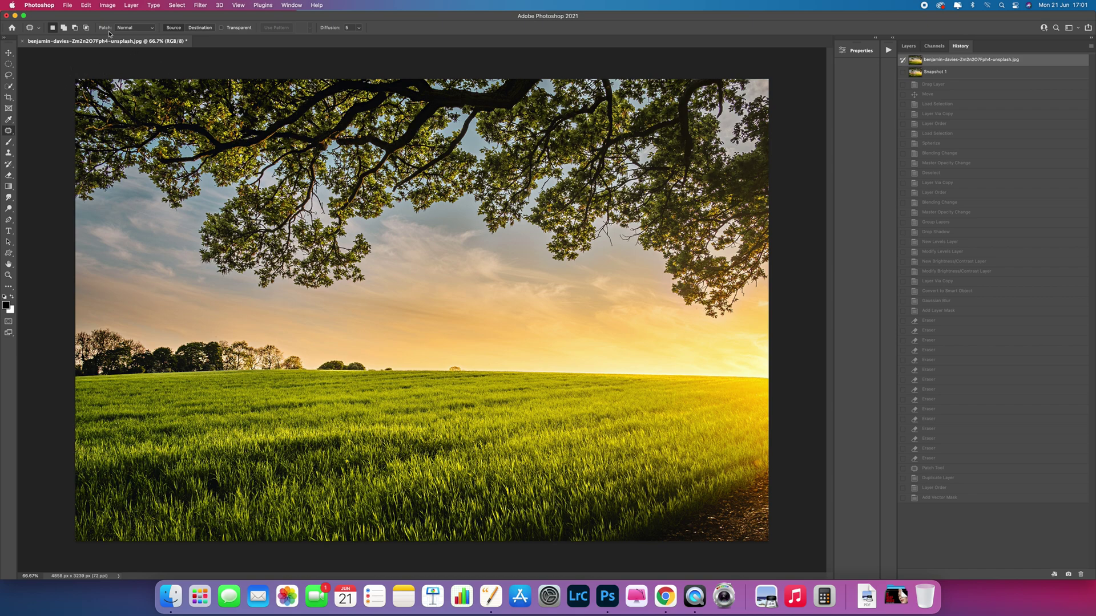
# Create a new 2000 x 2000 pixel RGB document at 72 pixels/inch with a custom #808080 grey background
pyautogui.click(67, 6)
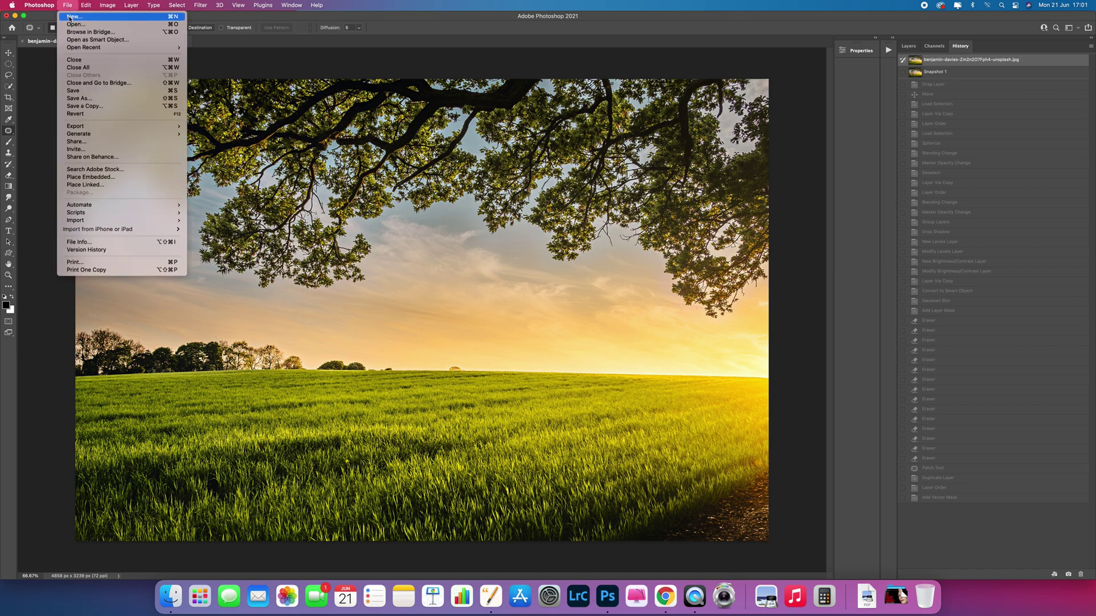
pyautogui.click(73, 16)
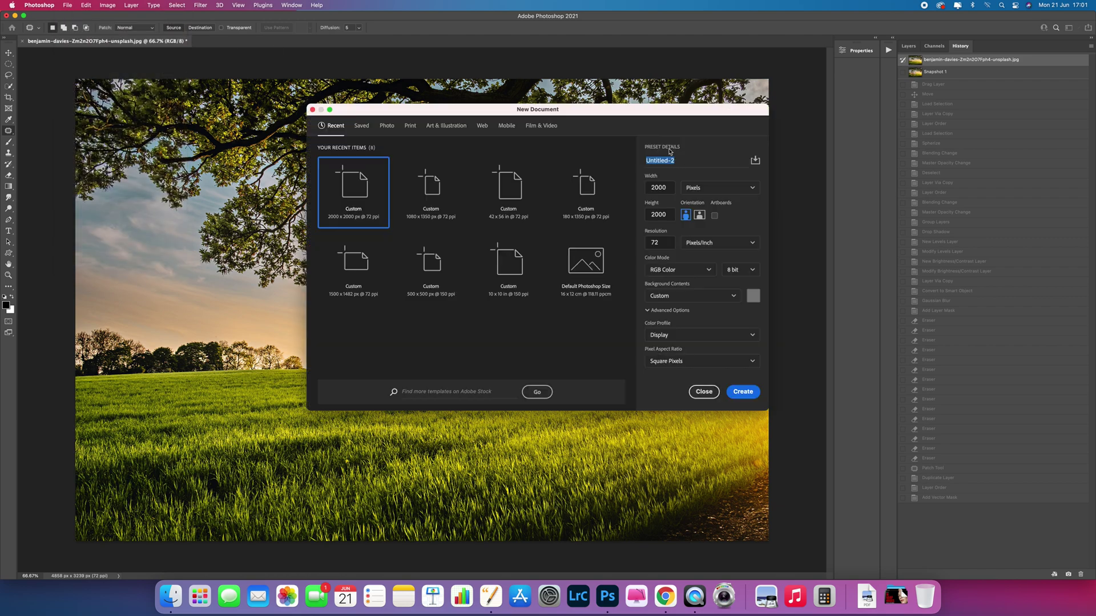
pyautogui.click(640, 189)
pyautogui.doubleClick(656, 187)
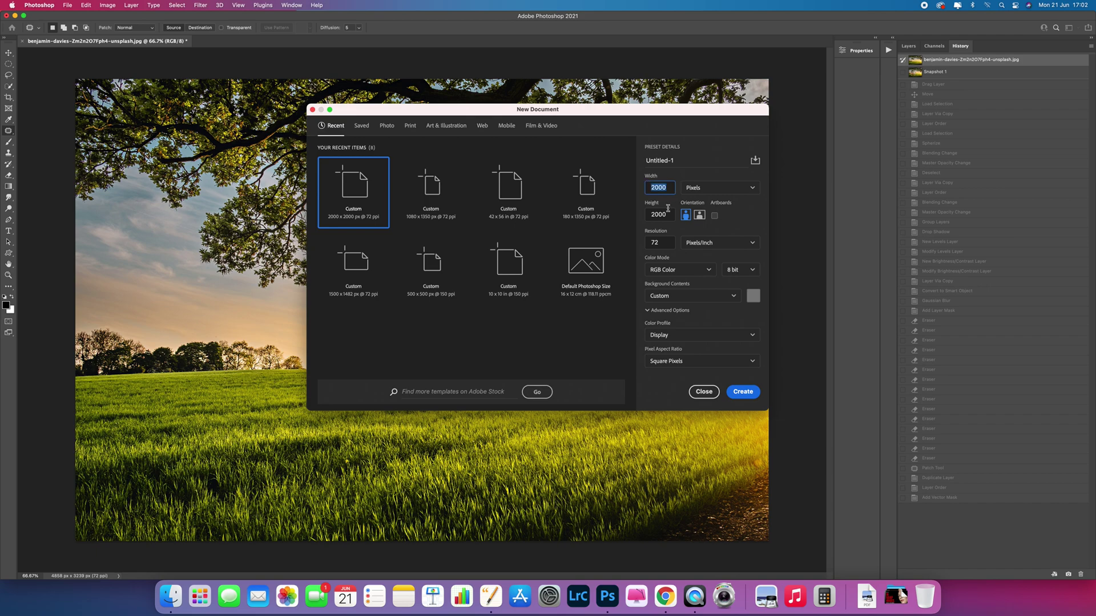
pyautogui.doubleClick(648, 216)
pyautogui.click(732, 295)
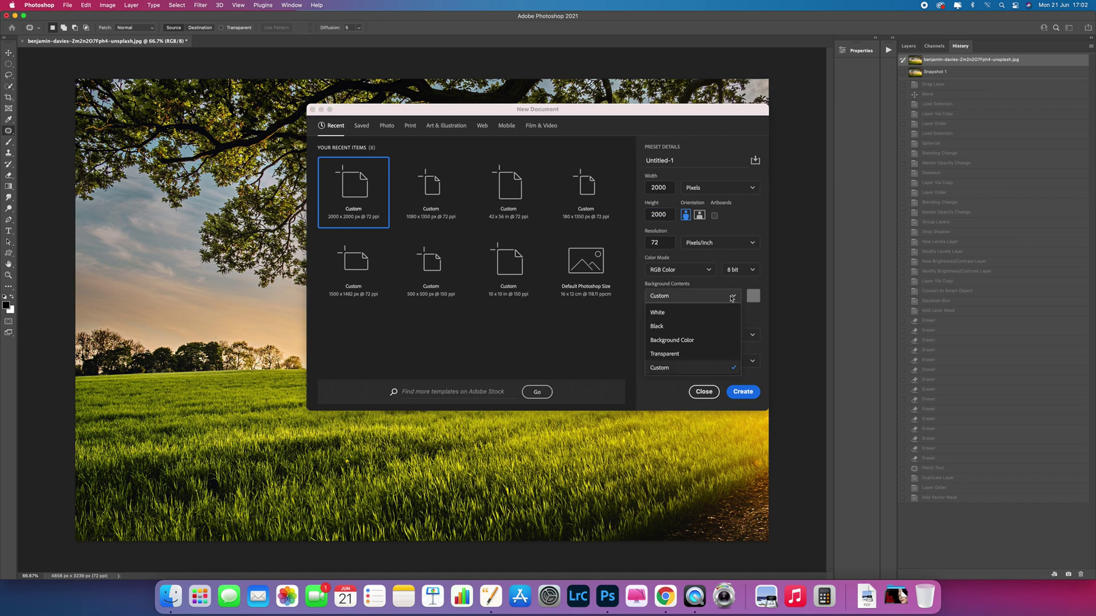
pyautogui.click(686, 369)
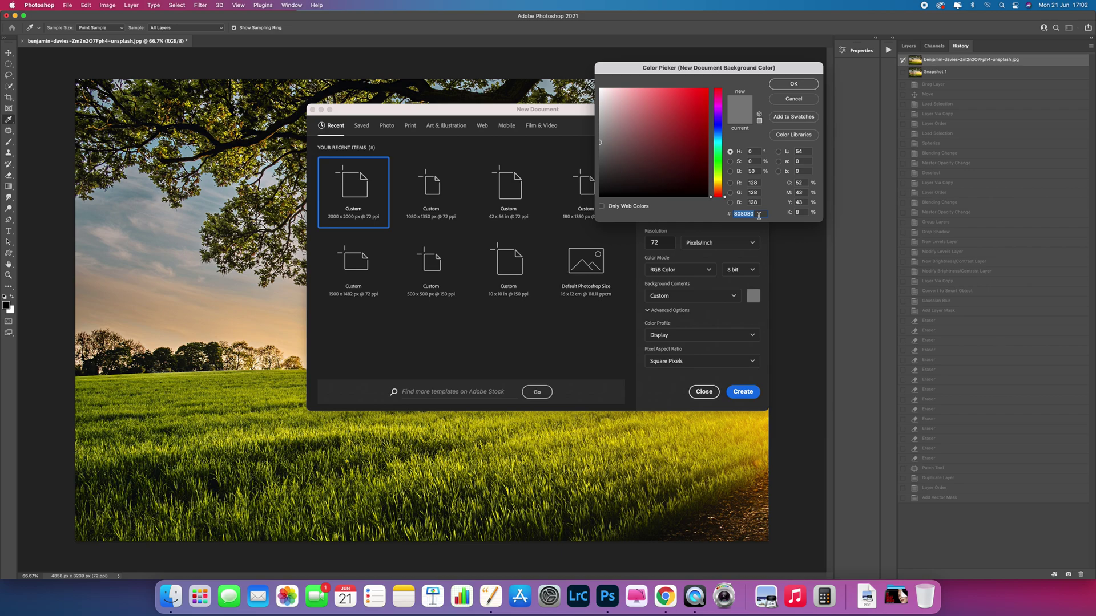
pyautogui.write('808080')
pyautogui.click(809, 84)
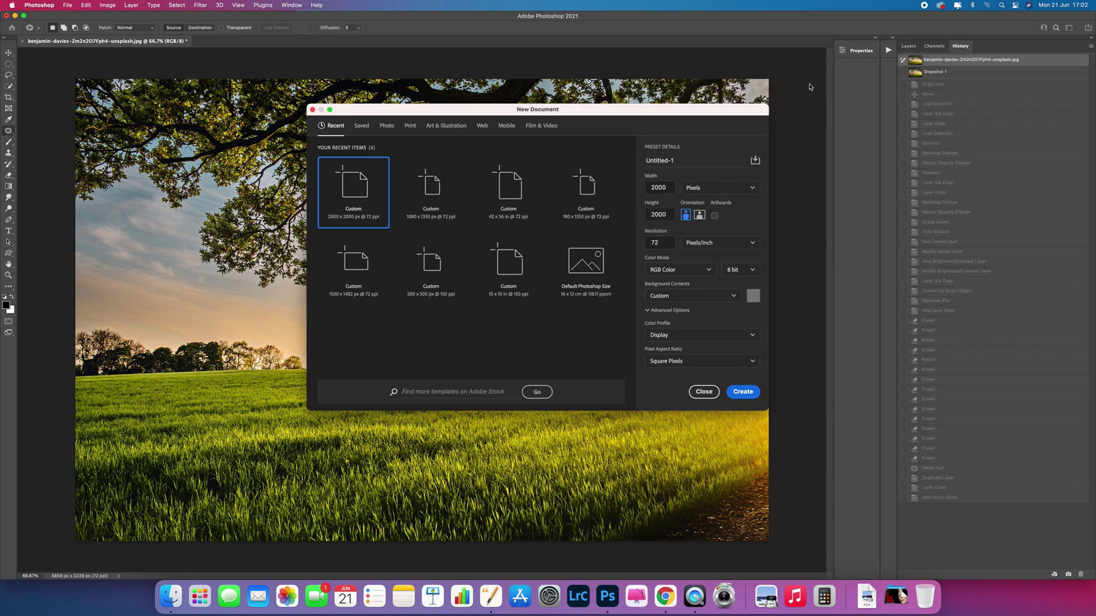
pyautogui.click(743, 392)
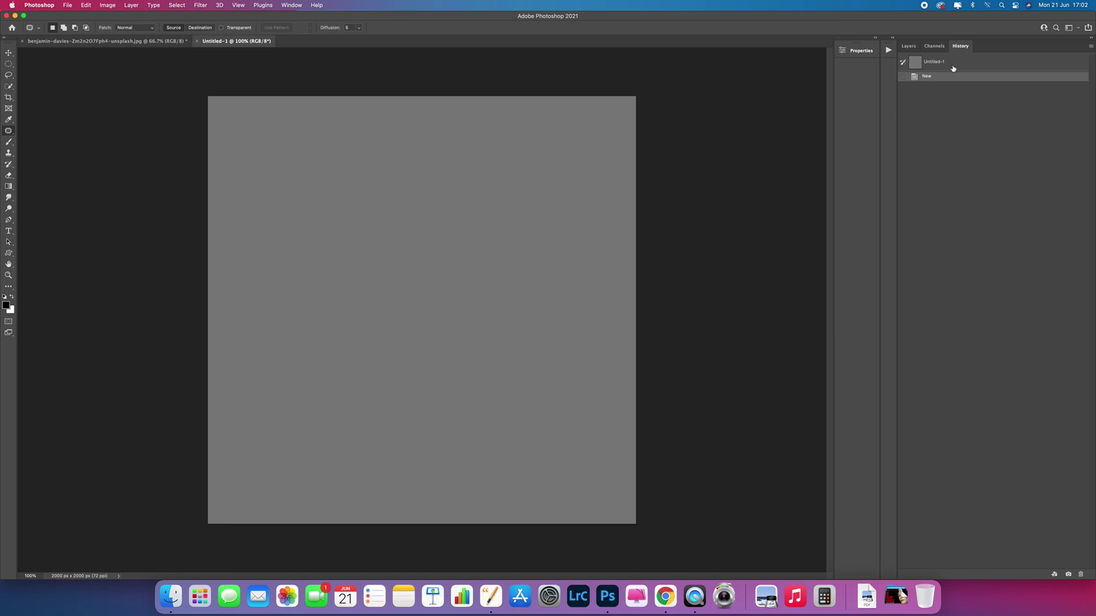
# Duplicate the grey background layer and render a 105mm Prime lens flare at 100% brightness on the copy
pyautogui.click(910, 47)
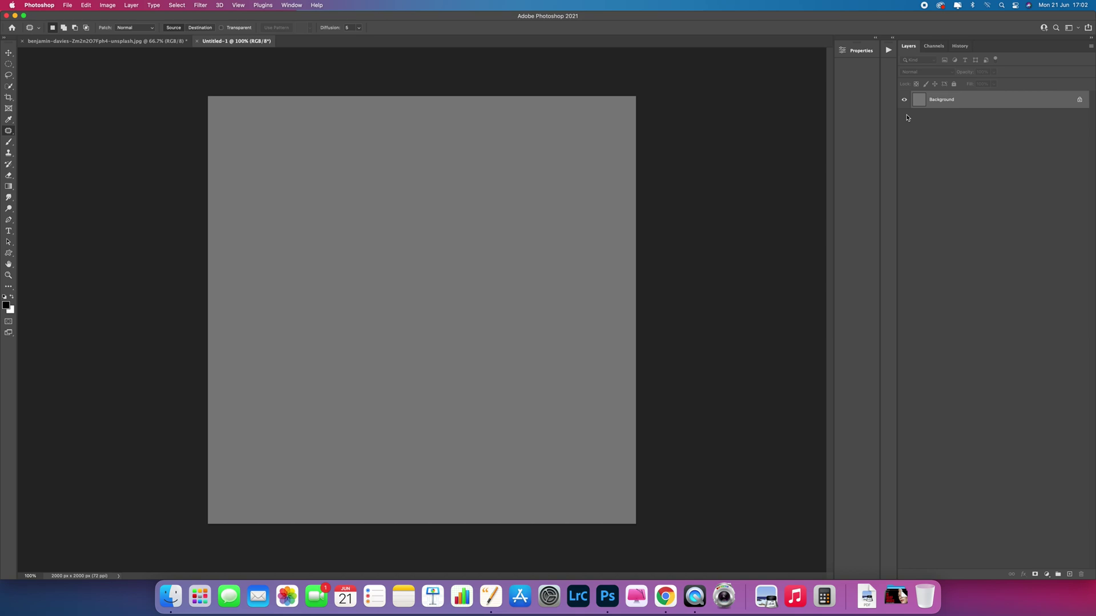
pyautogui.press('super+alt+shift+n')
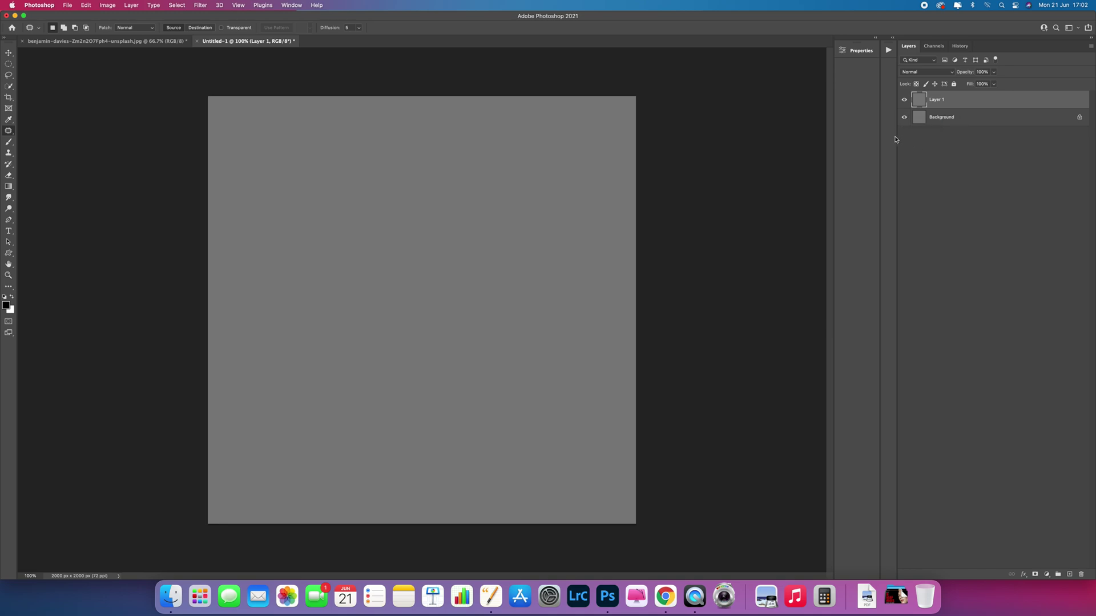
pyautogui.click(200, 5)
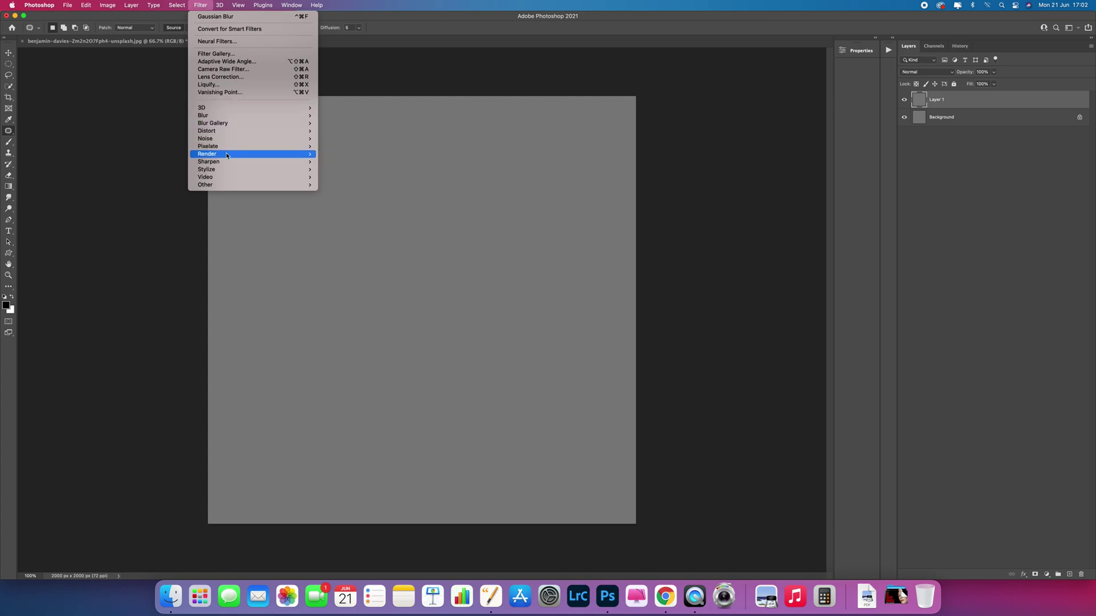
pyautogui.moveTo(226, 155)
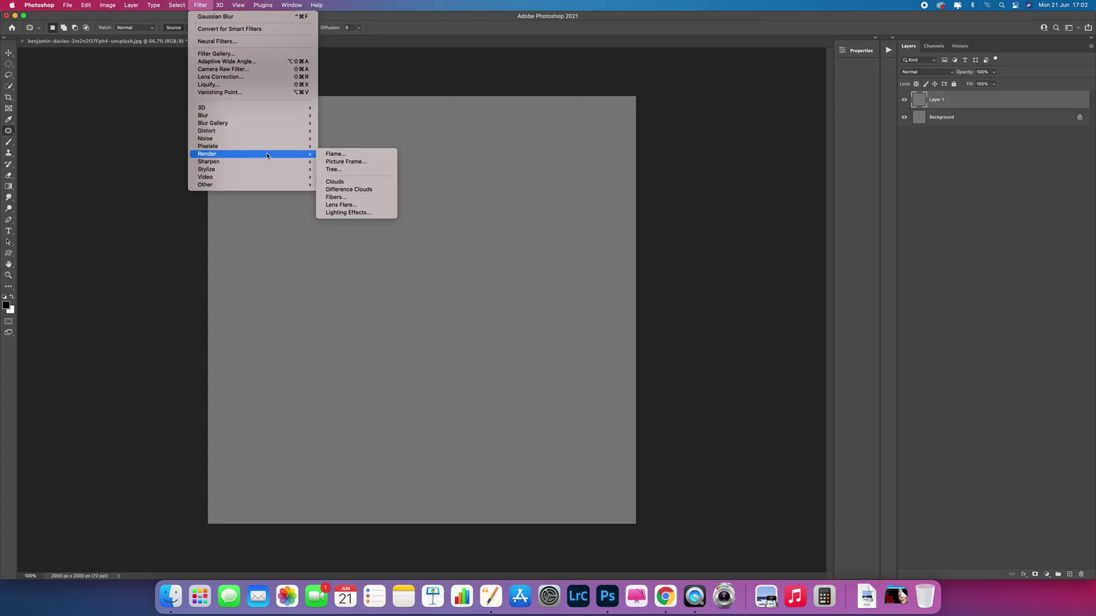
pyautogui.click(361, 205)
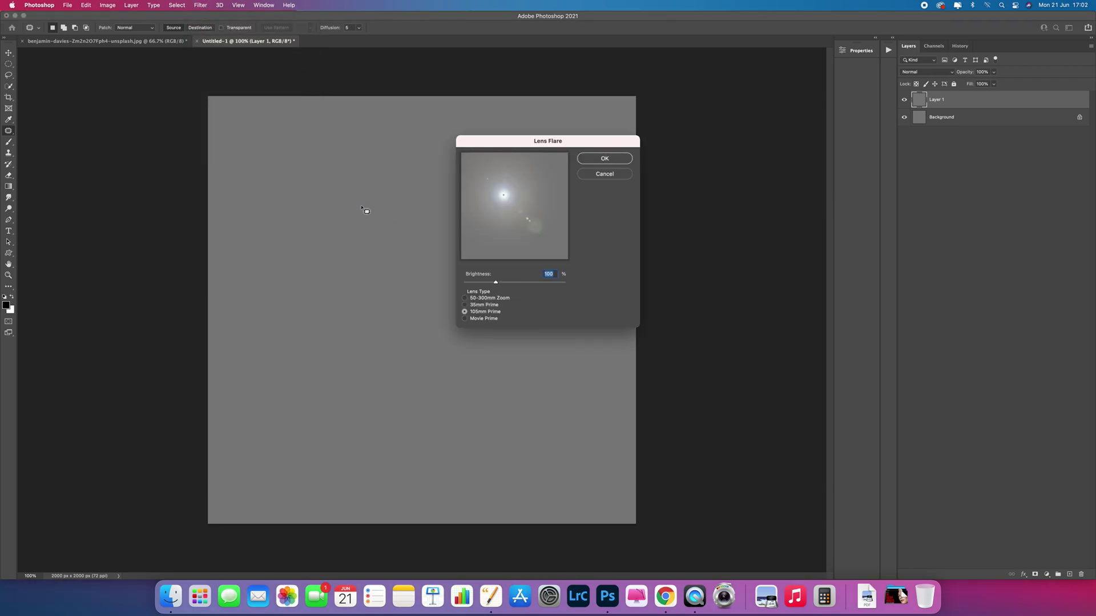
pyautogui.click(464, 312)
pyautogui.click(604, 159)
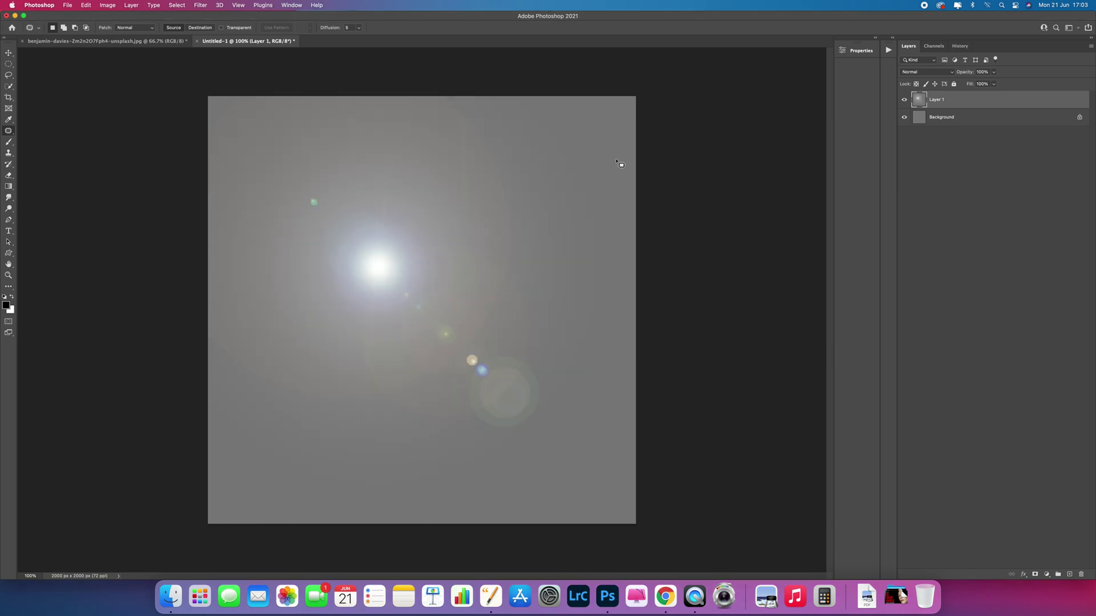
# Apply the Polar Coordinates filter to the lens flare layer using Polar to Rectangular
pyautogui.click(202, 7)
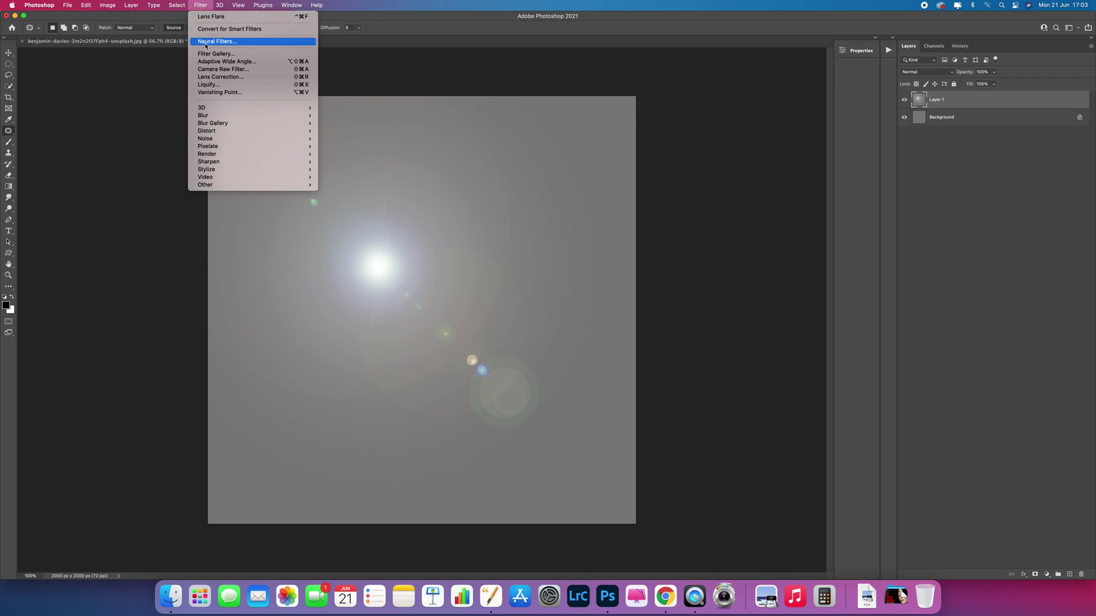
pyautogui.moveTo(217, 119)
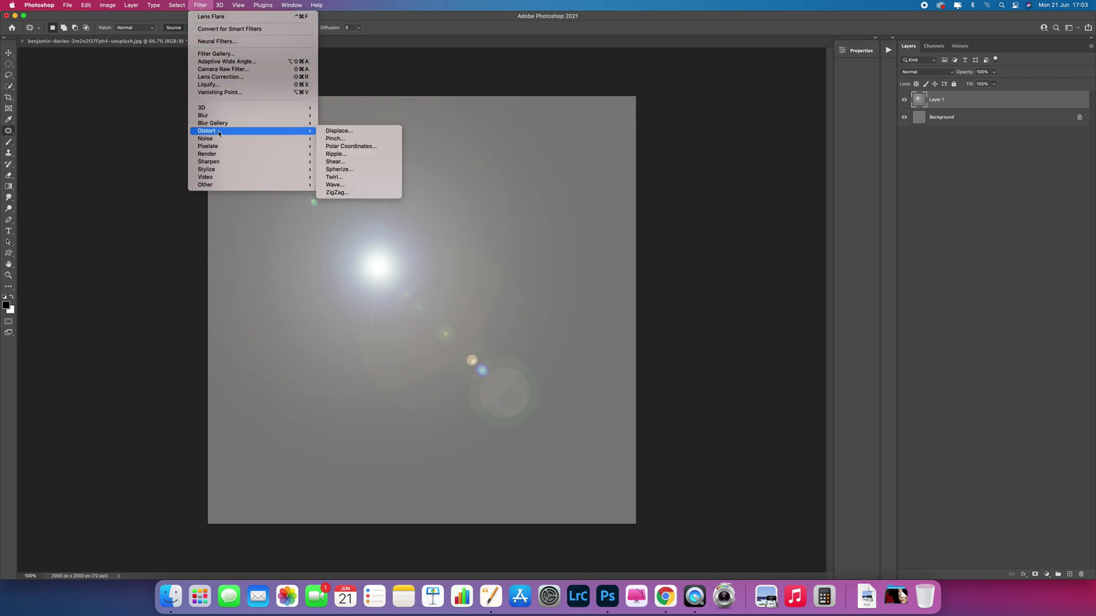
pyautogui.click(383, 149)
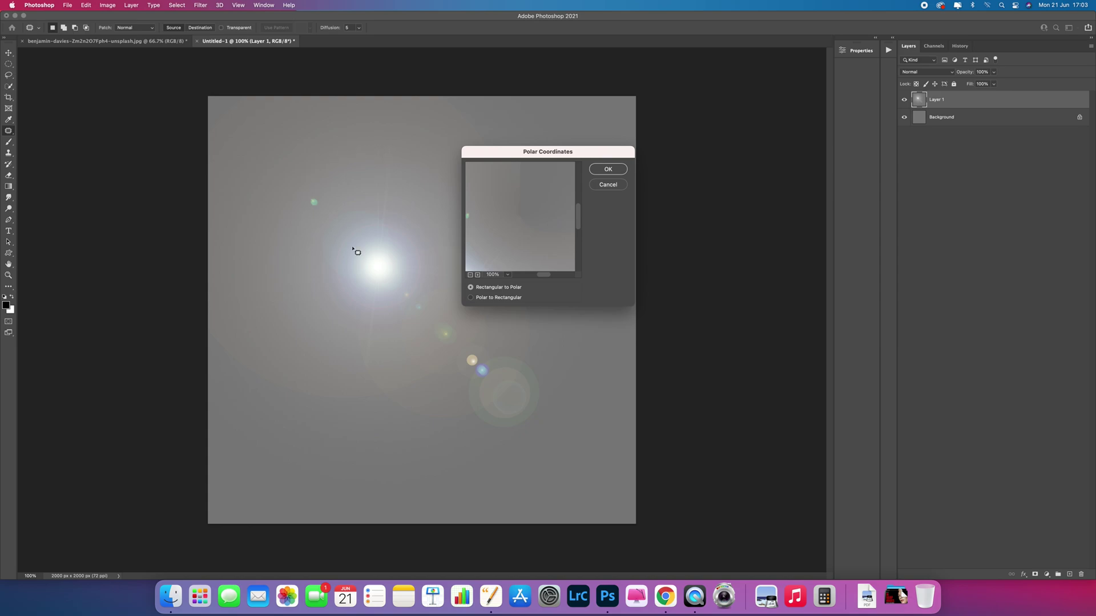
pyautogui.click(470, 298)
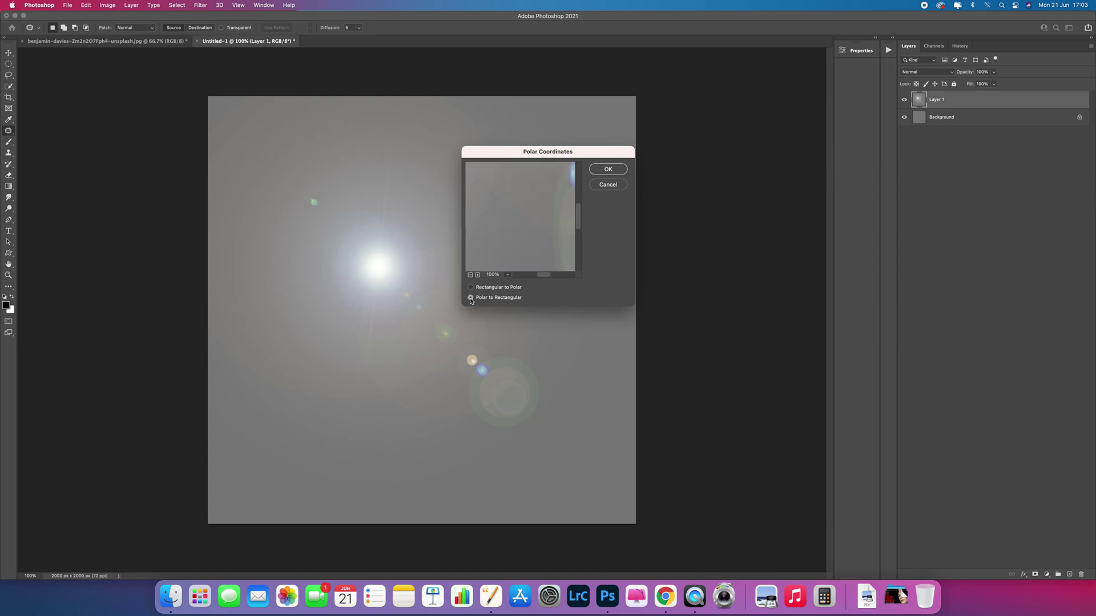
pyautogui.click(607, 168)
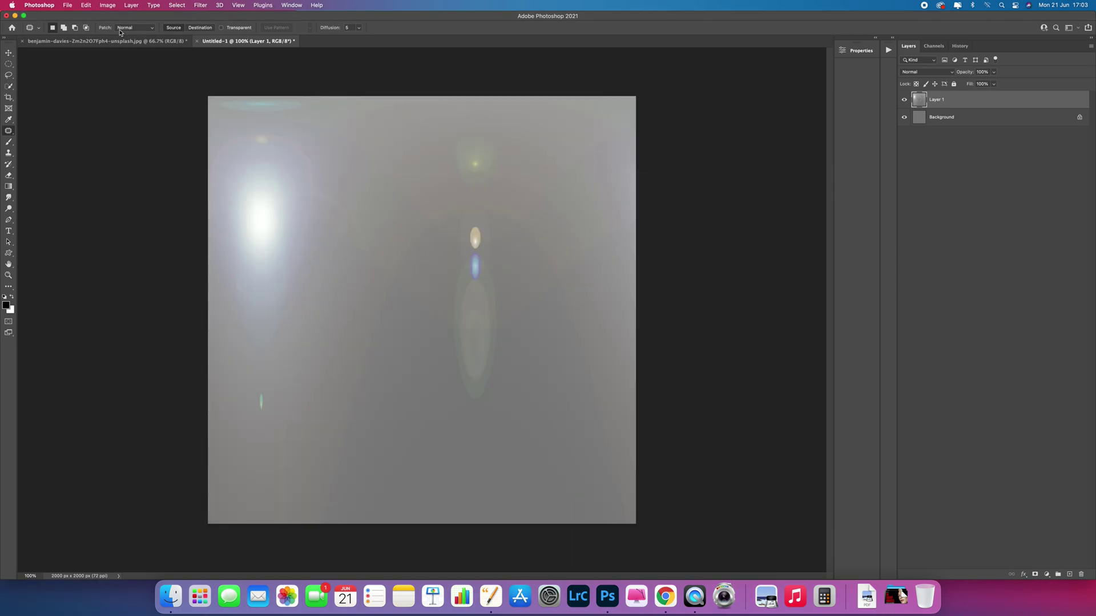
# Rotate the distorted lens flare layer by 180°
pyautogui.click(87, 5)
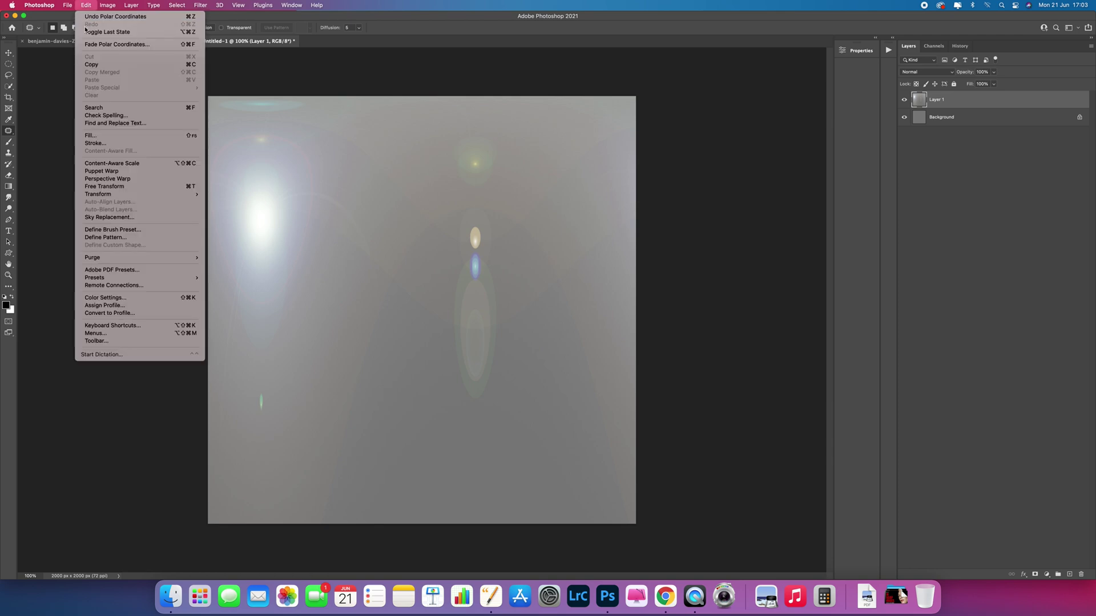
pyautogui.moveTo(106, 197)
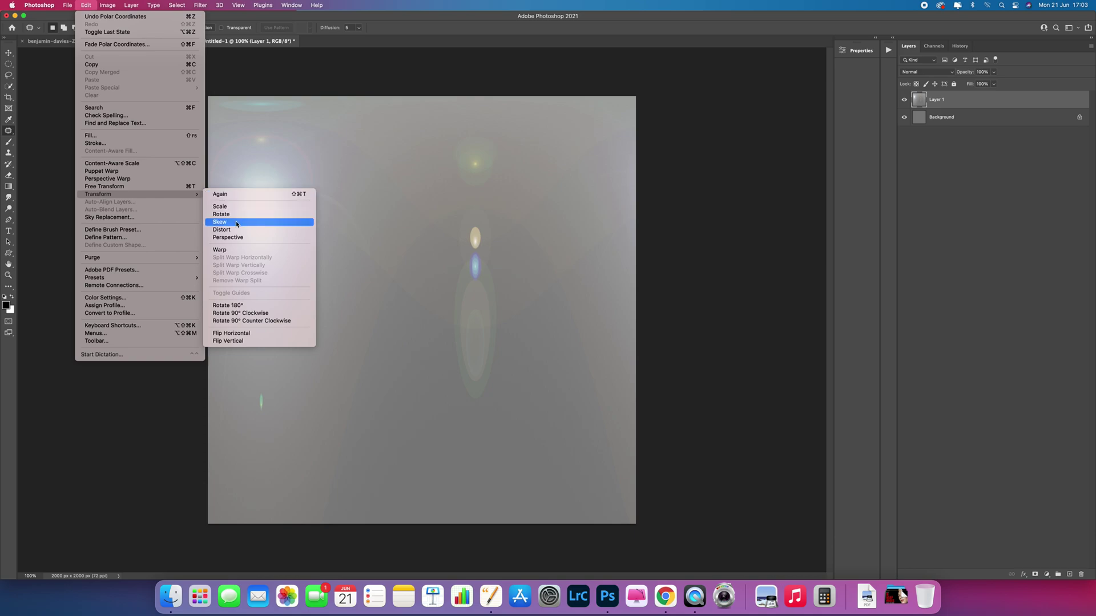
pyautogui.click(253, 306)
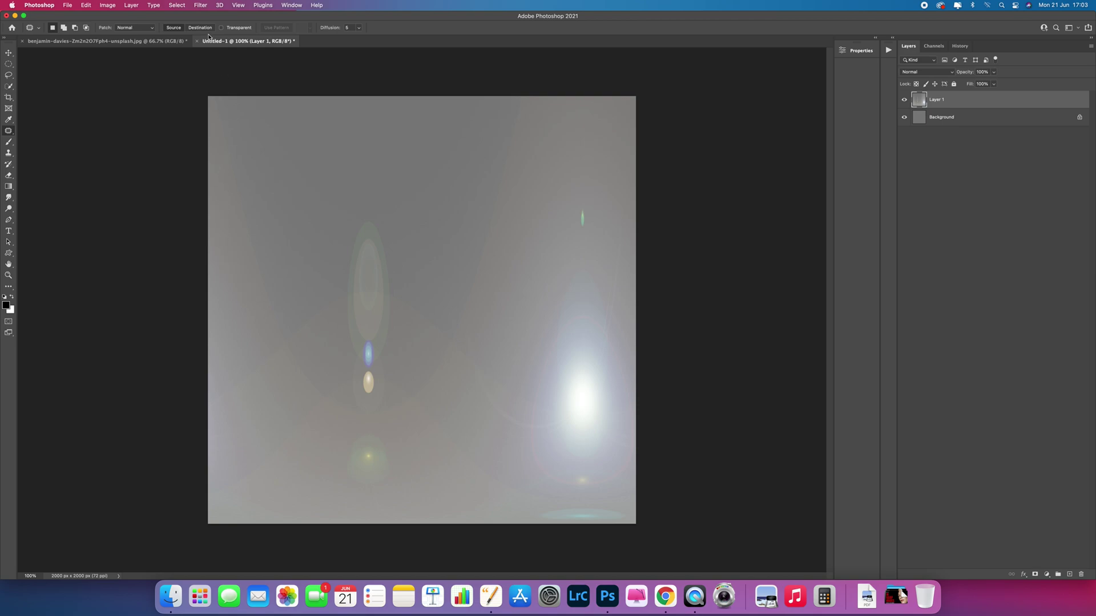
# Apply the Polar Coordinates filter to the rotated flare layer using Rectangular to Polar
pyautogui.click(200, 6)
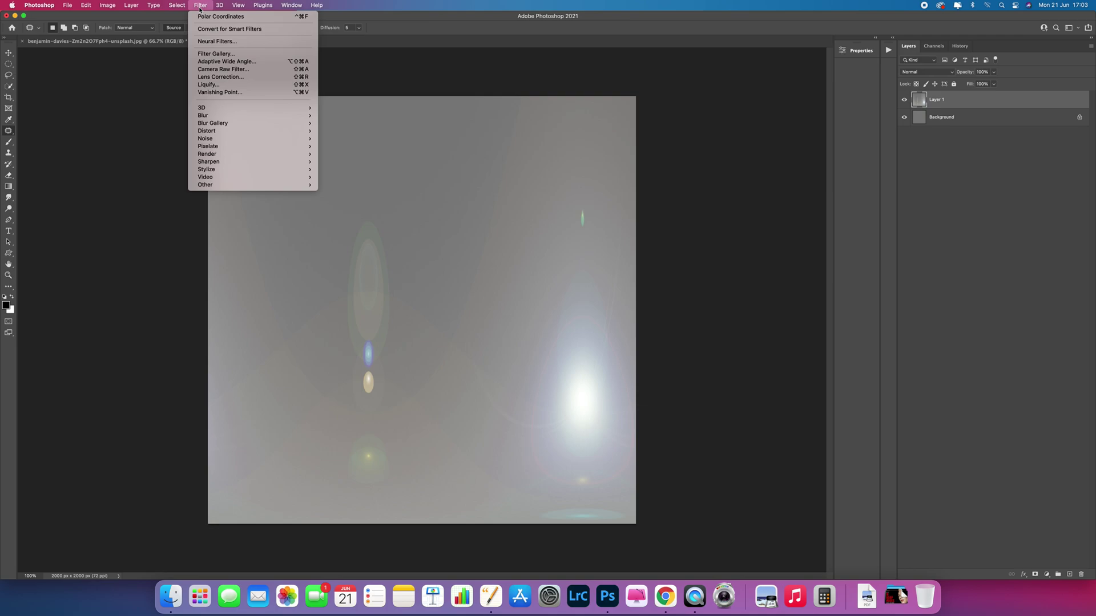
pyautogui.moveTo(212, 133)
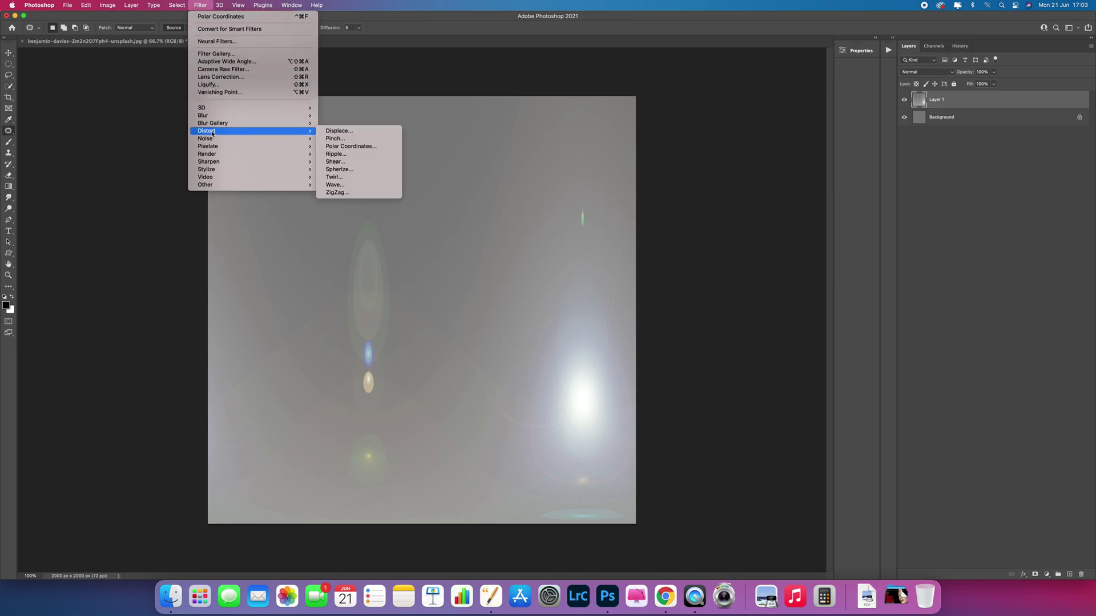
pyautogui.click(371, 146)
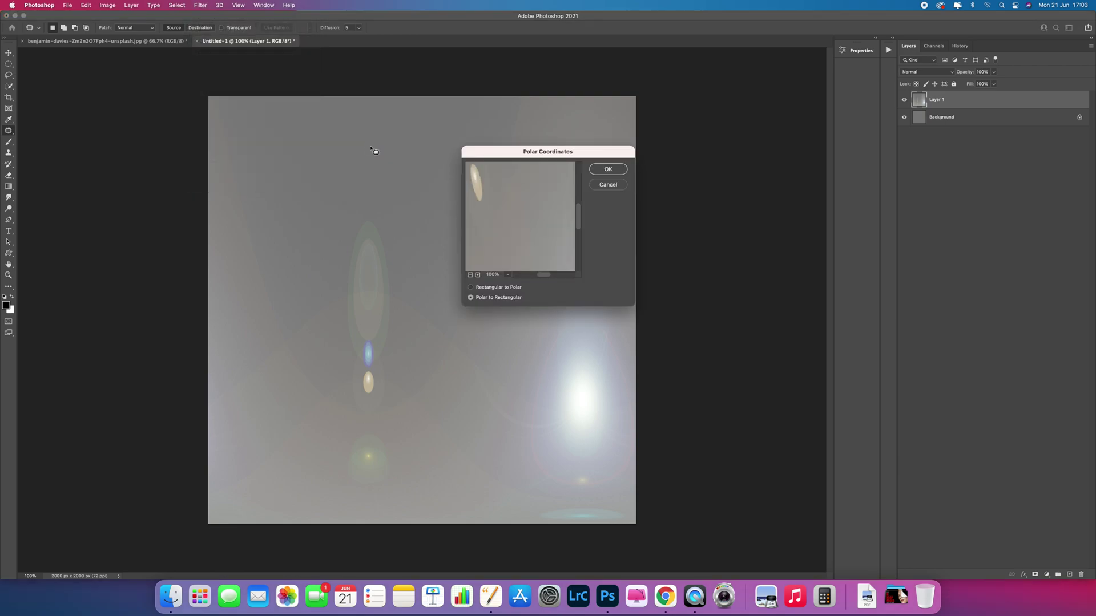
pyautogui.click(470, 288)
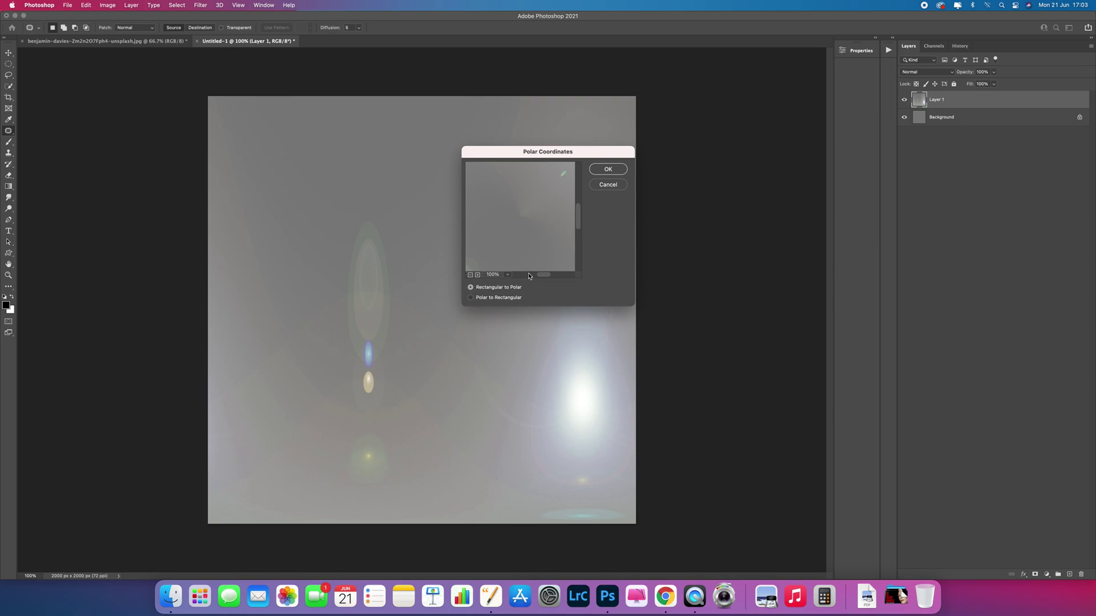
pyautogui.click(607, 170)
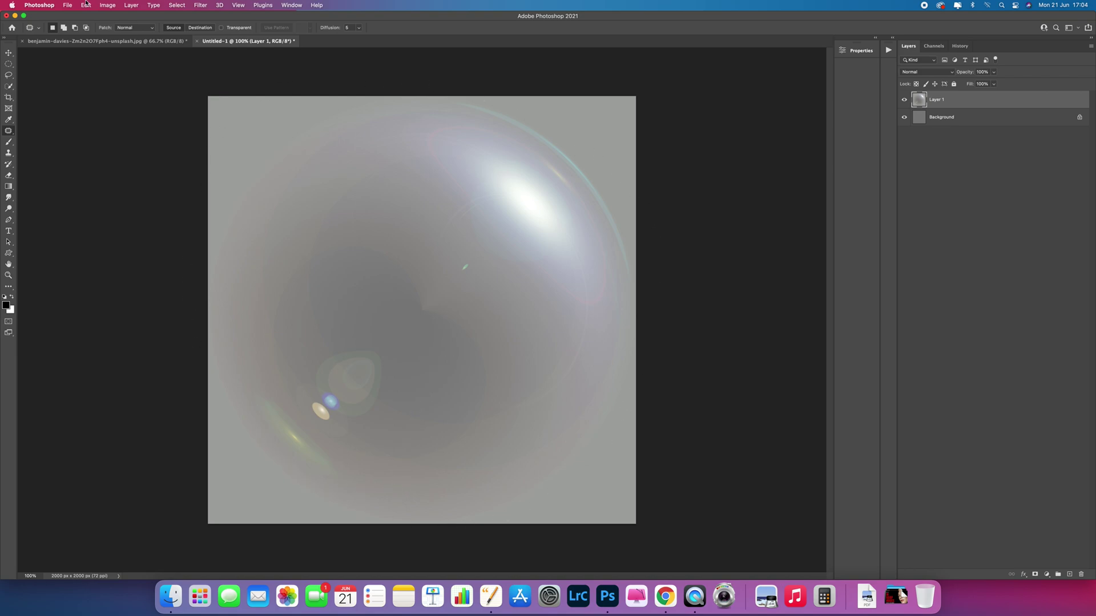
# Select the sphere with an elliptical marquee reaching its outer edge and copy it to a new layer
pyautogui.click(9, 64)
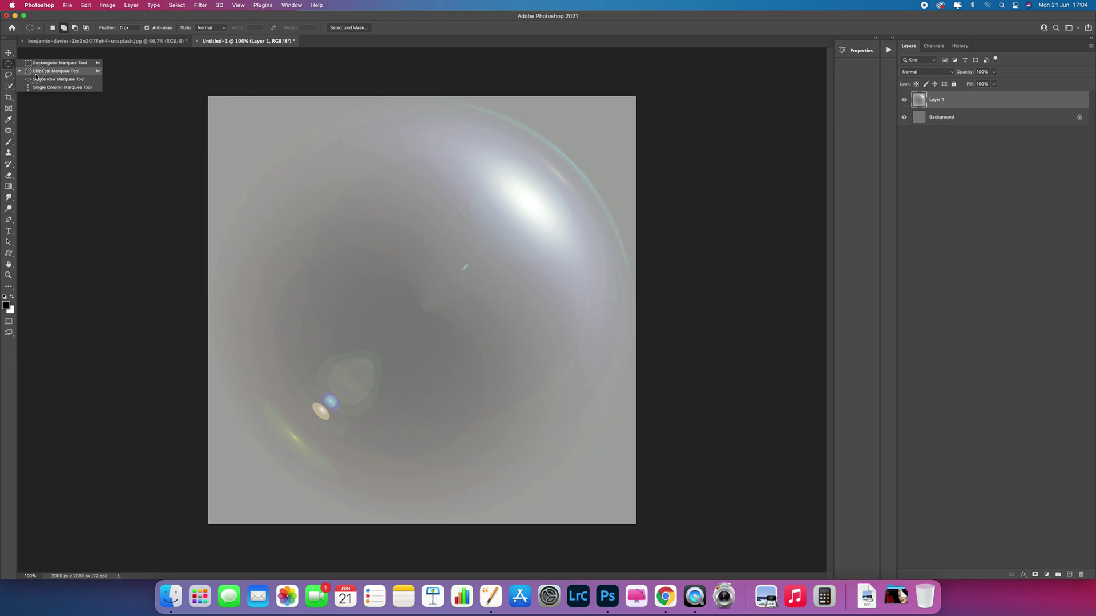
pyautogui.click(52, 72)
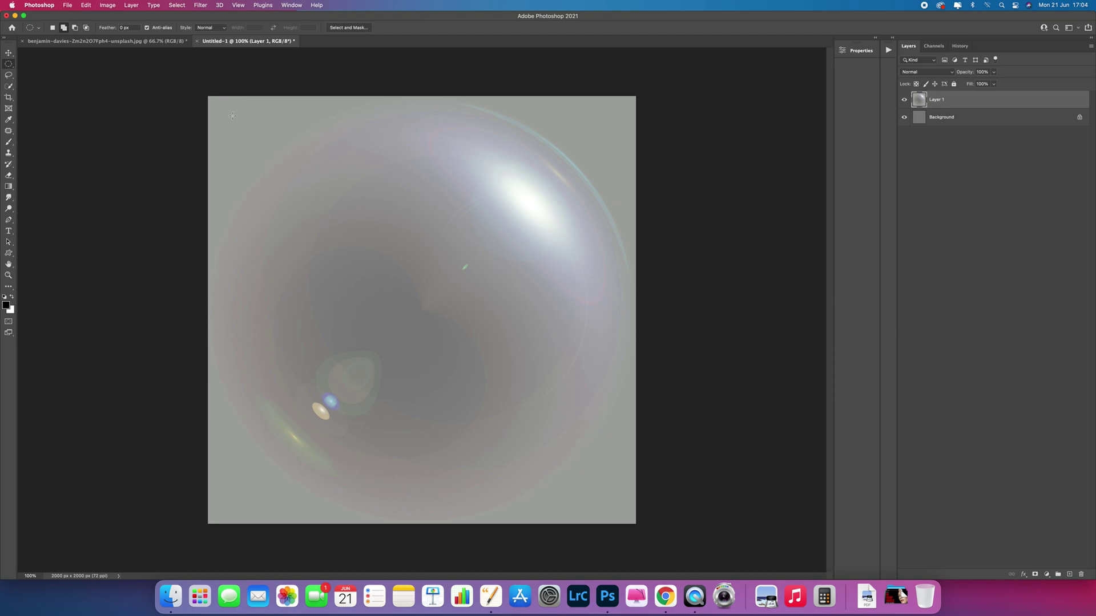
pyautogui.moveTo(228, 111); pyautogui.dragTo(632, 512)
pyautogui.press('super+j')
# Inspect the cut-out sphere alone by temporarily hiding Layer 1 and the Background layer
pyautogui.click(904, 117)
pyautogui.click(904, 135)
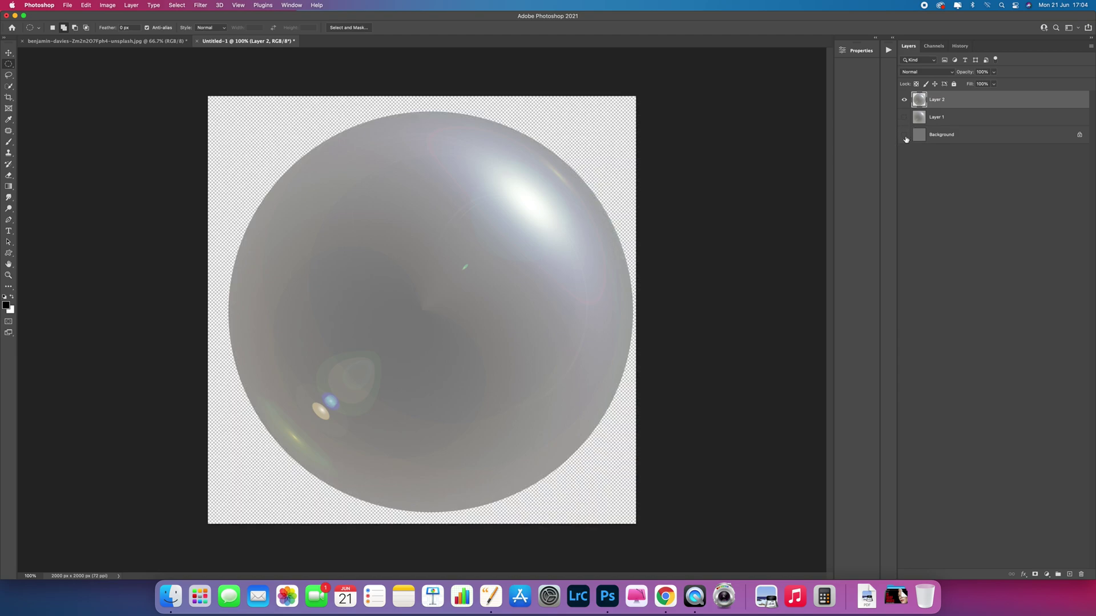
pyautogui.click(904, 136)
pyautogui.click(904, 117)
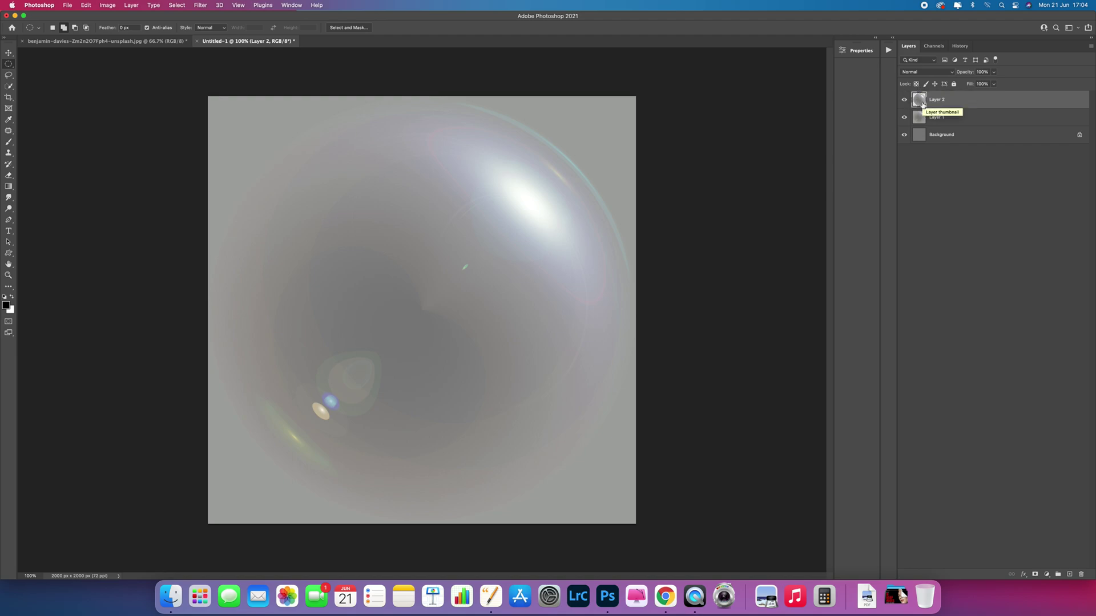
# Move the cut-out sphere layer from the untitled document into the landscape photo, placing it over the left part of the field
pyautogui.click(132, 43)
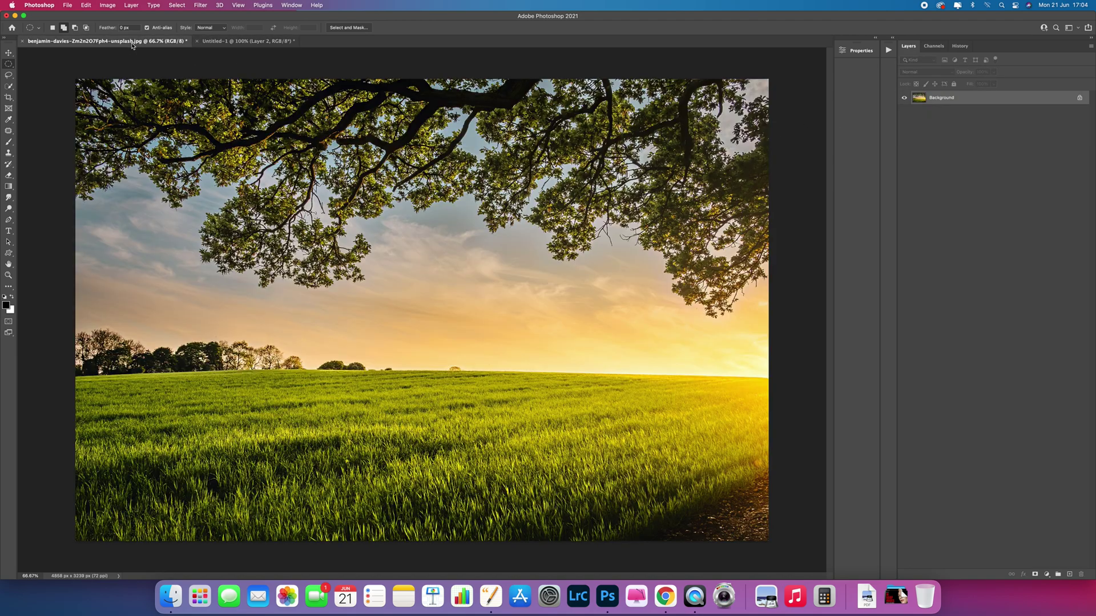
pyautogui.click(258, 42)
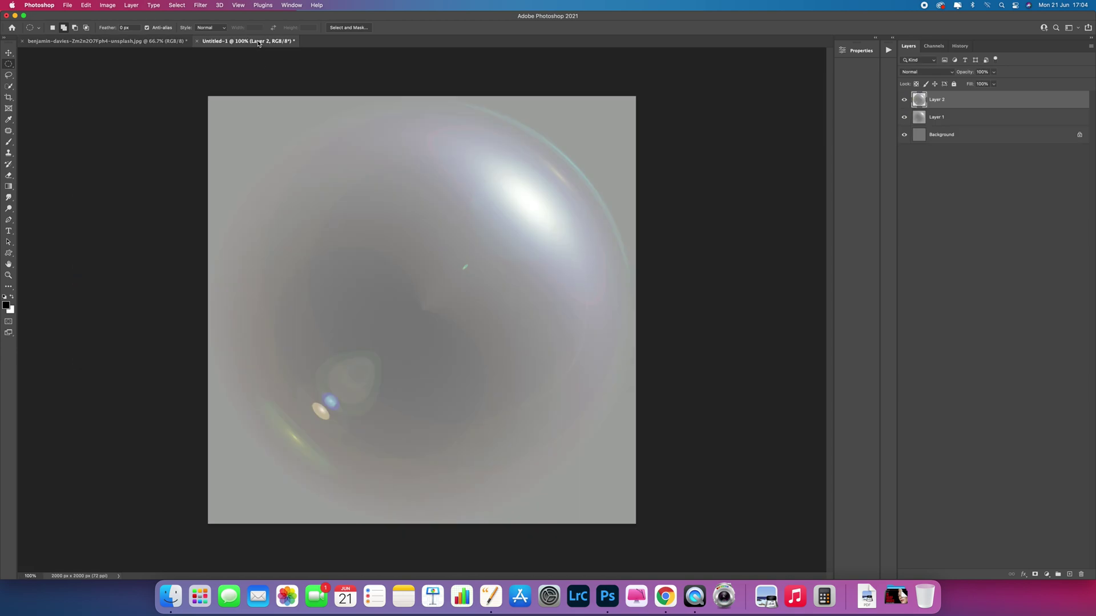
pyautogui.click(9, 55)
pyautogui.click(41, 52)
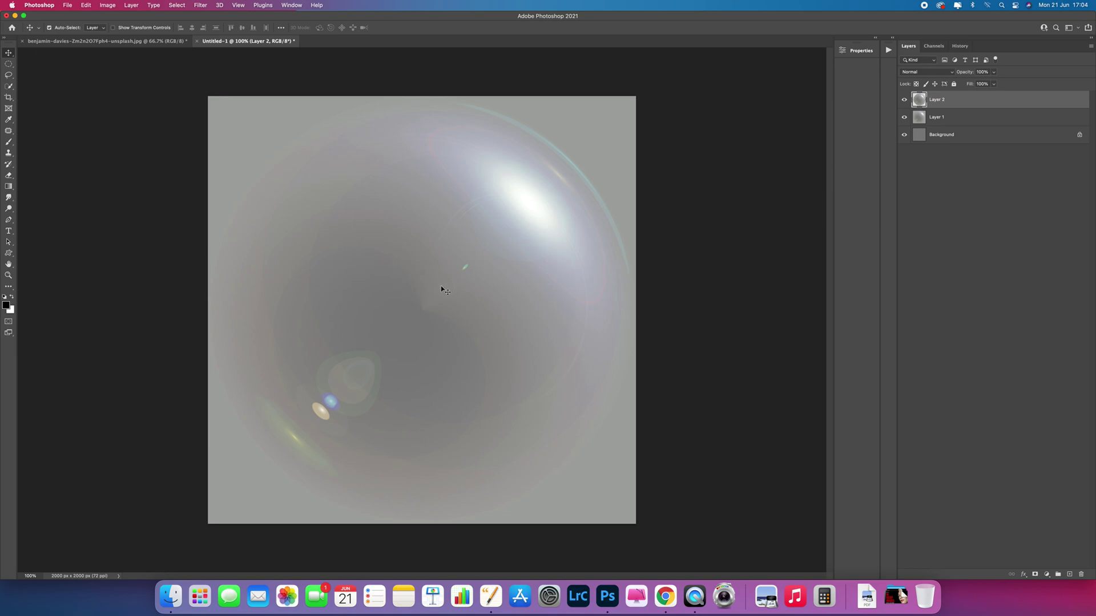
pyautogui.moveTo(455, 303); pyautogui.dragTo(313, 366)
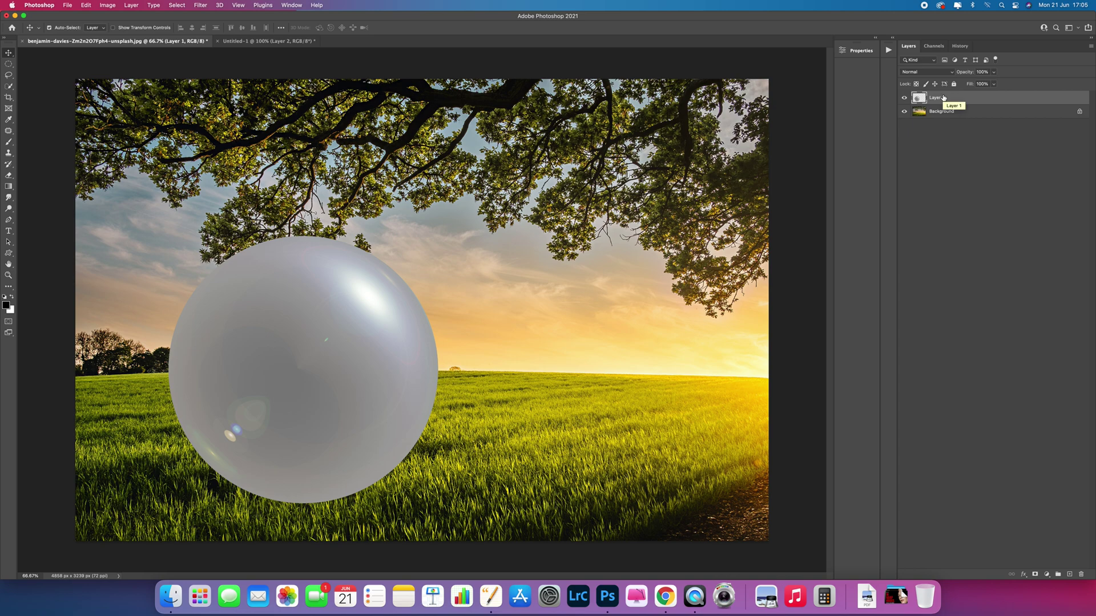
# Load the sphere's outline as a selection and copy that circular area of the Background to a new layer
pyautogui.keyDown('super'); pyautogui.click(920, 98); pyautogui.keyUp('super')
pyautogui.click(920, 112)
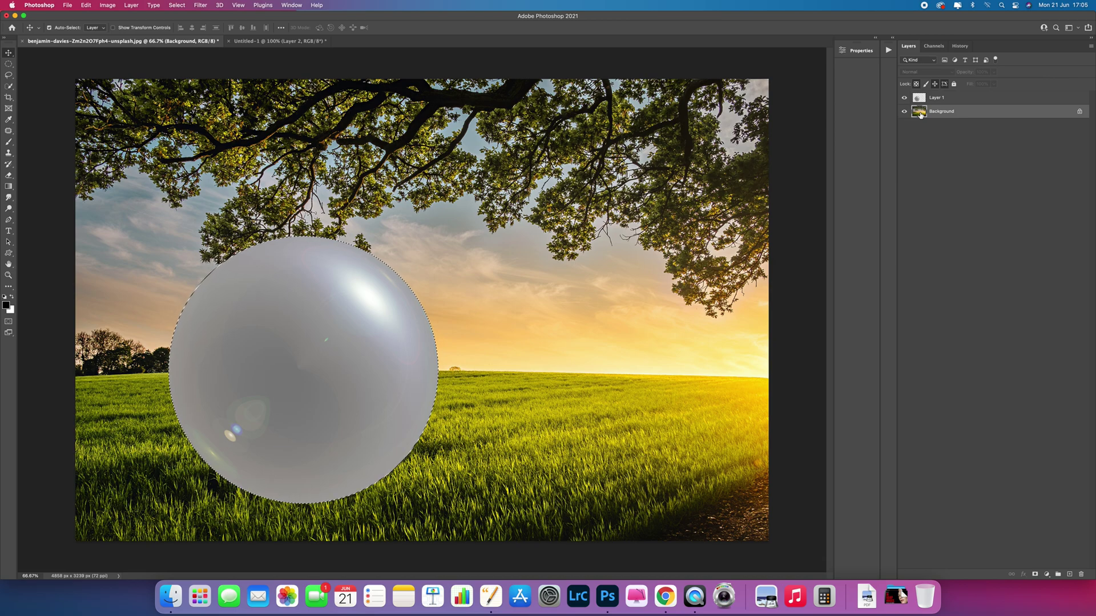
pyautogui.press('super+j')
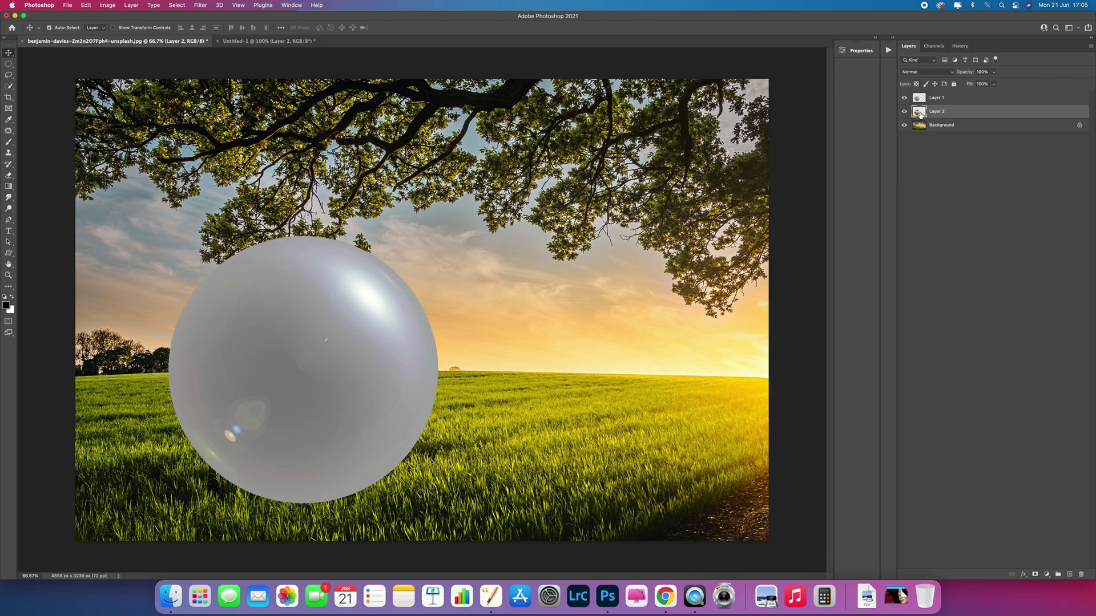
# Inspect the circular landscape copy alone by temporarily hiding the Background and the sphere layer
pyautogui.click(903, 125)
pyautogui.click(905, 98)
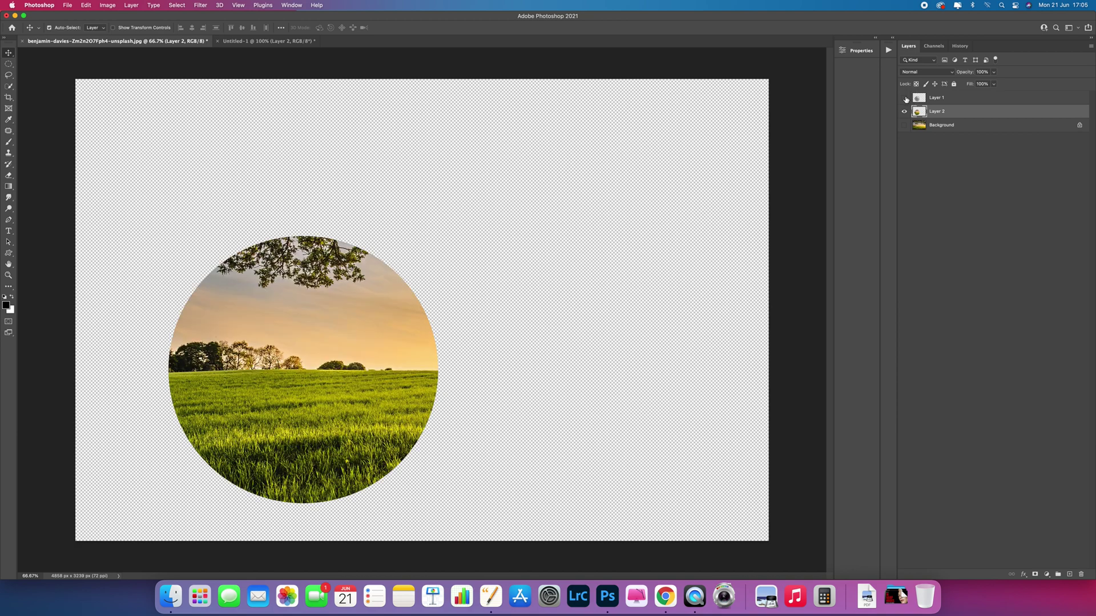
pyautogui.click(904, 98)
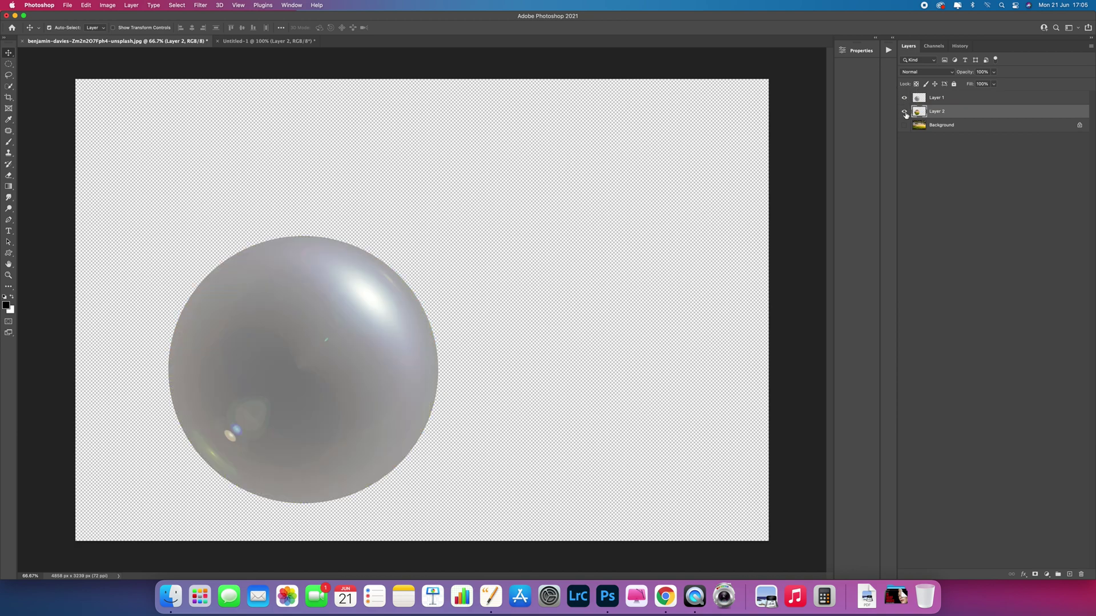
pyautogui.click(904, 125)
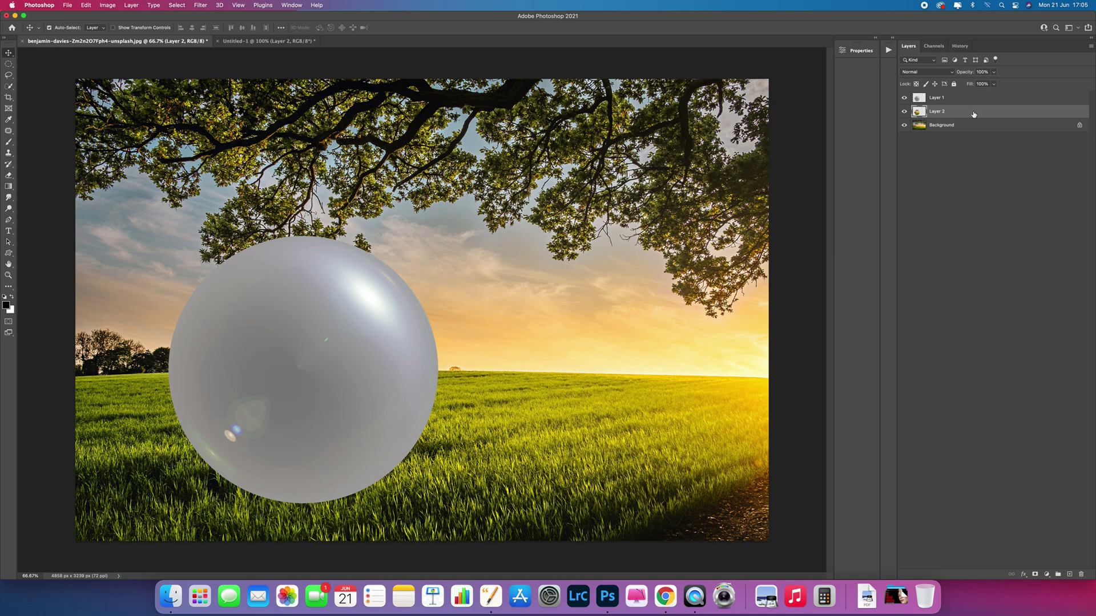
# Place Layer 2 above the sphere layer and apply a Spherize filter of 100% in Normal mode within its circular outline
pyautogui.moveTo(973, 114); pyautogui.dragTo(973, 97)
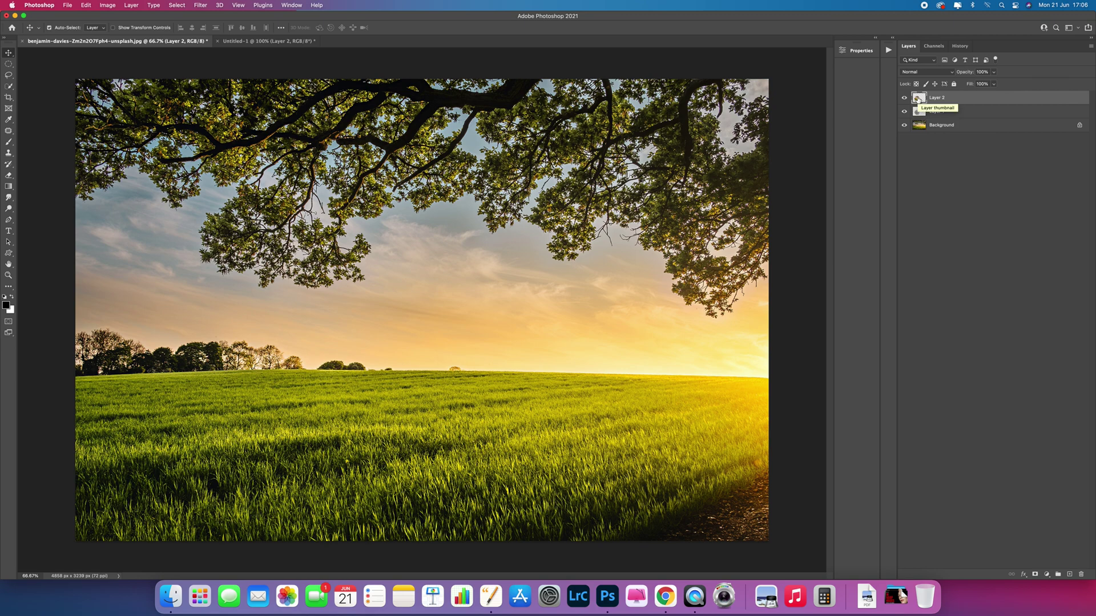
pyautogui.press('super')
pyautogui.keyDown('super'); pyautogui.click(917, 98); pyautogui.keyUp('super')
pyautogui.click(201, 5)
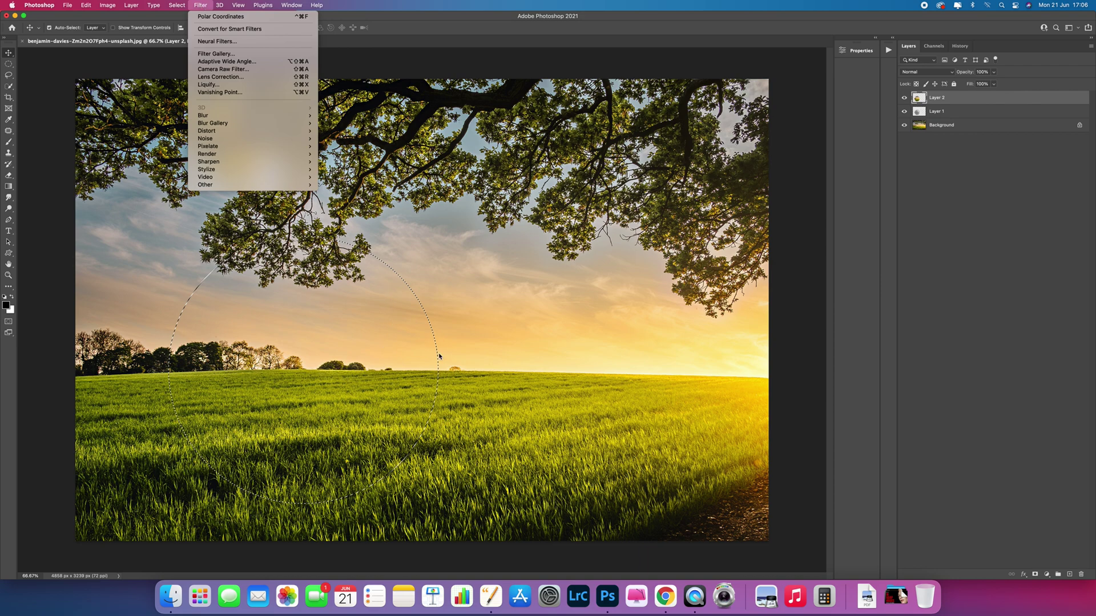
pyautogui.moveTo(282, 163)
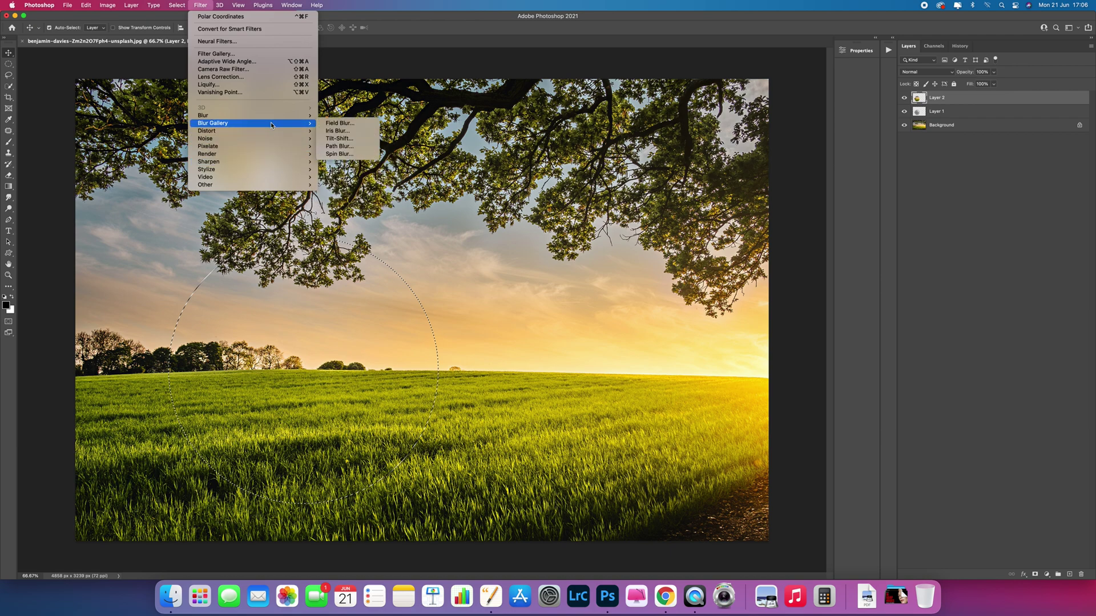
pyautogui.moveTo(268, 132)
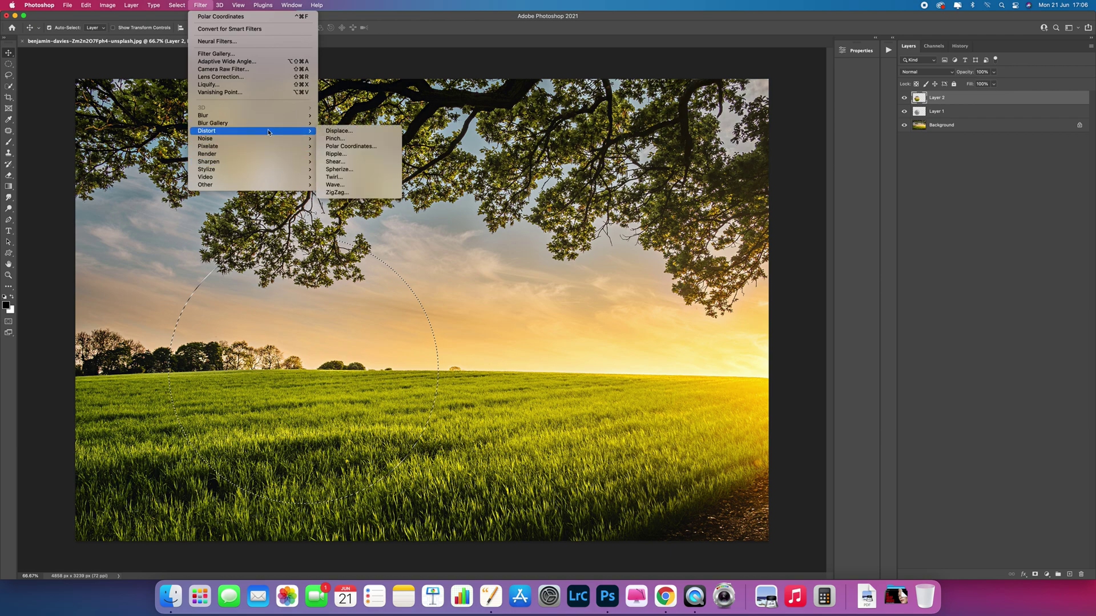
pyautogui.click(353, 172)
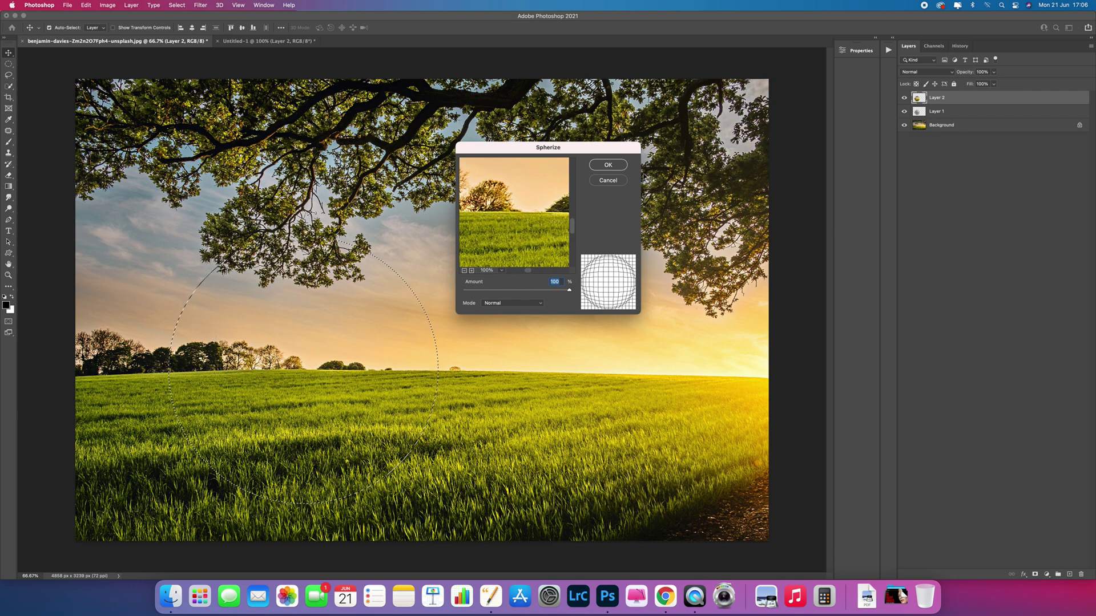
pyautogui.click(608, 164)
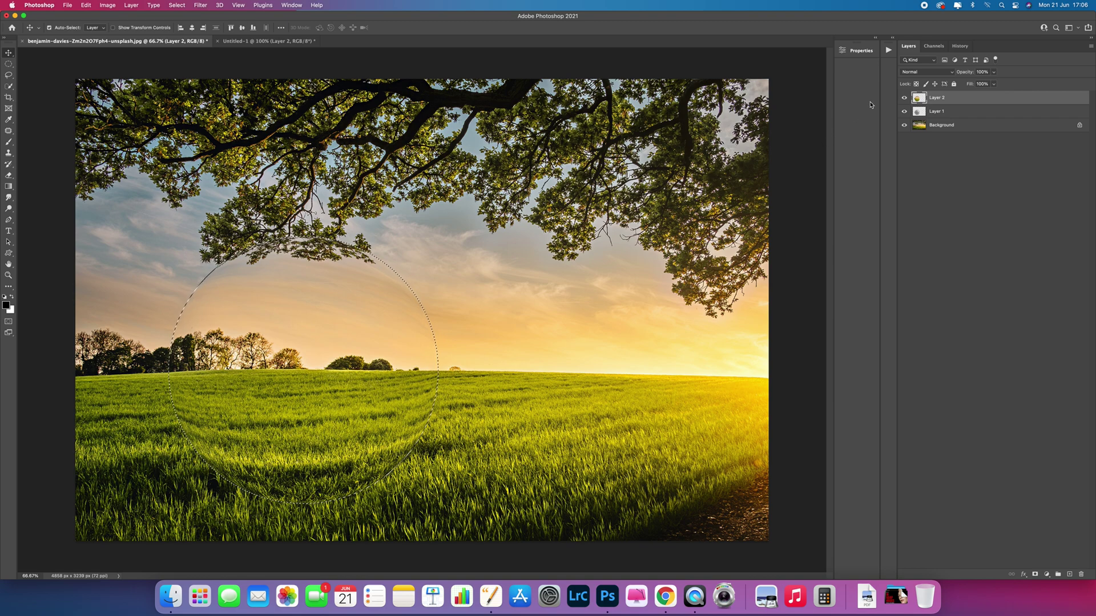
# Blend Layer 2 with Overlay mode at 77% opacity and clear the circular selection
pyautogui.click(950, 73)
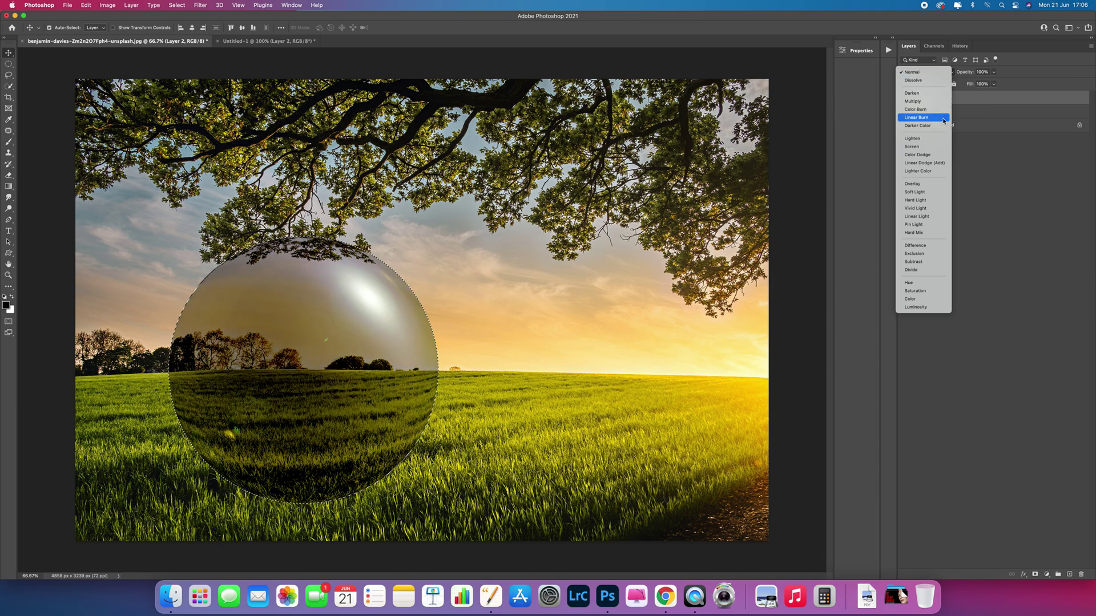
pyautogui.click(932, 183)
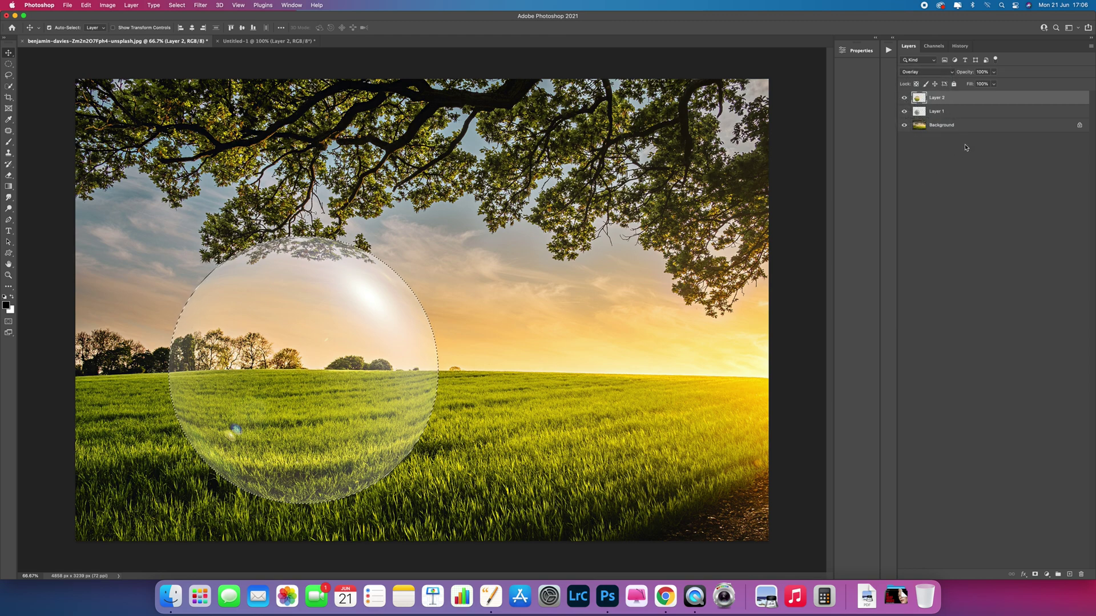
pyautogui.click(995, 74)
pyautogui.moveTo(994, 84); pyautogui.dragTo(986, 85)
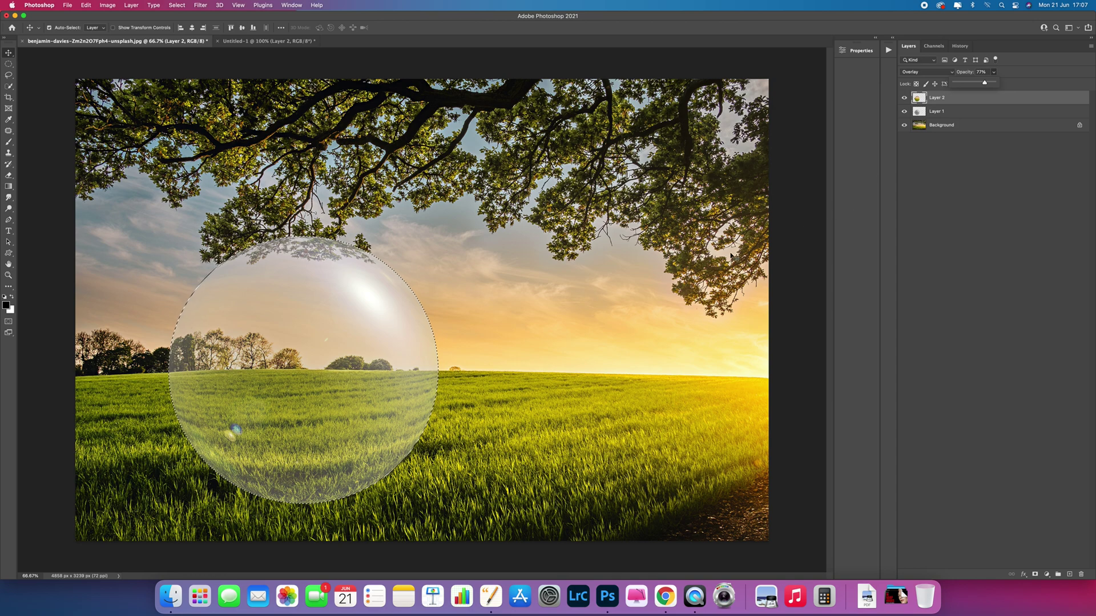
pyautogui.click(861, 144)
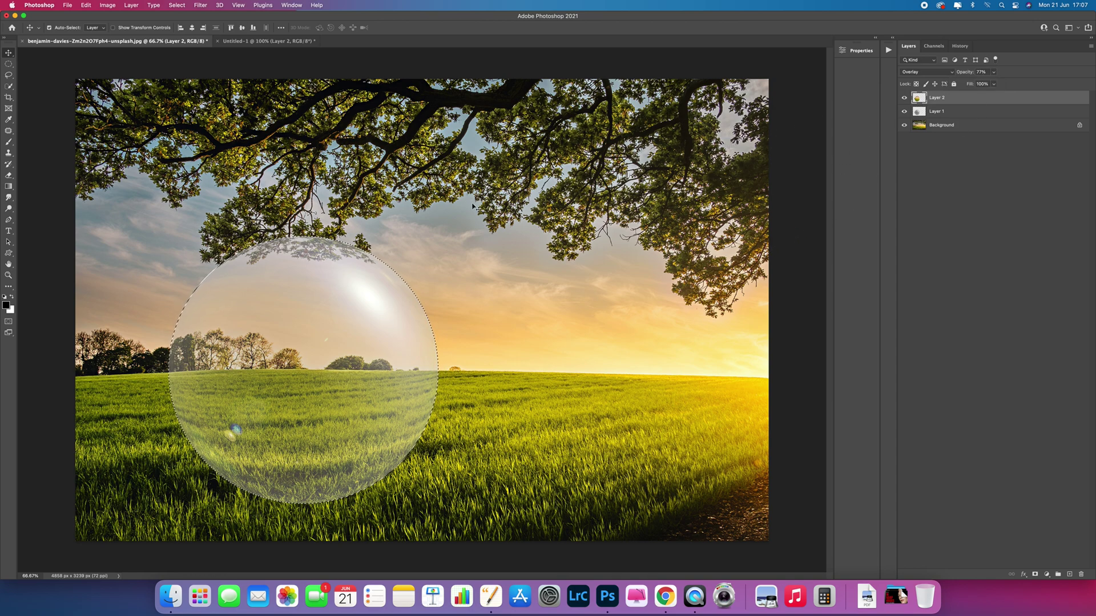
pyautogui.press('super+d')
# Duplicate the sphere's Layer 1 and place the copy at the top of the layer stack
pyautogui.click(942, 113)
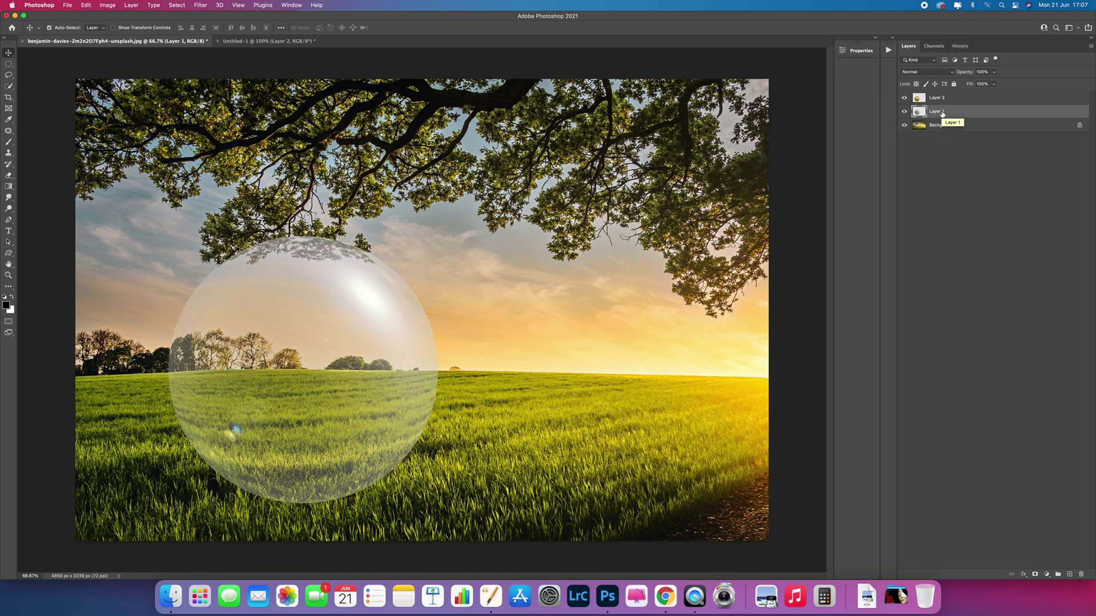
pyautogui.press('super+j')
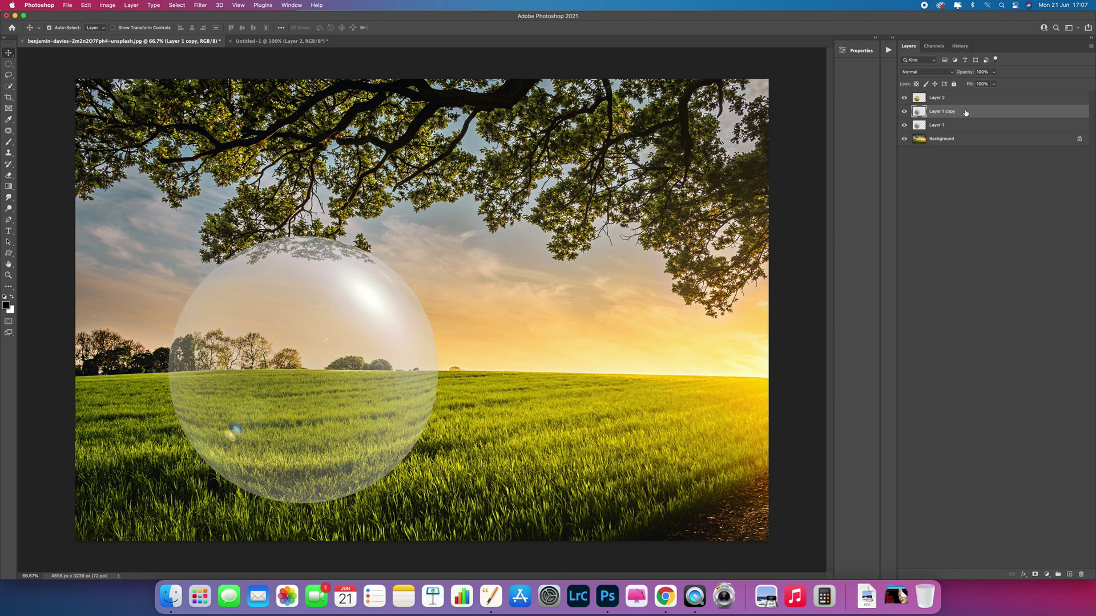
pyautogui.moveTo(964, 114); pyautogui.dragTo(962, 96)
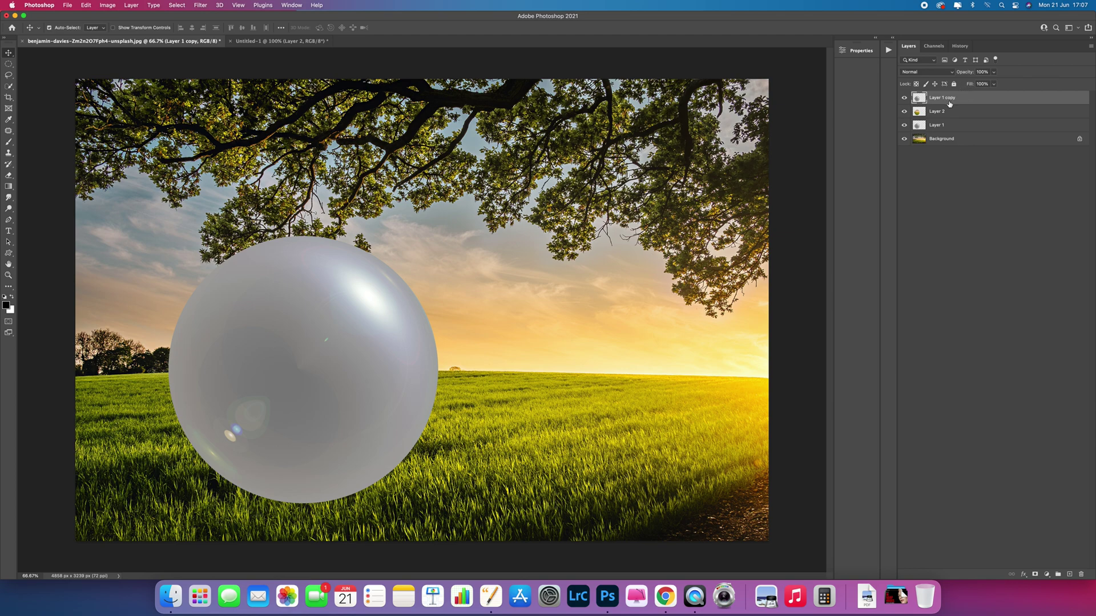
# Set the duplicated sphere layer to Soft Light blending with 50% opacity
pyautogui.click(949, 72)
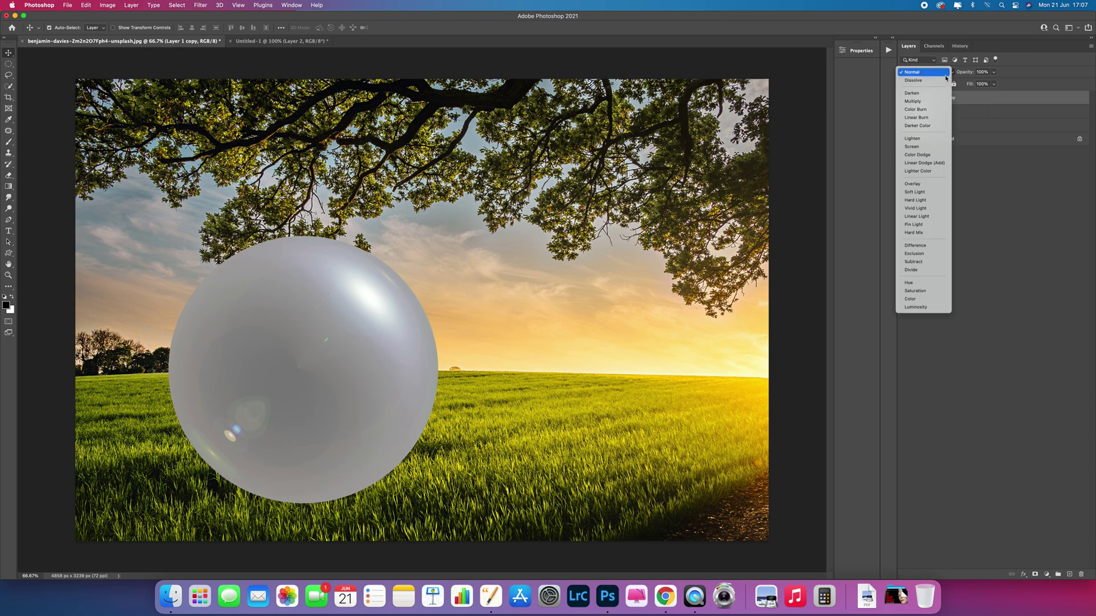
pyautogui.click(926, 195)
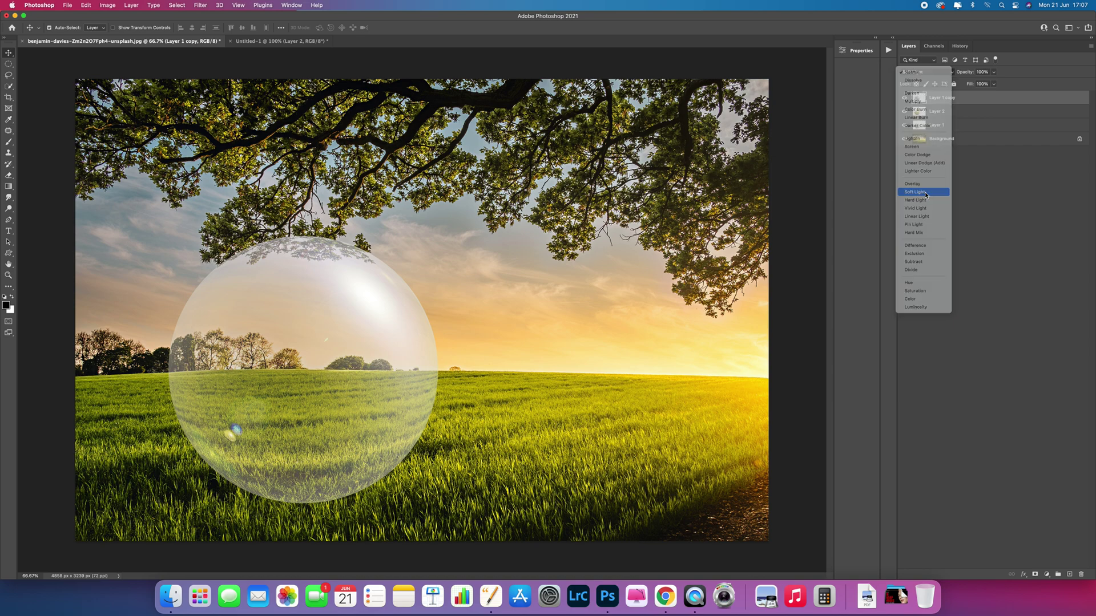
pyautogui.click(994, 73)
pyautogui.moveTo(995, 84)
pyautogui.mouseDown()
pyautogui.moveTo(960, 86)
pyautogui.moveTo(997, 86)
pyautogui.moveTo(975, 86)
pyautogui.mouseUp()
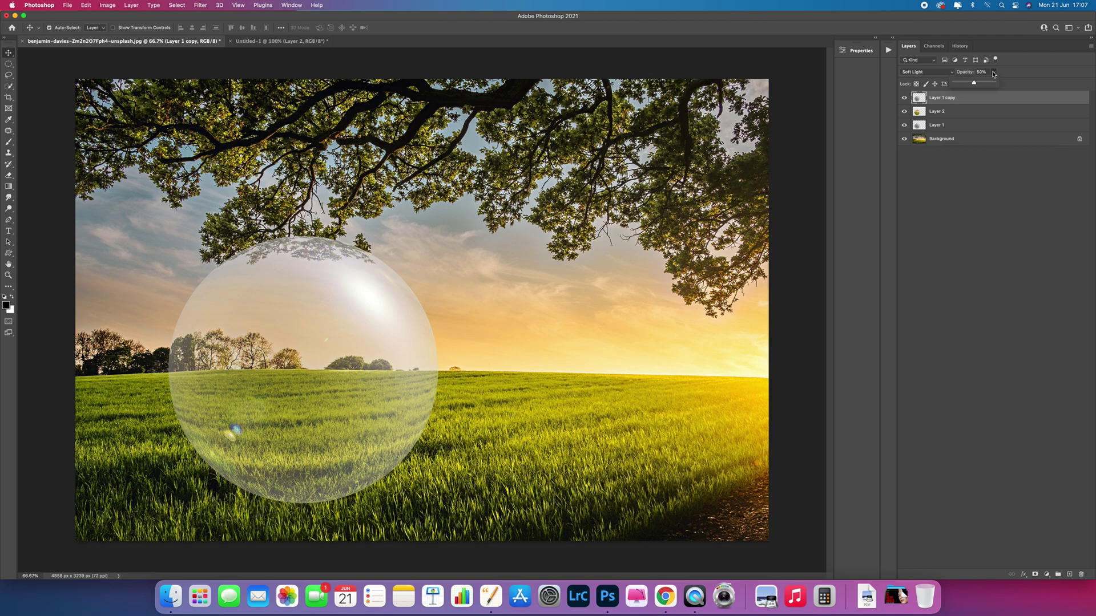
pyautogui.click(928, 163)
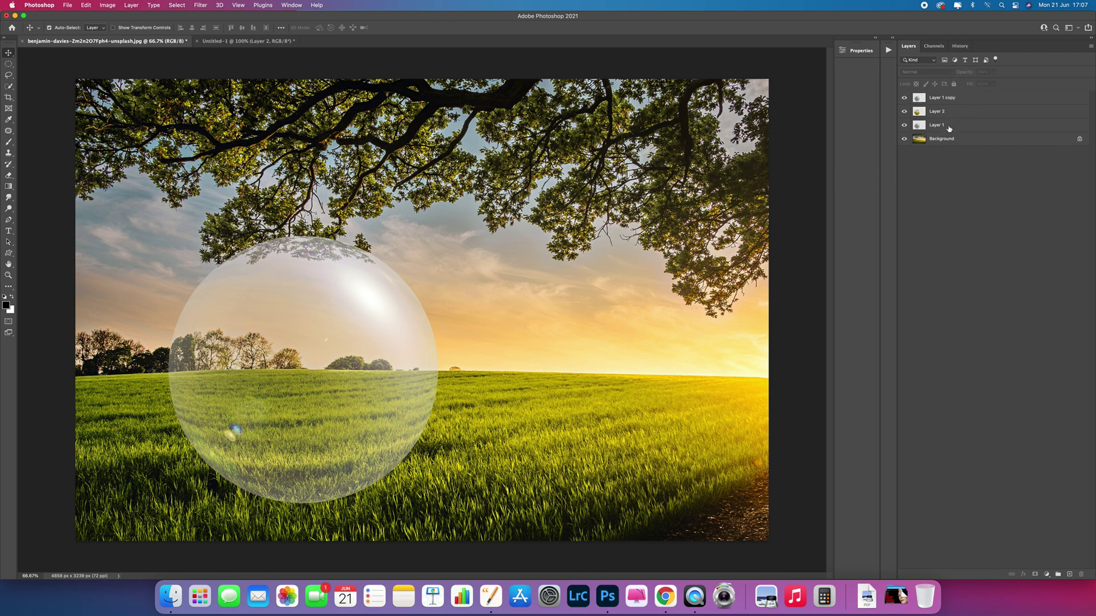
# Group Layer 1 copy, Layer 2 and Layer 1, and check the group's contents
pyautogui.click(962, 101)
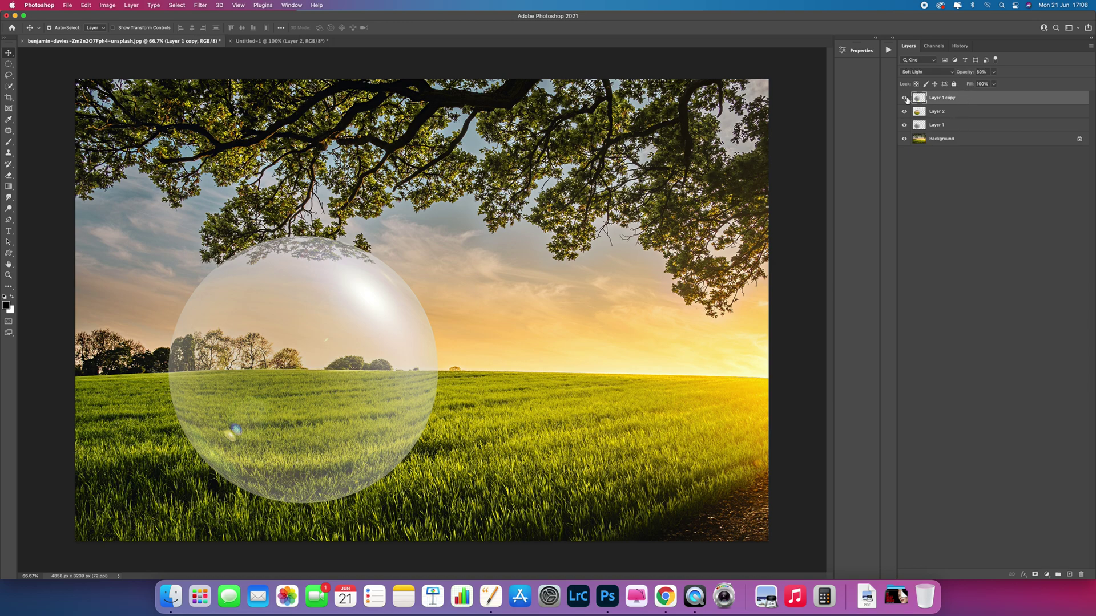
pyautogui.keyDown('shift'); pyautogui.click(956, 128); pyautogui.keyUp('shift')
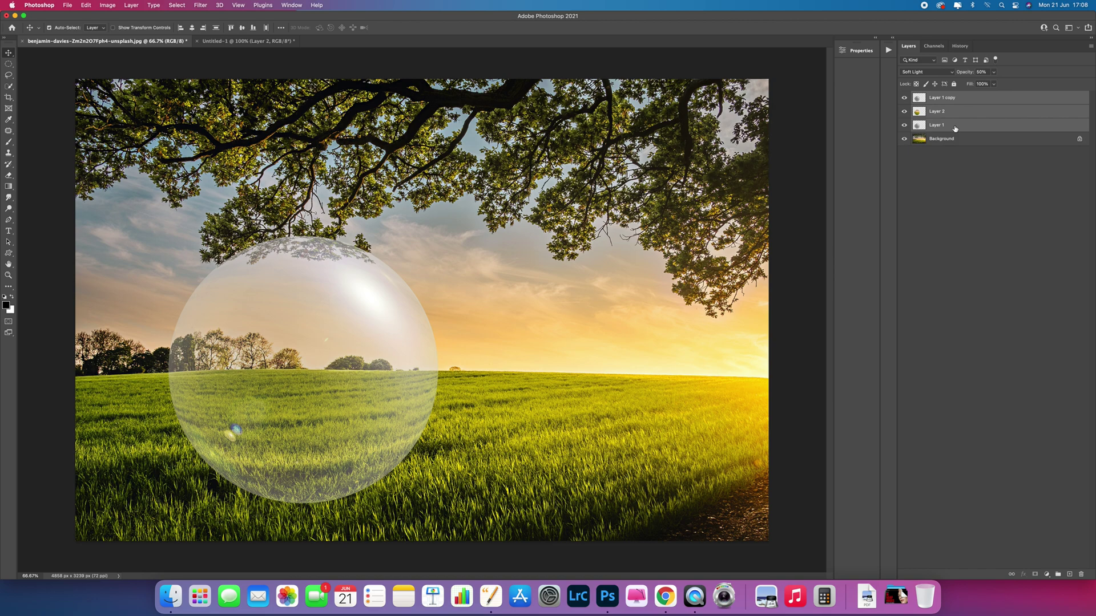
pyautogui.press('cmd+g')
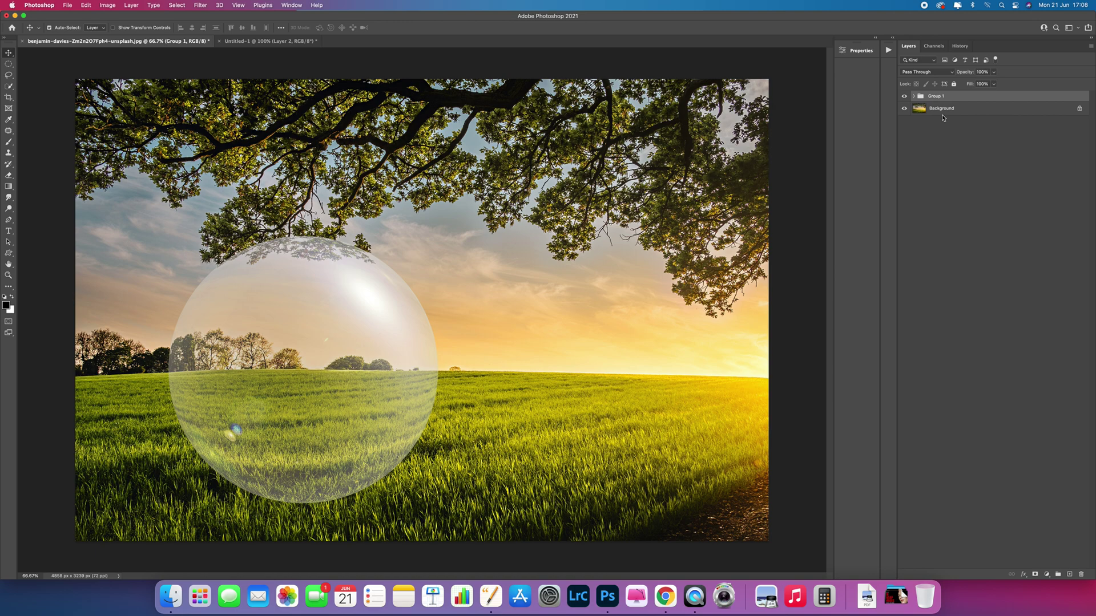
pyautogui.click(914, 96)
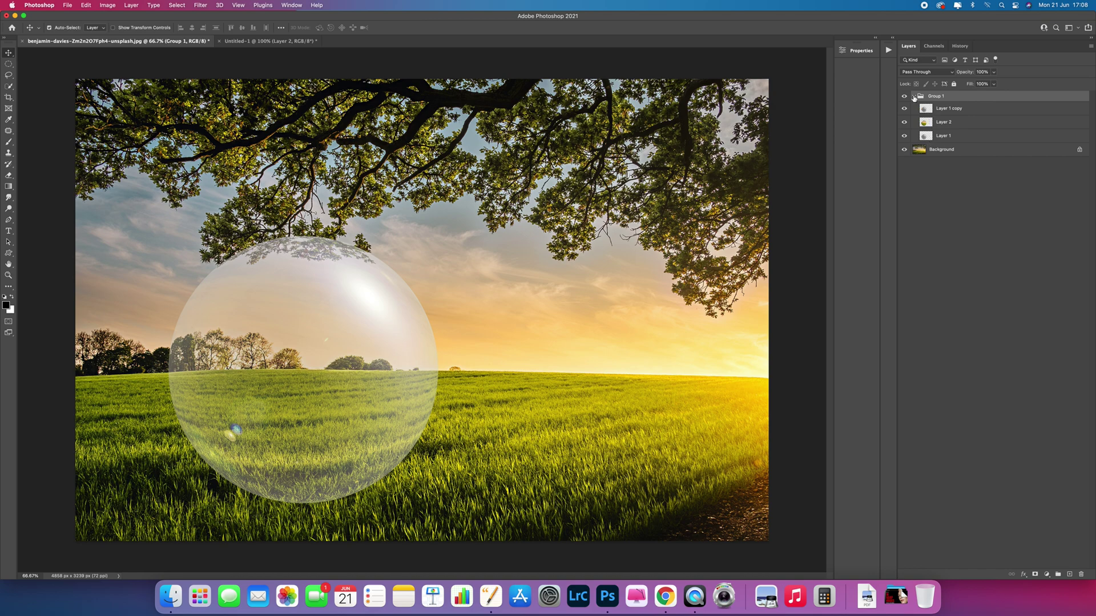
pyautogui.click(913, 96)
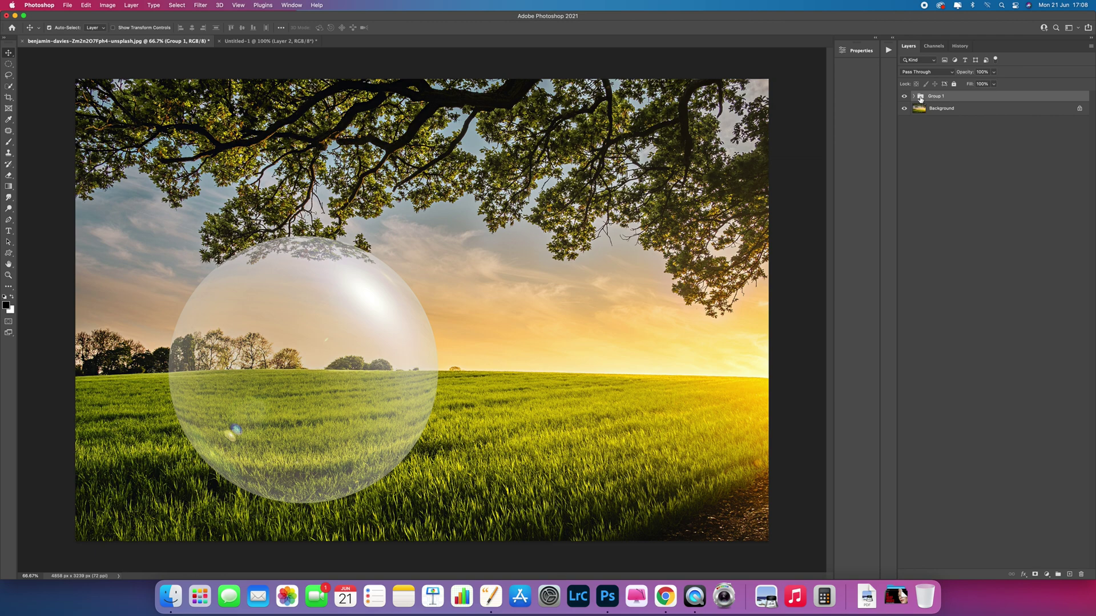
# Add a Drop Shadow effect to the sphere group, leaving its opacity and fill opacity at 100%
pyautogui.doubleClick(920, 98)
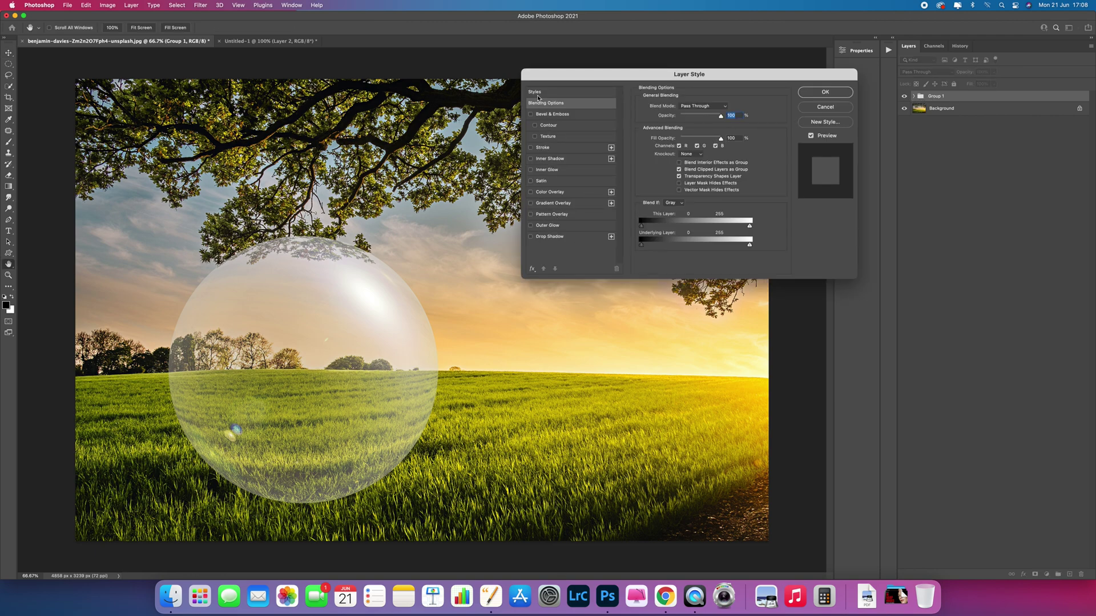
pyautogui.click(531, 237)
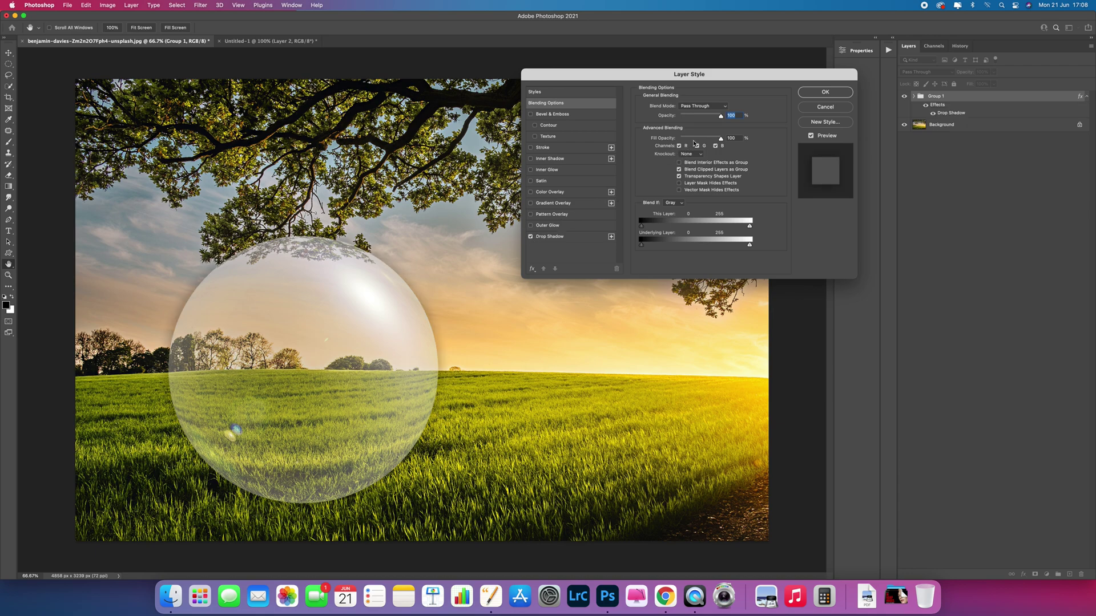
pyautogui.moveTo(706, 138)
pyautogui.mouseDown()
pyautogui.moveTo(684, 139)
pyautogui.moveTo(721, 140)
pyautogui.mouseUp()
pyautogui.moveTo(719, 115)
pyautogui.mouseDown()
pyautogui.moveTo(693, 118)
pyautogui.moveTo(730, 118)
pyautogui.mouseUp()
pyautogui.click(814, 93)
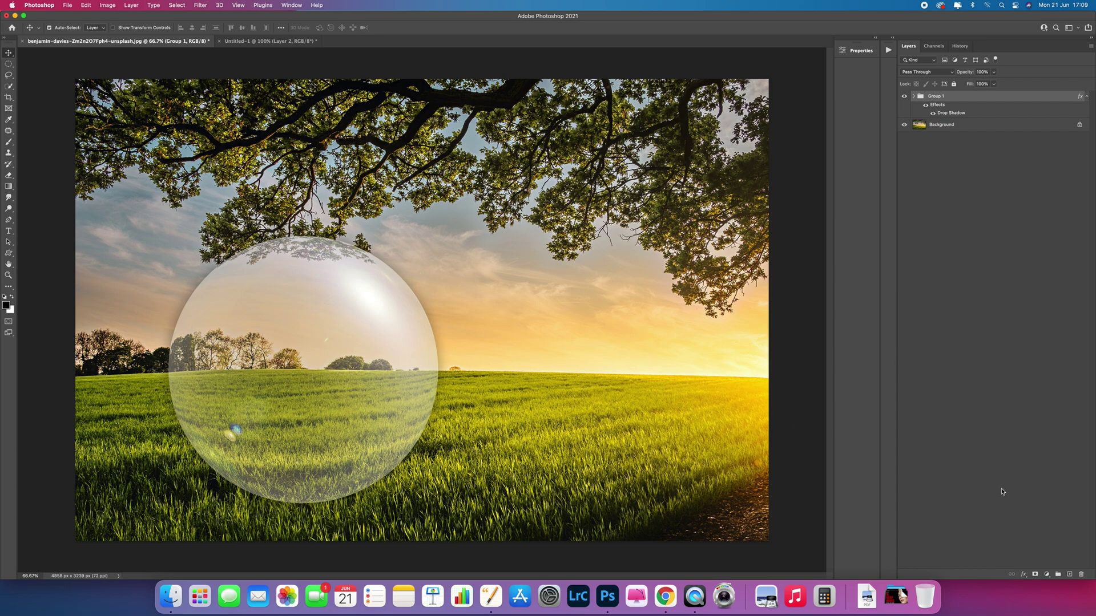
# Add a Levels adjustment layer above the sphere group and set its shadow input level to 25
pyautogui.click(1046, 574)
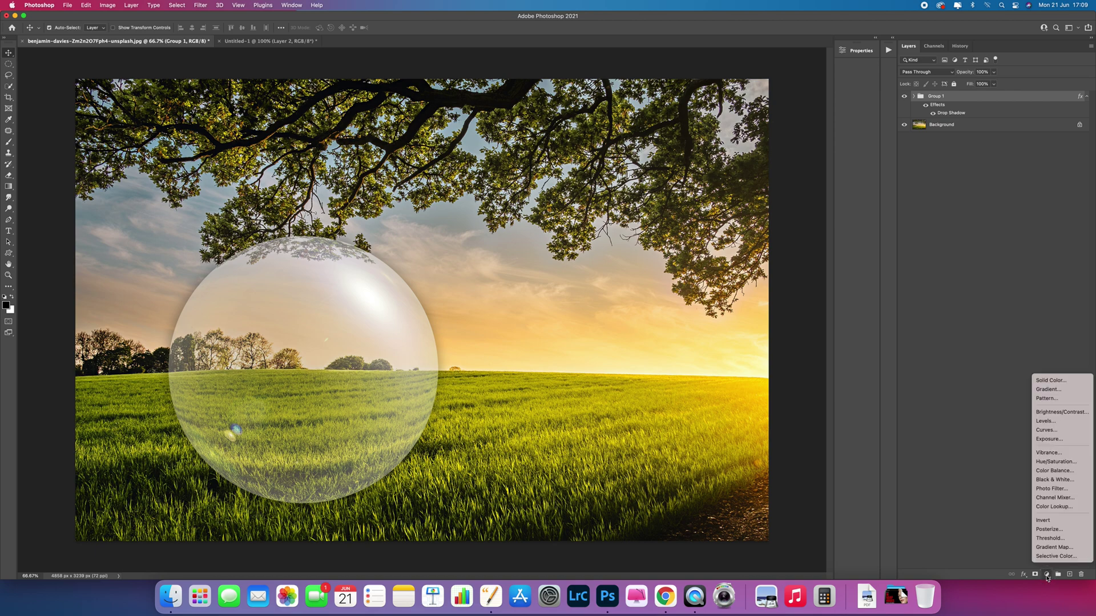
pyautogui.click(1044, 424)
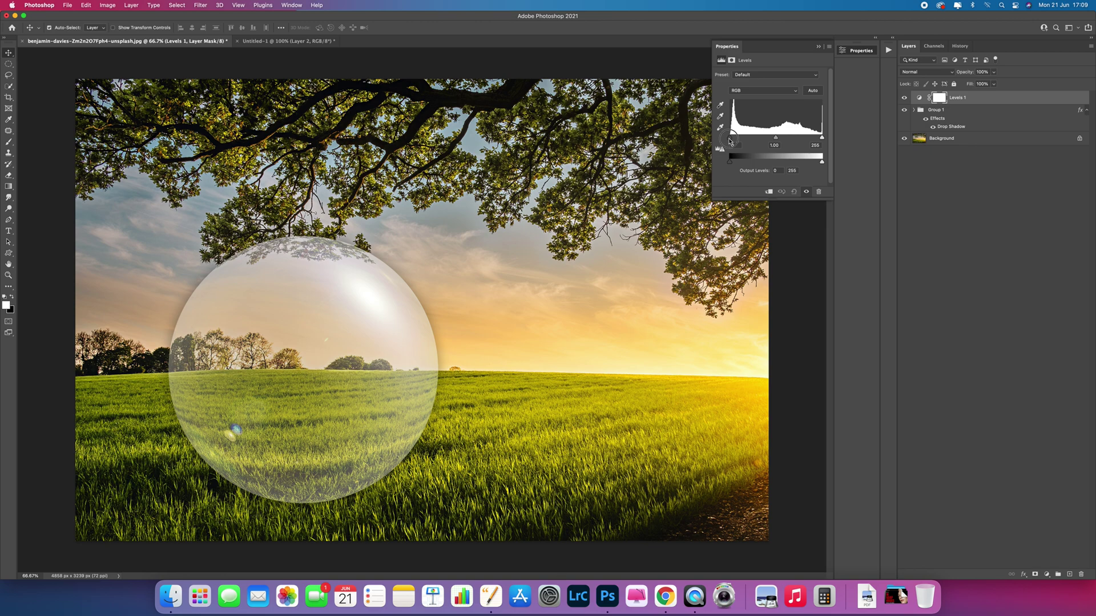
pyautogui.moveTo(729, 139); pyautogui.dragTo(739, 138)
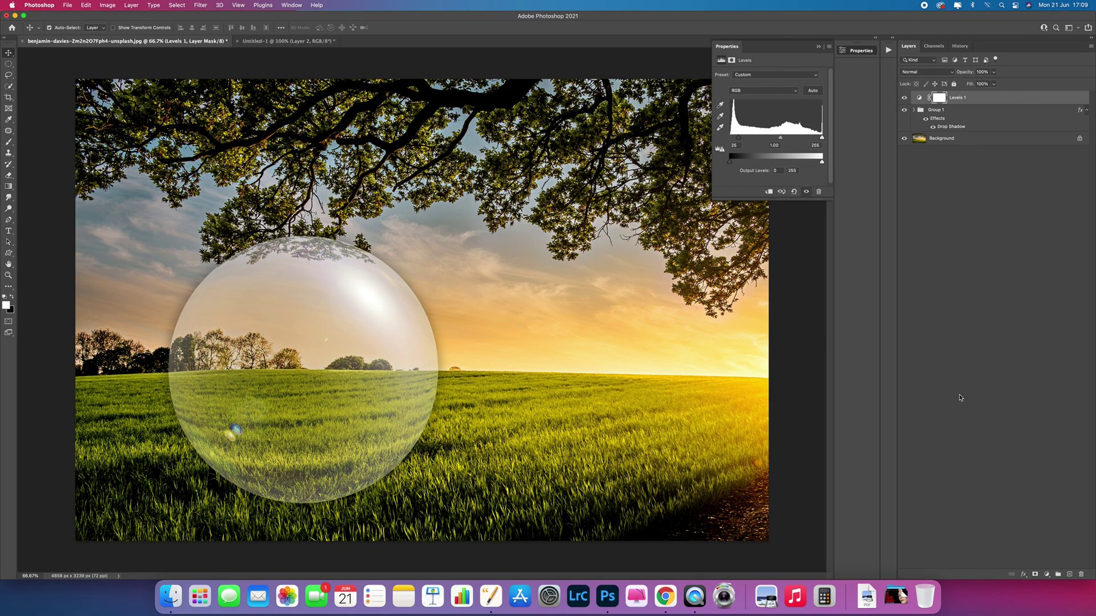
# Add a Brightness/Contrast adjustment layer with brightness -32 and contrast 25 above the Levels layer
pyautogui.click(1046, 575)
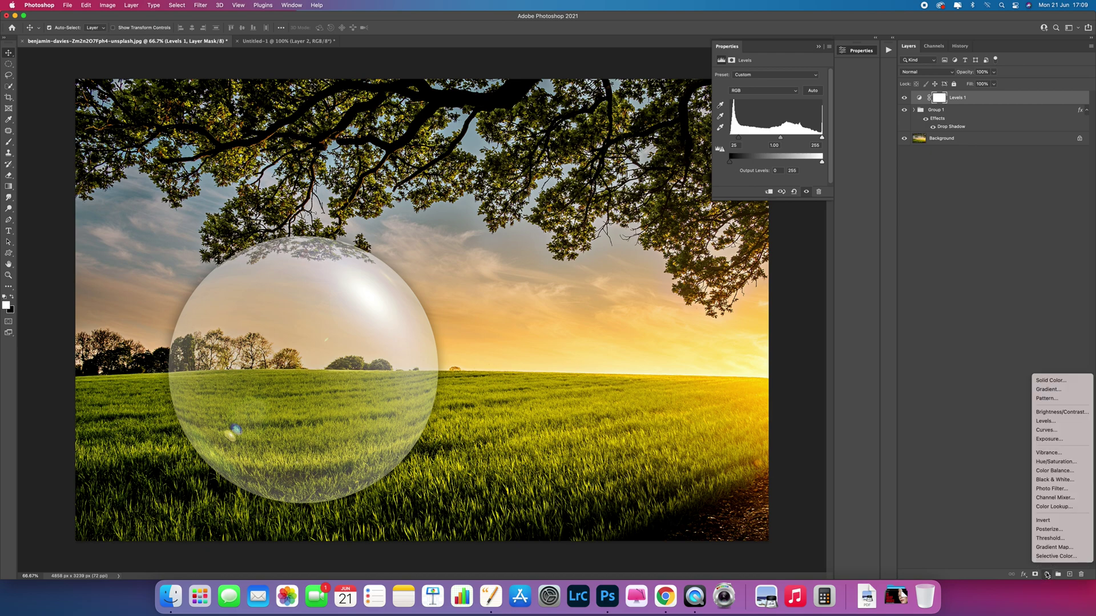
pyautogui.click(1043, 412)
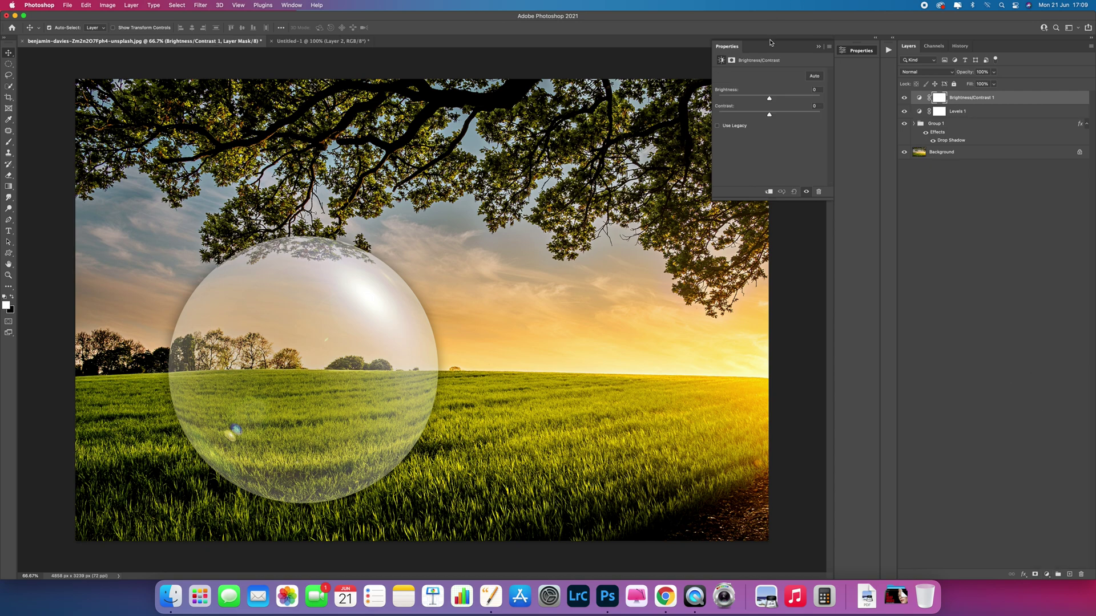
pyautogui.moveTo(769, 98); pyautogui.dragTo(783, 117)
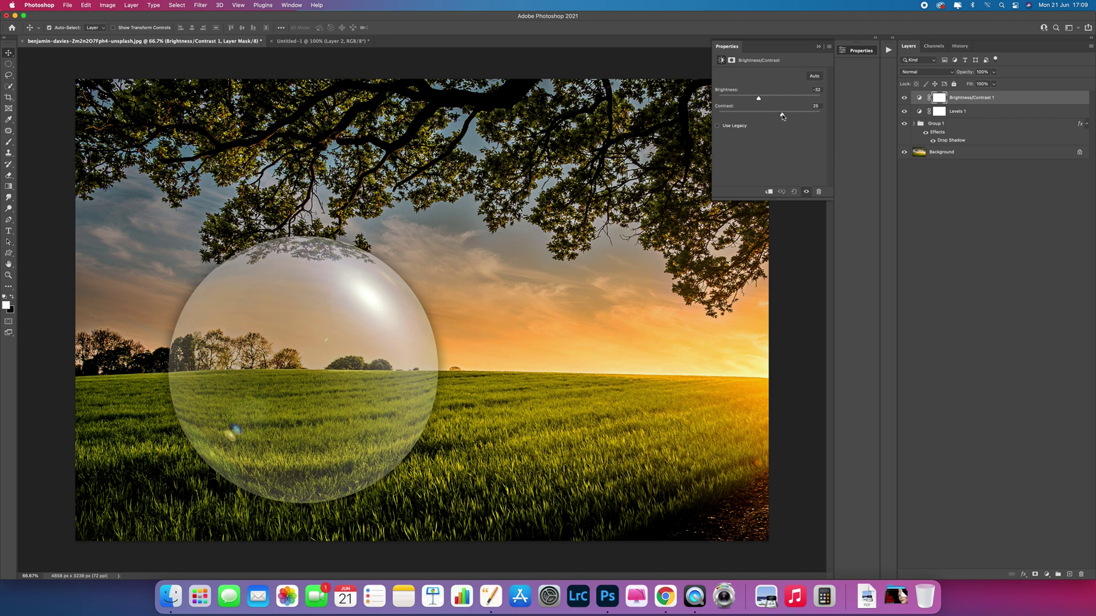
pyautogui.click(818, 46)
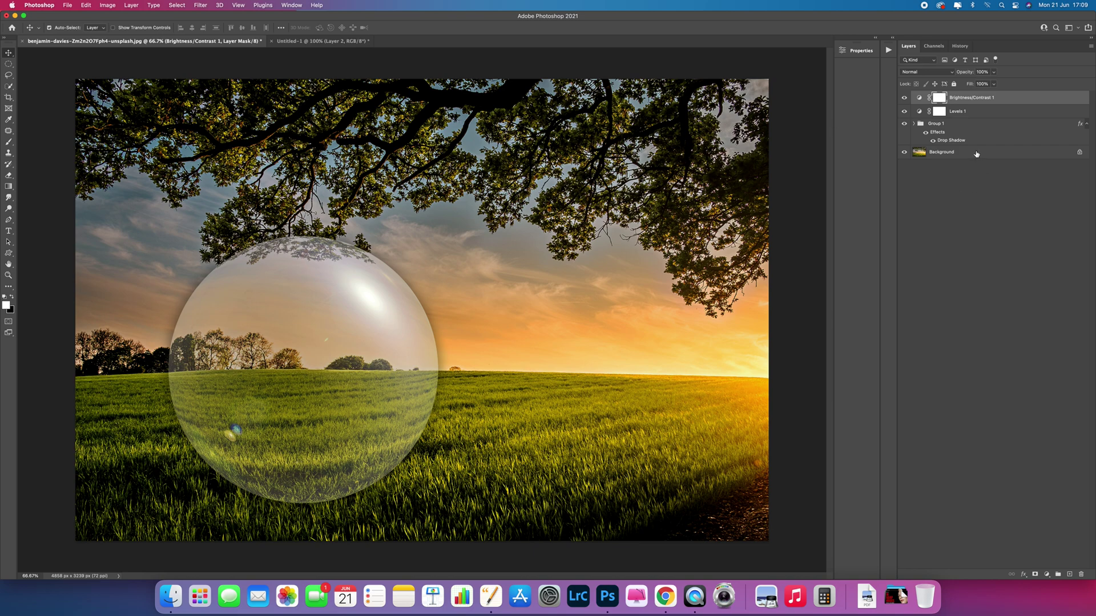
# Duplicate the Background layer and convert the copy to a smart object
pyautogui.click(944, 155)
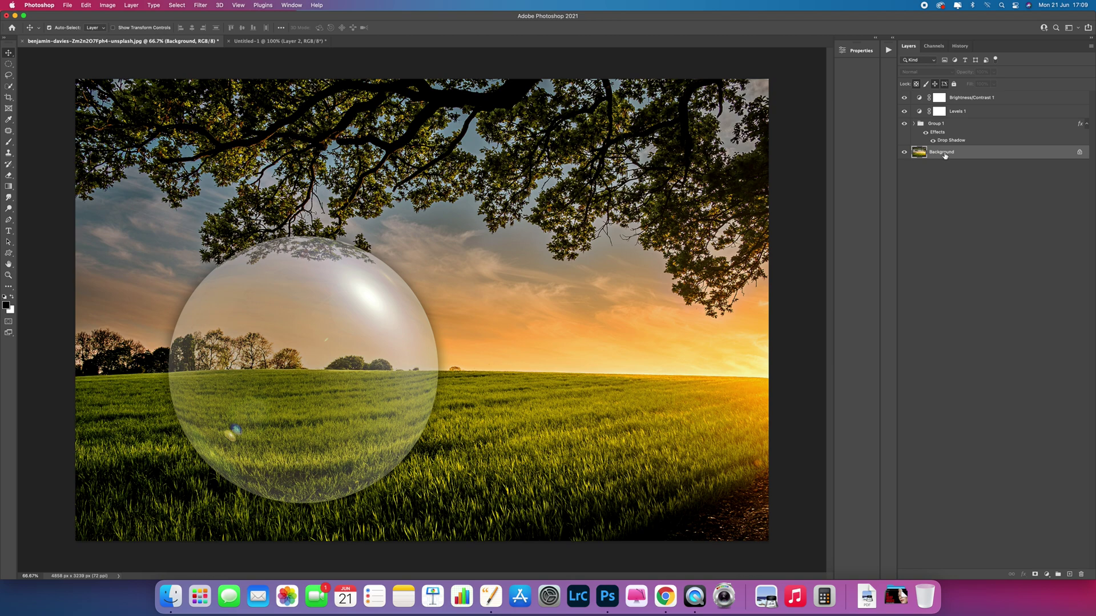
pyautogui.press('super+j')
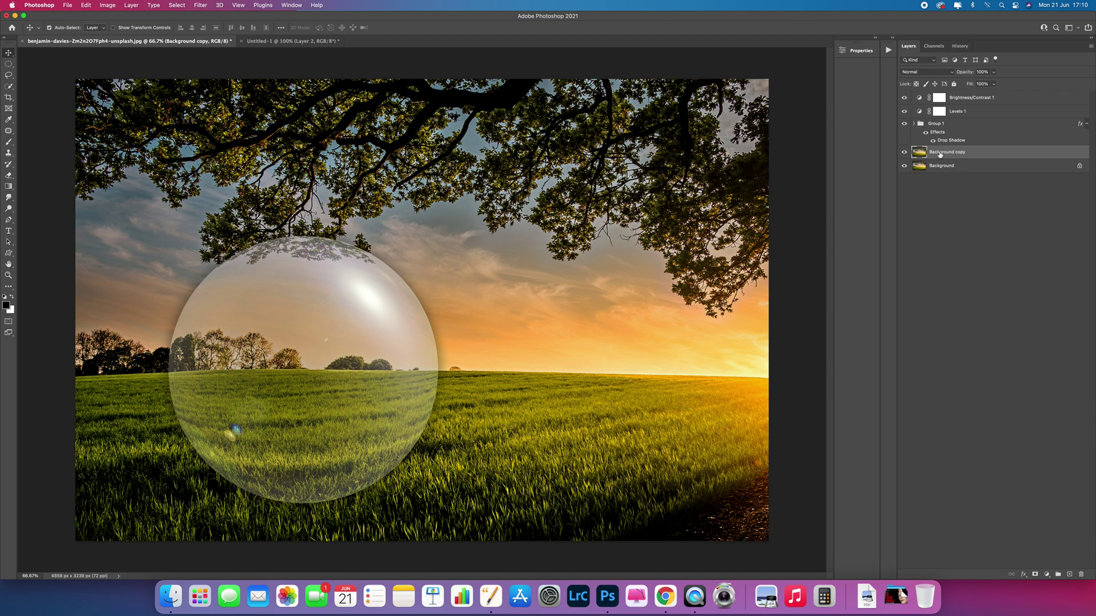
pyautogui.rightClick(939, 154)
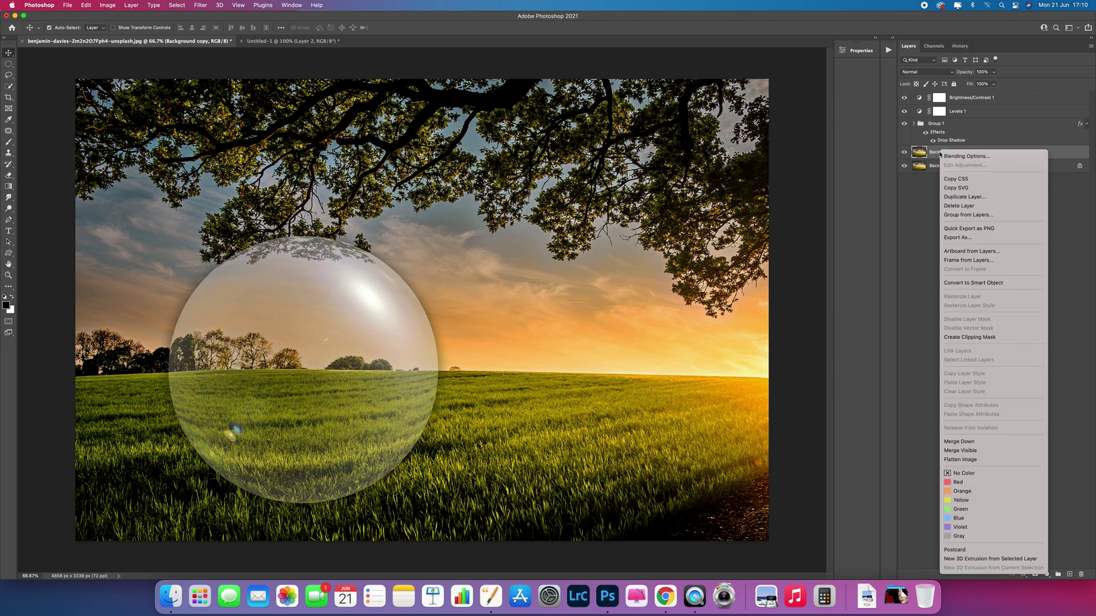
pyautogui.click(976, 283)
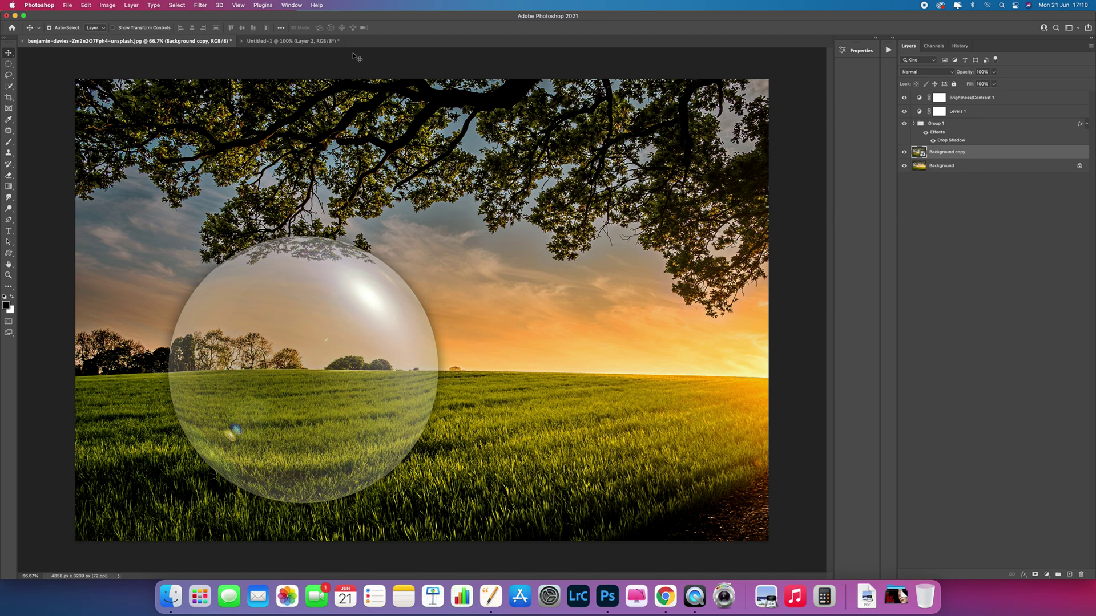
# Apply a Gaussian Blur with a radius of 6.4 pixels to the background copy
pyautogui.click(200, 5)
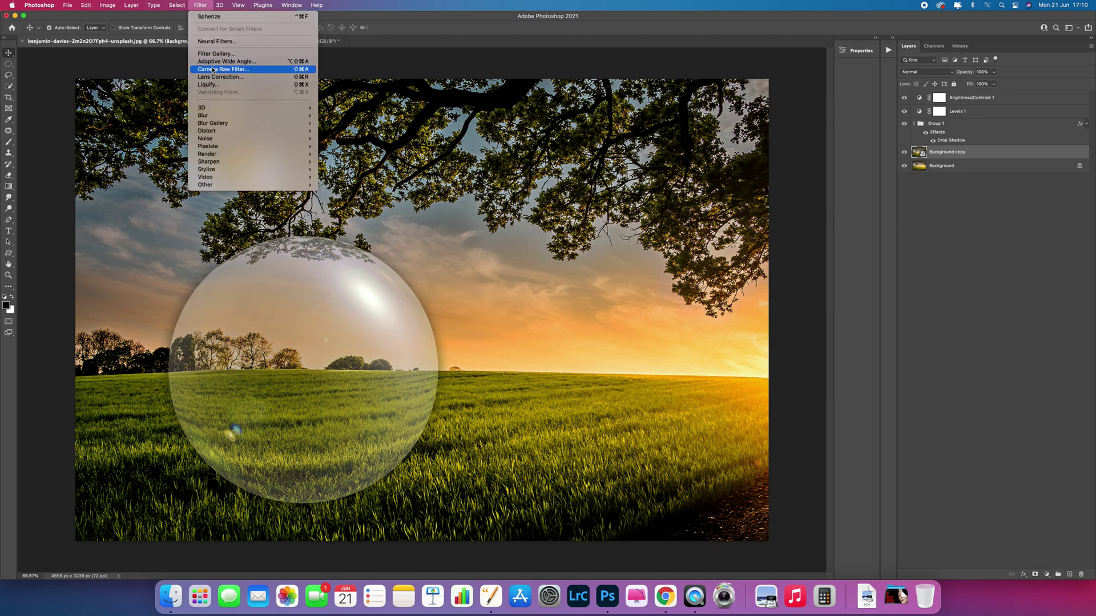
pyautogui.moveTo(214, 118)
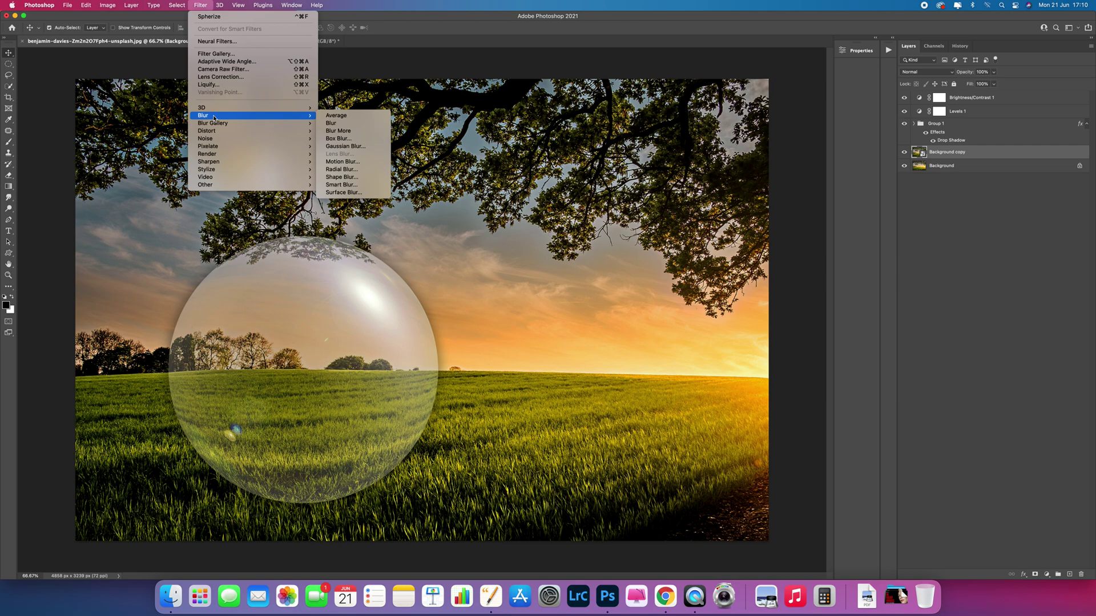
pyautogui.click(352, 147)
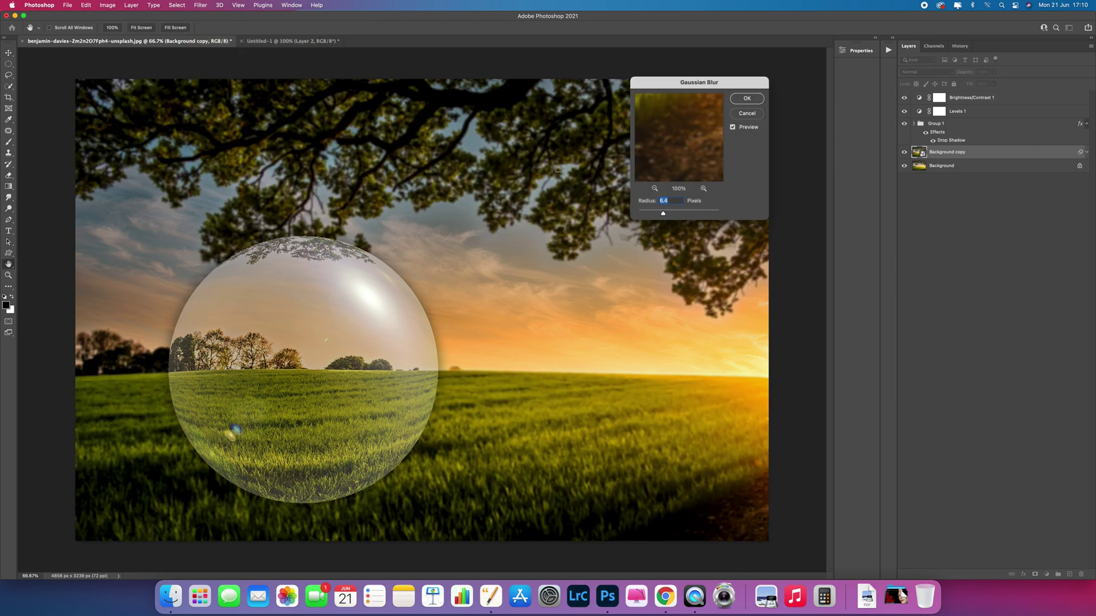
pyautogui.moveTo(663, 213)
pyautogui.mouseDown()
pyautogui.moveTo(645, 215)
pyautogui.moveTo(662, 215)
pyautogui.mouseUp()
pyautogui.click(745, 99)
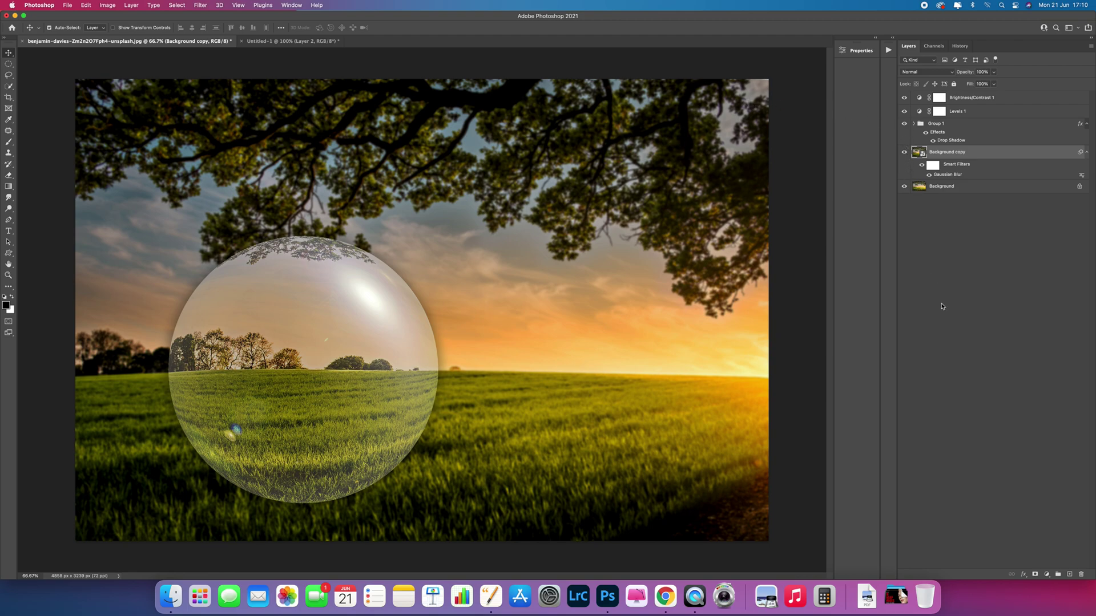
# Mask the blurred background copy and erase the blur from the foreground grass with the Eraser at 0% hardness and 25% opacity
pyautogui.click(1034, 575)
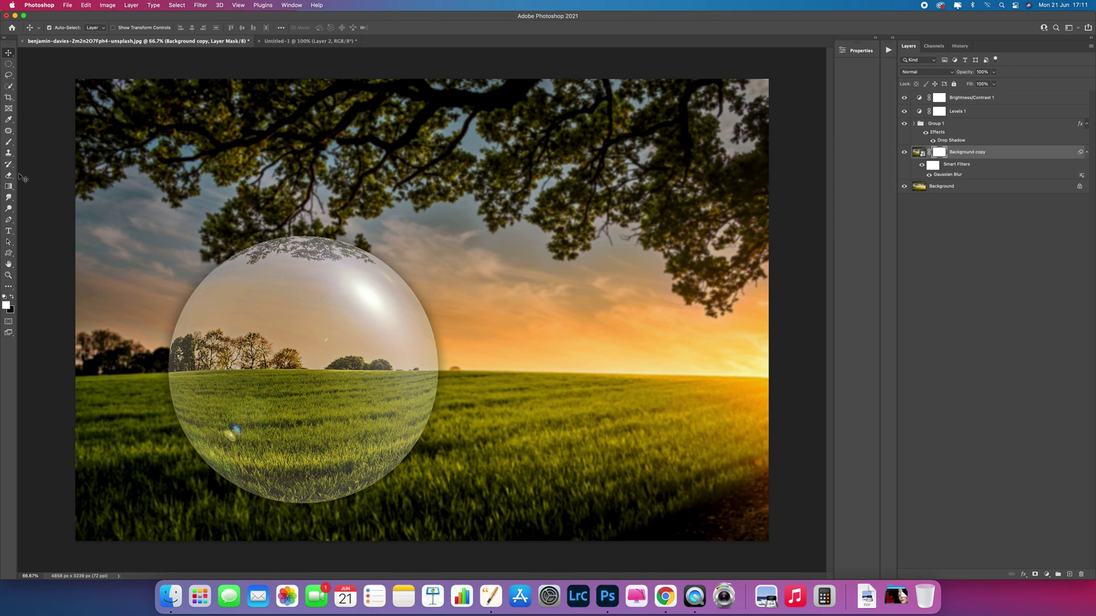
pyautogui.moveTo(9, 175); pyautogui.dragTo(26, 176)
pyautogui.click(63, 29)
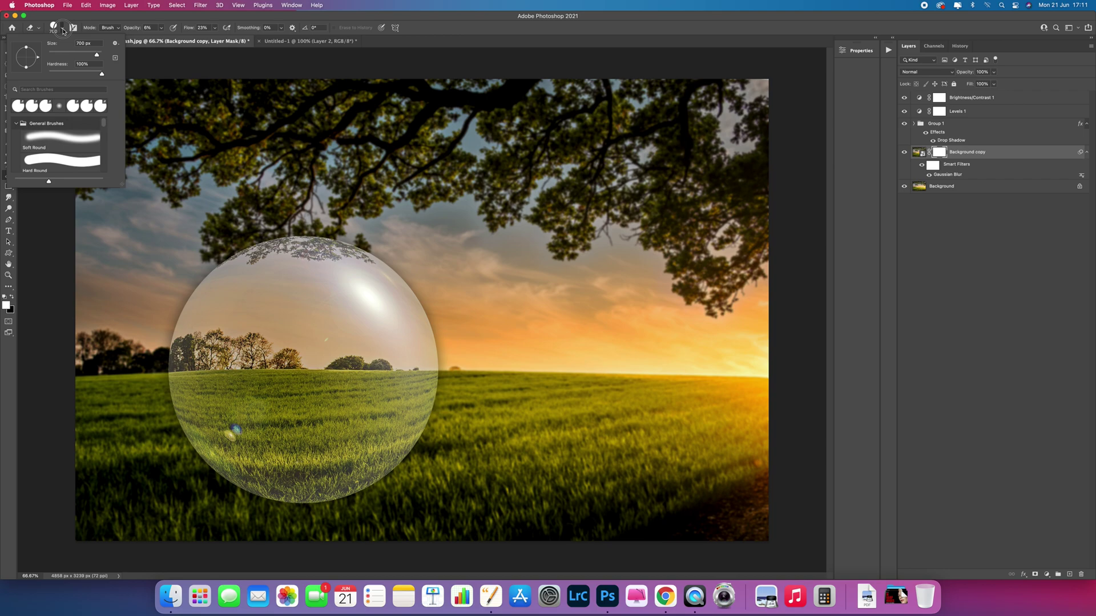
pyautogui.moveTo(101, 74); pyautogui.dragTo(49, 75)
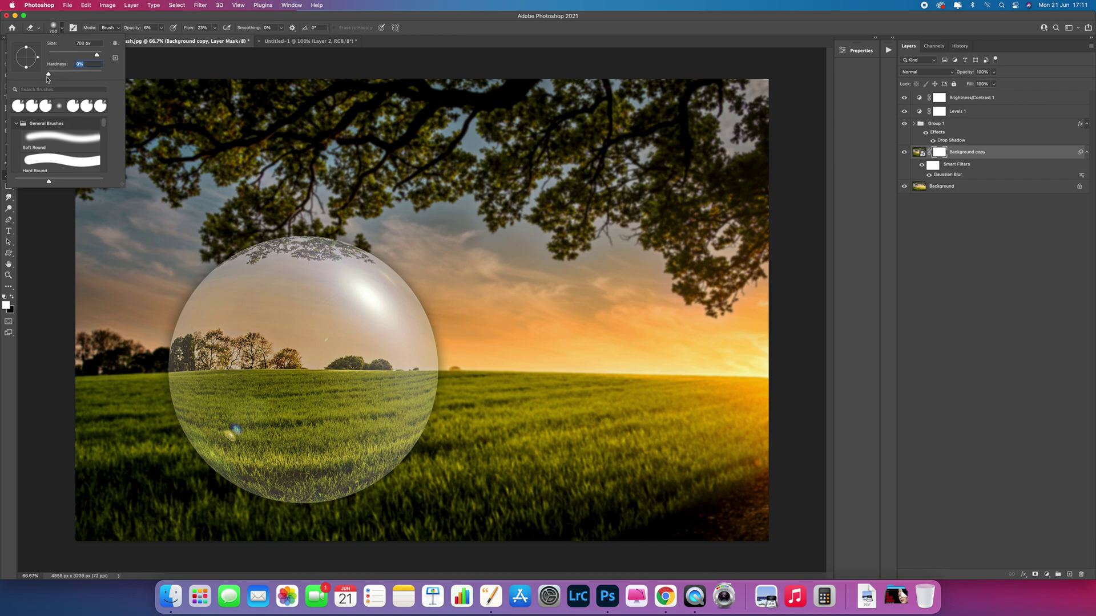
pyautogui.click(152, 23)
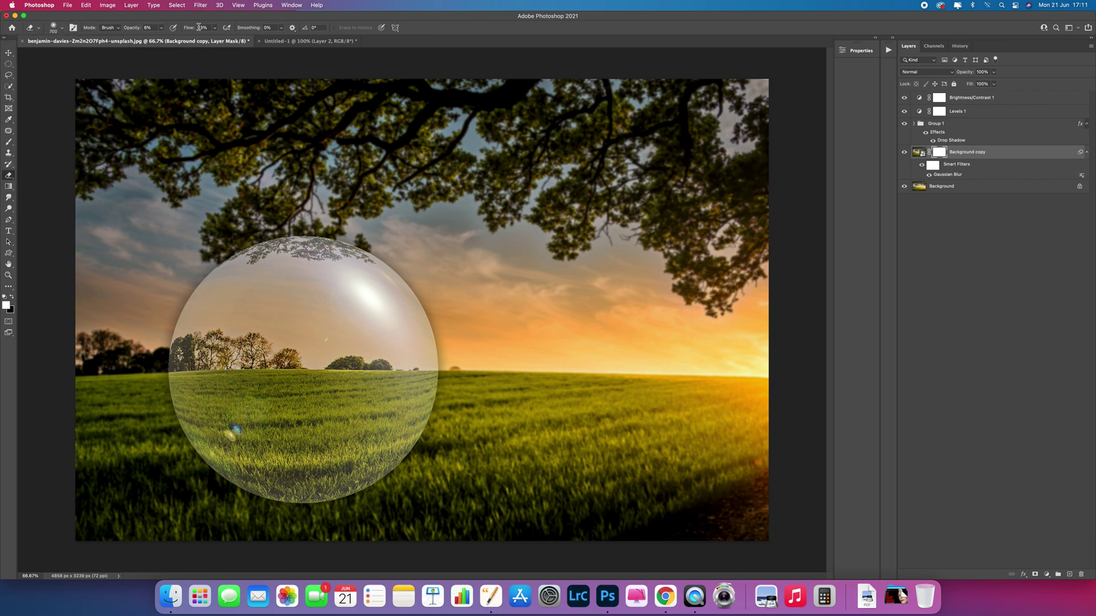
pyautogui.click(161, 27)
pyautogui.moveTo(161, 38); pyautogui.dragTo(164, 38)
pyautogui.moveTo(166, 41); pyautogui.dragTo(169, 42)
pyautogui.click(458, 487)
pyautogui.moveTo(459, 488)
pyautogui.mouseDown()
pyautogui.moveTo(509, 468)
pyautogui.moveTo(452, 477)
pyautogui.moveTo(452, 467)
pyautogui.moveTo(467, 476)
pyautogui.moveTo(420, 482)
pyautogui.moveTo(447, 473)
pyautogui.moveTo(376, 507)
pyautogui.moveTo(580, 489)
pyautogui.moveTo(532, 479)
pyautogui.moveTo(702, 448)
pyautogui.moveTo(550, 479)
pyautogui.moveTo(710, 481)
pyautogui.moveTo(439, 478)
pyautogui.moveTo(556, 480)
pyautogui.moveTo(271, 504)
pyautogui.moveTo(183, 477)
pyautogui.moveTo(82, 469)
pyautogui.moveTo(161, 473)
pyautogui.moveTo(100, 470)
pyautogui.moveTo(190, 463)
pyautogui.moveTo(86, 460)
pyautogui.moveTo(187, 462)
pyautogui.moveTo(122, 471)
pyautogui.moveTo(378, 470)
pyautogui.moveTo(792, 453)
pyautogui.moveTo(420, 483)
pyautogui.moveTo(766, 456)
pyautogui.moveTo(482, 470)
pyautogui.moveTo(653, 467)
pyautogui.moveTo(469, 495)
pyautogui.moveTo(720, 501)
pyautogui.moveTo(661, 514)
pyautogui.moveTo(252, 520)
pyautogui.moveTo(85, 508)
pyautogui.moveTo(239, 500)
pyautogui.moveTo(155, 496)
pyautogui.moveTo(104, 453)
pyautogui.moveTo(755, 461)
pyautogui.moveTo(460, 476)
pyautogui.moveTo(64, 457)
pyautogui.moveTo(794, 482)
pyautogui.moveTo(135, 486)
pyautogui.moveTo(795, 493)
pyautogui.mouseUp()
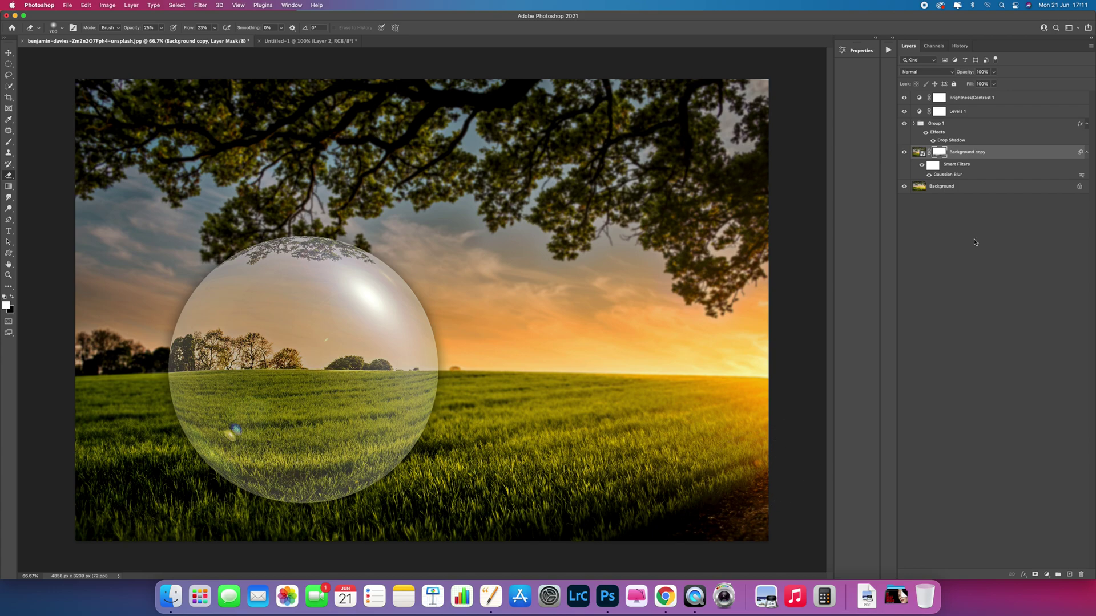
# Outline the foreground grass on the Background layer with the Patch tool, copy it to a new layer and place that at the top of the stack
pyautogui.click(953, 191)
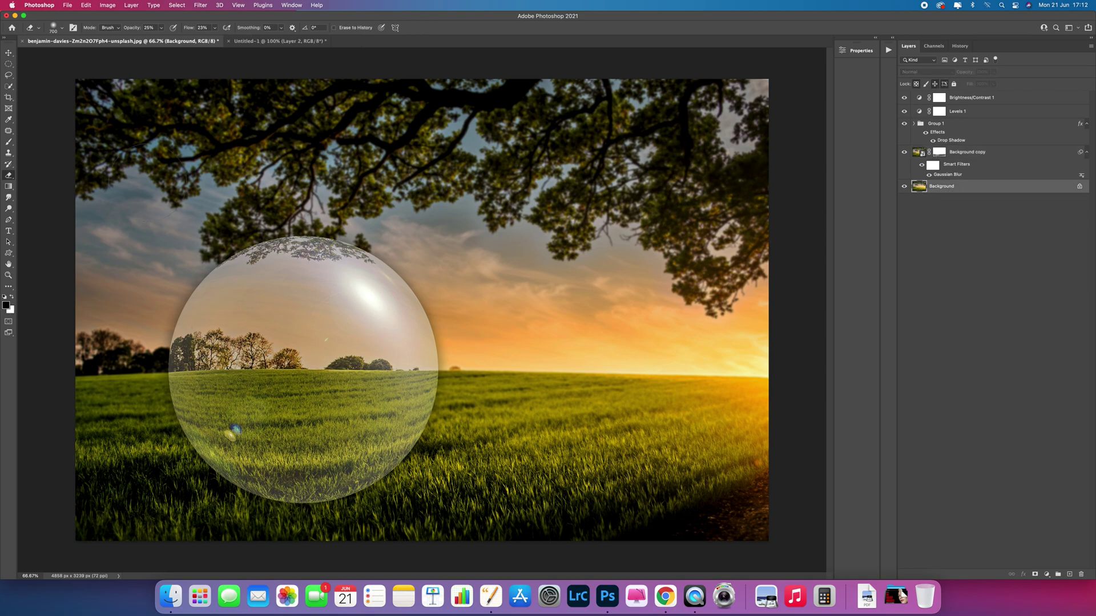
pyautogui.click(9, 131)
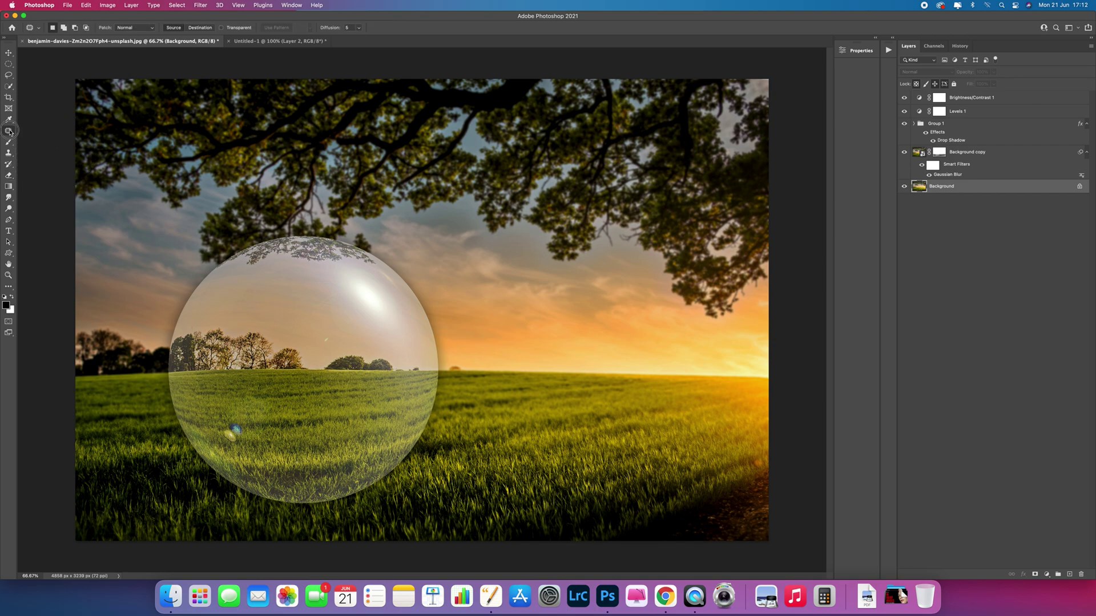
pyautogui.click(40, 131)
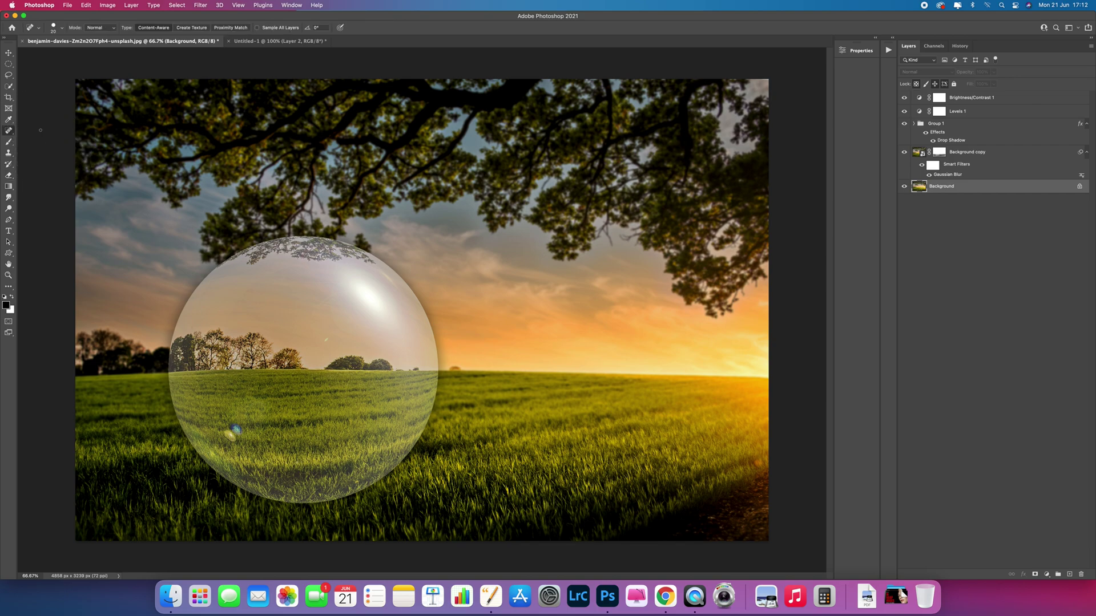
pyautogui.click(8, 130)
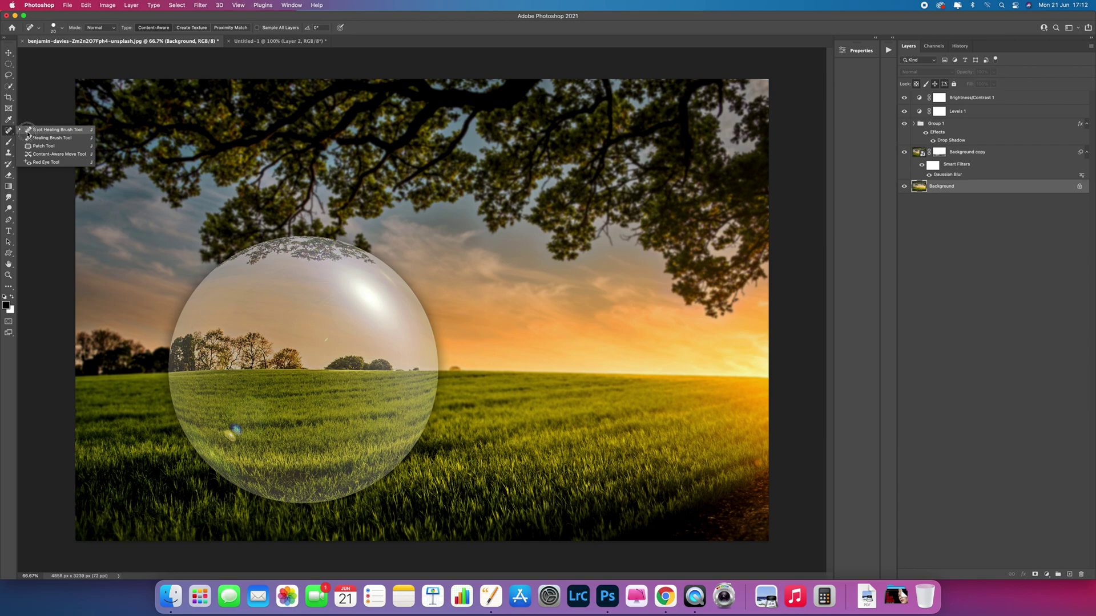
pyautogui.click(35, 146)
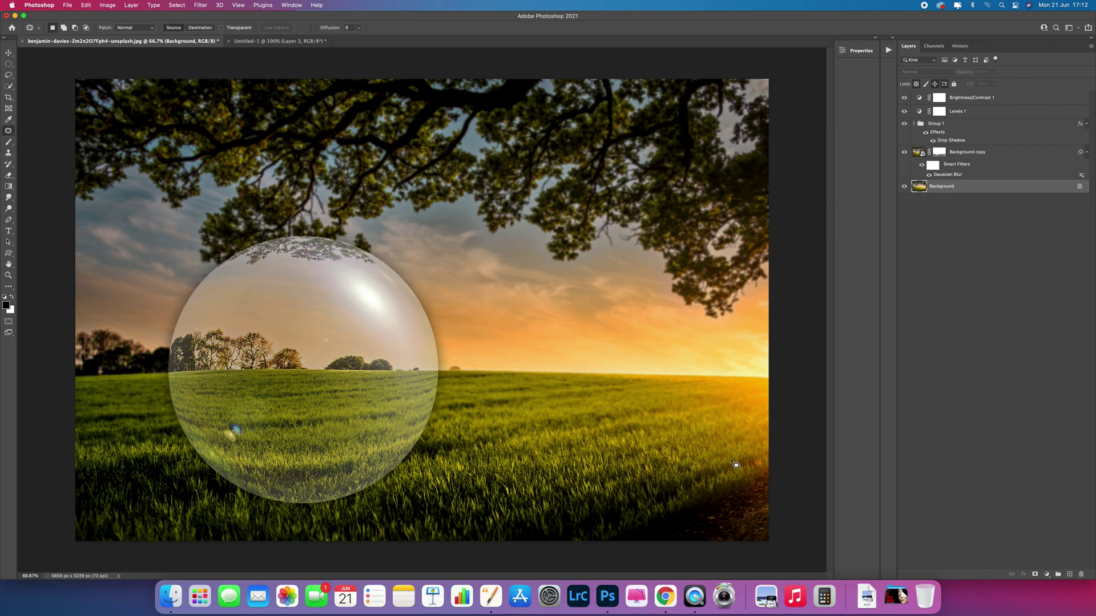
pyautogui.moveTo(770, 471)
pyautogui.mouseDown()
pyautogui.moveTo(326, 456)
pyautogui.moveTo(157, 438)
pyautogui.moveTo(80, 450)
pyautogui.moveTo(74, 517)
pyautogui.moveTo(81, 564)
pyautogui.moveTo(210, 607)
pyautogui.moveTo(640, 606)
pyautogui.moveTo(764, 582)
pyautogui.moveTo(802, 556)
pyautogui.moveTo(782, 464)
pyautogui.mouseUp()
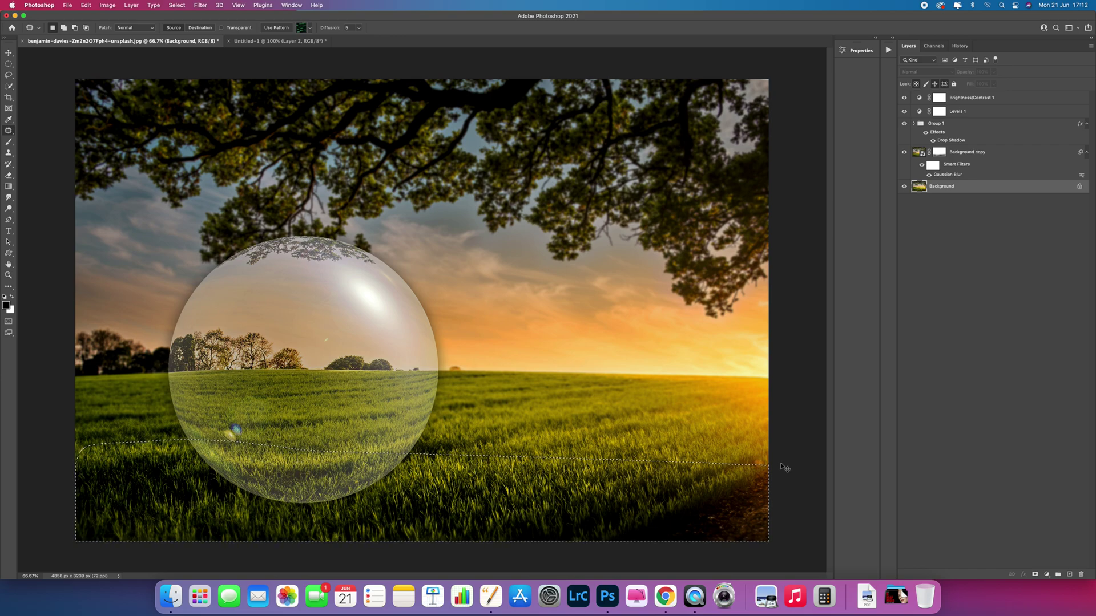
pyautogui.press('super+j')
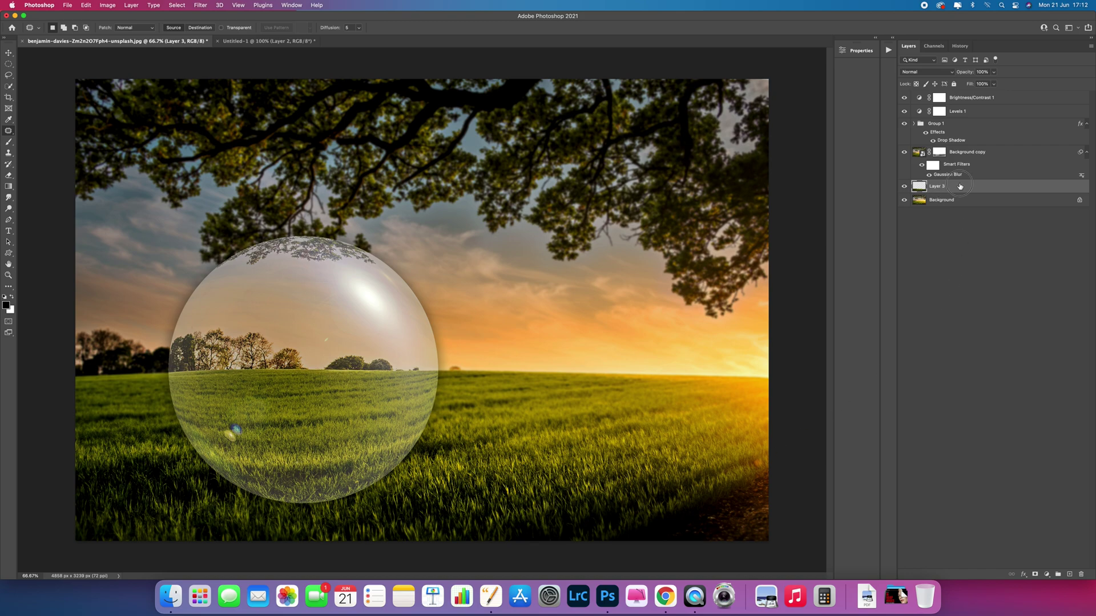
pyautogui.moveTo(960, 186); pyautogui.dragTo(954, 97)
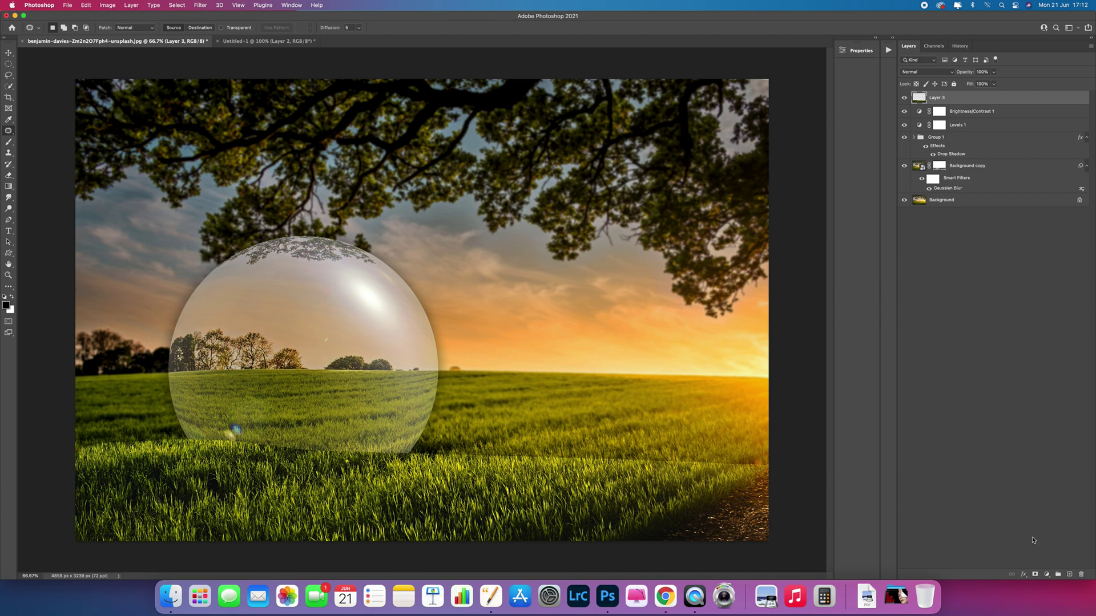
# Add a mask to the grass layer and softly erase its hard upper edge and the grass covering the sphere, raising the Eraser's opacity and flow
pyautogui.click(1035, 575)
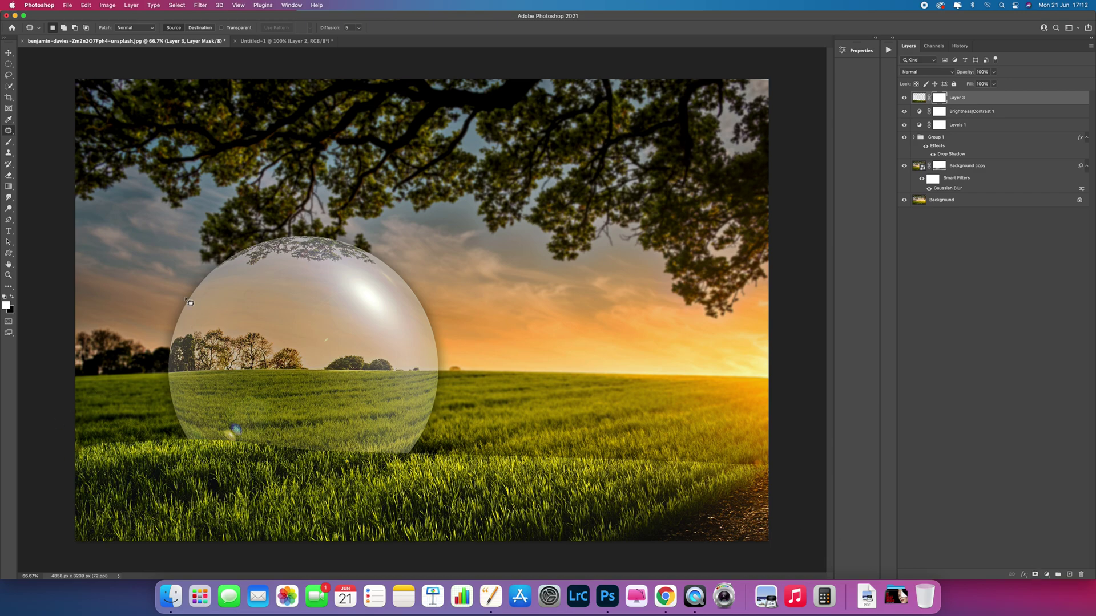
pyautogui.click(9, 177)
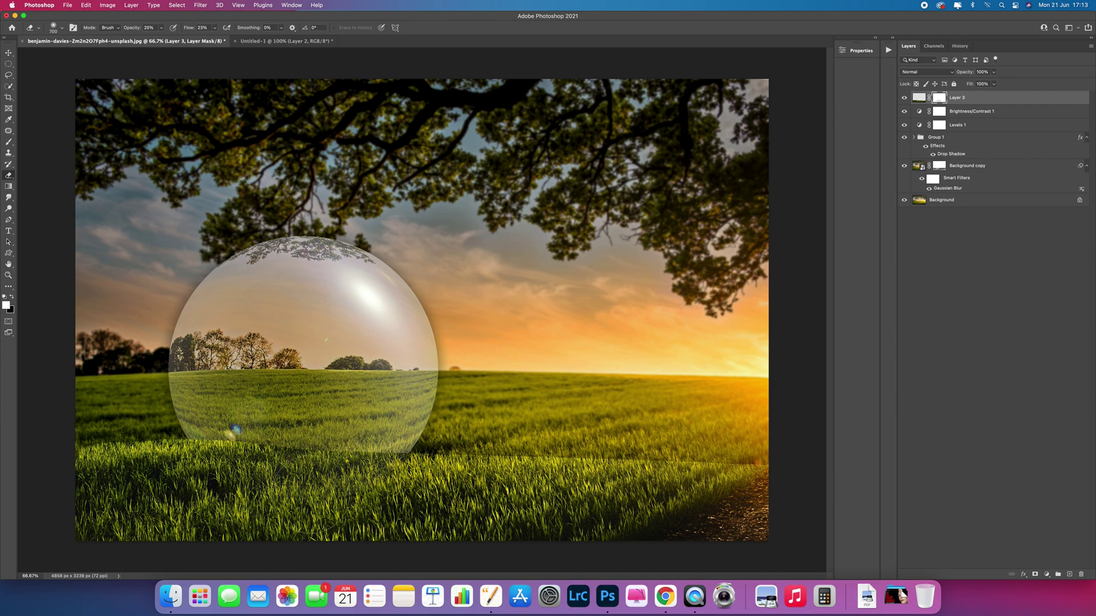
pyautogui.moveTo(226, 478)
pyautogui.mouseDown()
pyautogui.moveTo(246, 457)
pyautogui.moveTo(222, 480)
pyautogui.moveTo(165, 468)
pyautogui.moveTo(228, 497)
pyautogui.mouseUp()
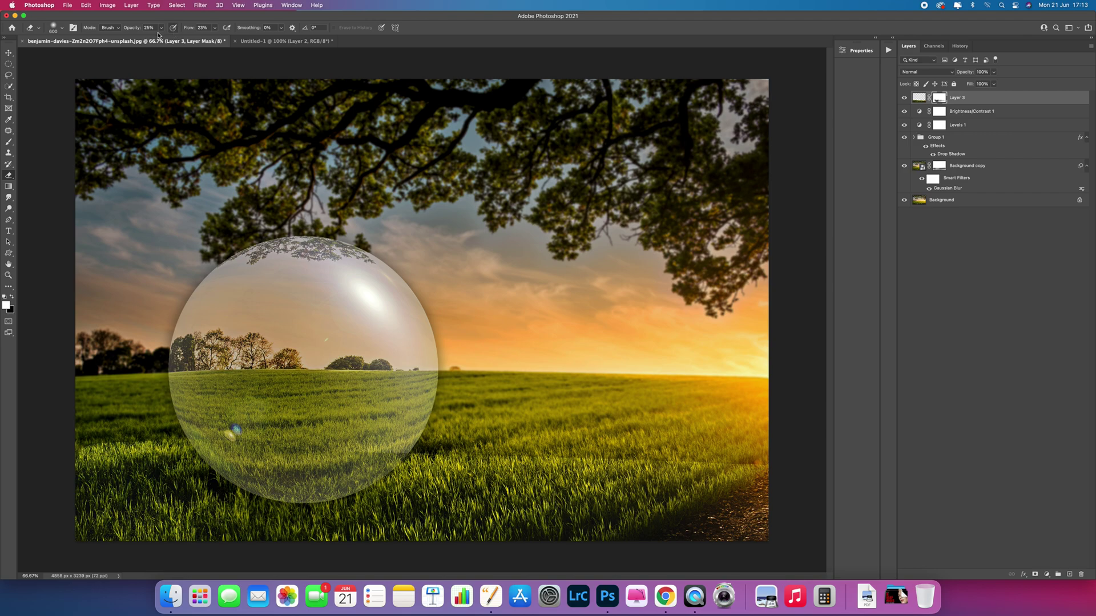
pyautogui.moveTo(161, 27)
pyautogui.mouseDown()
pyautogui.moveTo(172, 38)
pyautogui.moveTo(234, 38)
pyautogui.moveTo(161, 36)
pyautogui.moveTo(170, 36)
pyautogui.mouseUp()
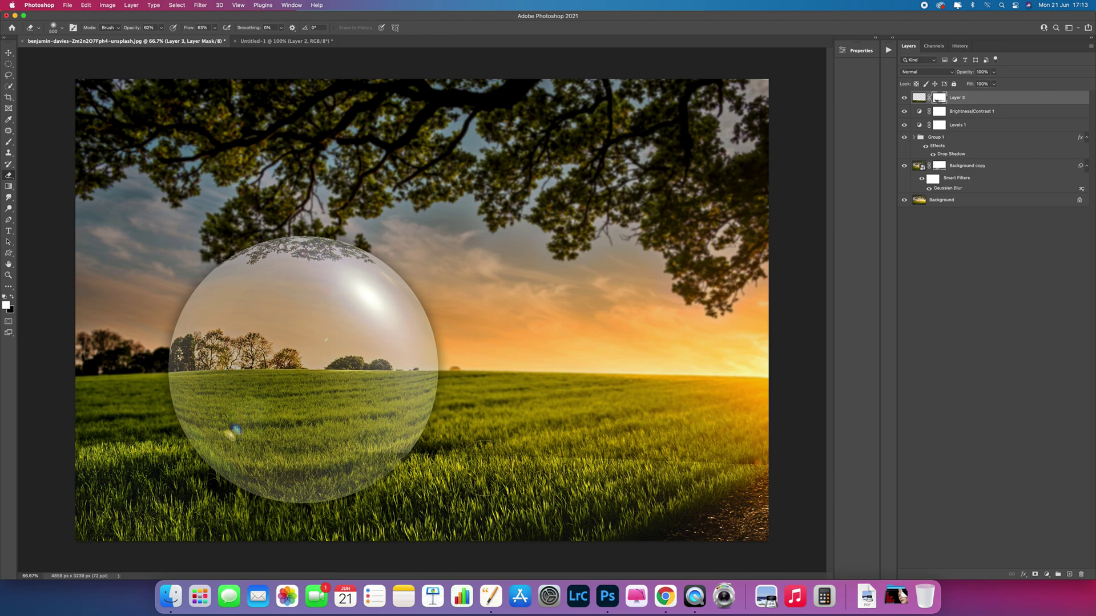
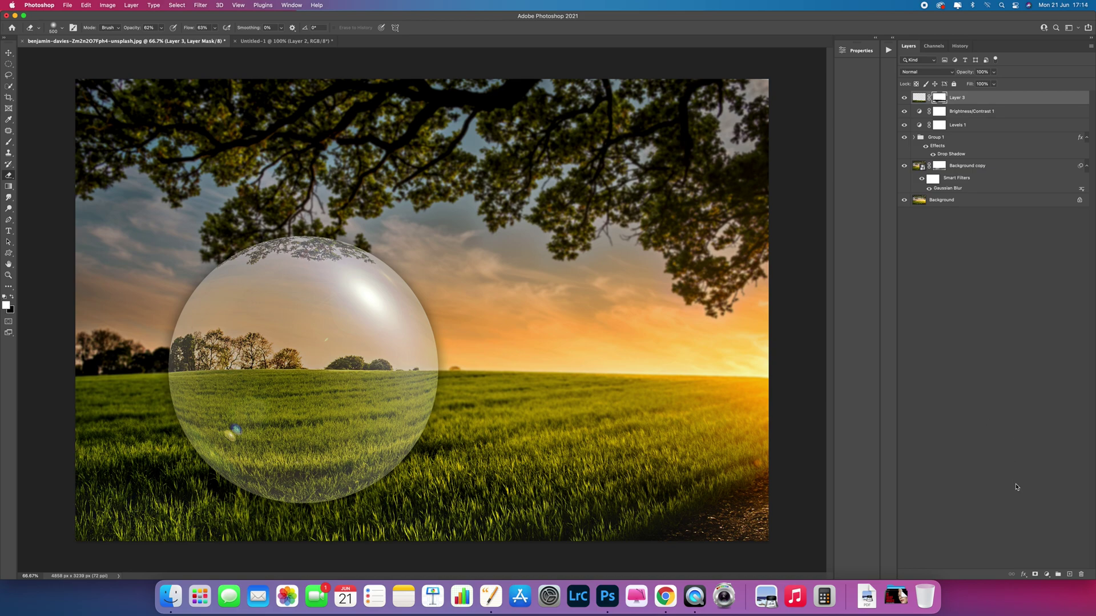
# Add a new layer on top and draw a flat elliptical selection across the grass at the sphere's base
pyautogui.click(1069, 574)
pyautogui.press('x')
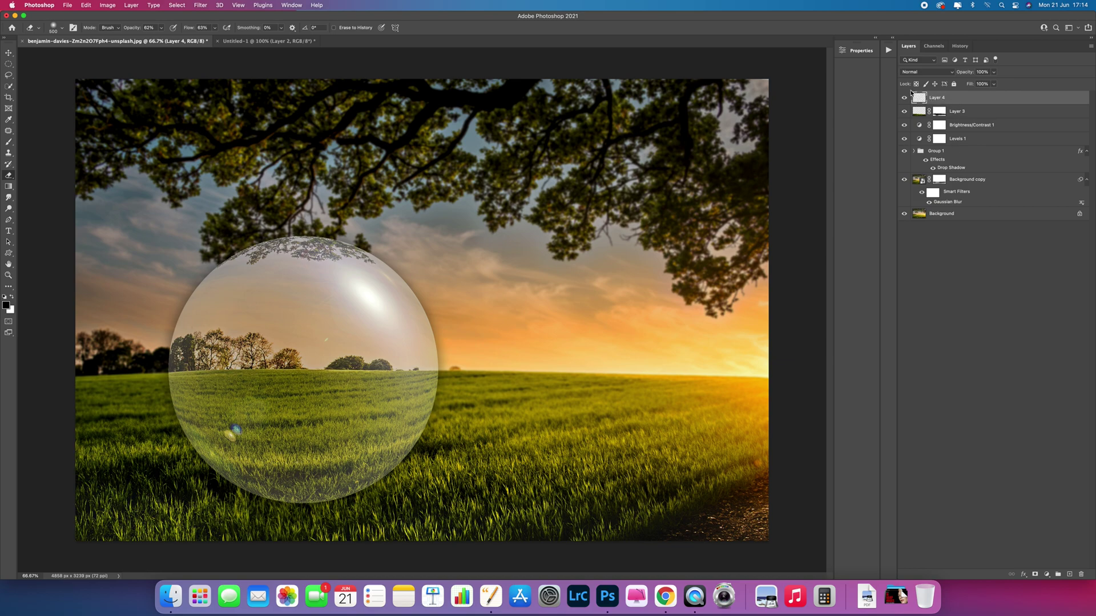
pyautogui.click(8, 63)
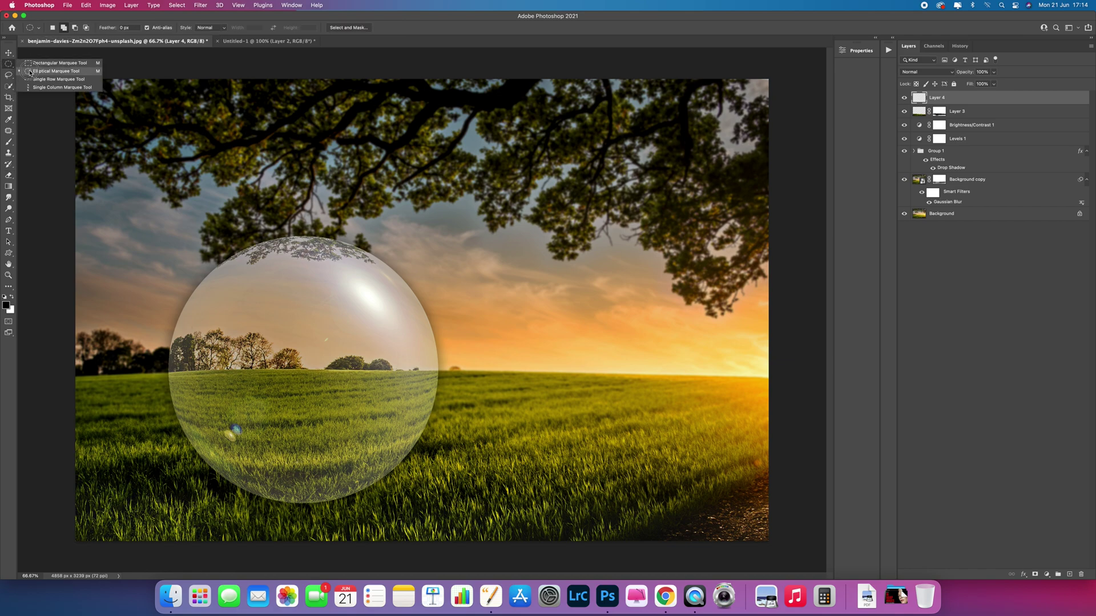
pyautogui.click(30, 72)
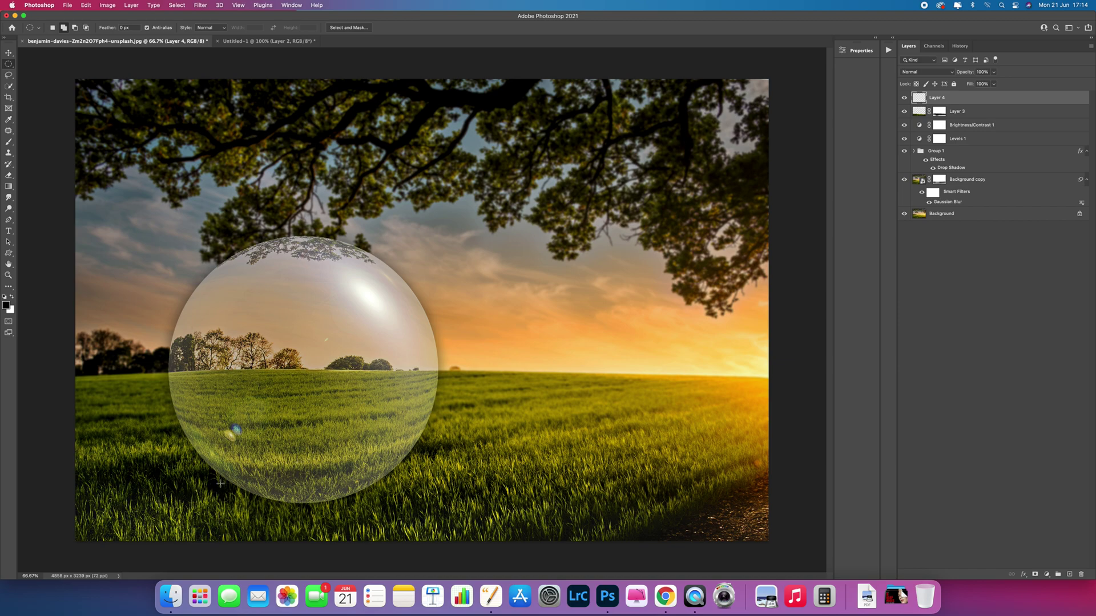
pyautogui.moveTo(223, 485); pyautogui.dragTo(418, 523)
# Fill the elliptical selection with black in Normal mode at 100% opacity
pyautogui.rightClick(329, 493)
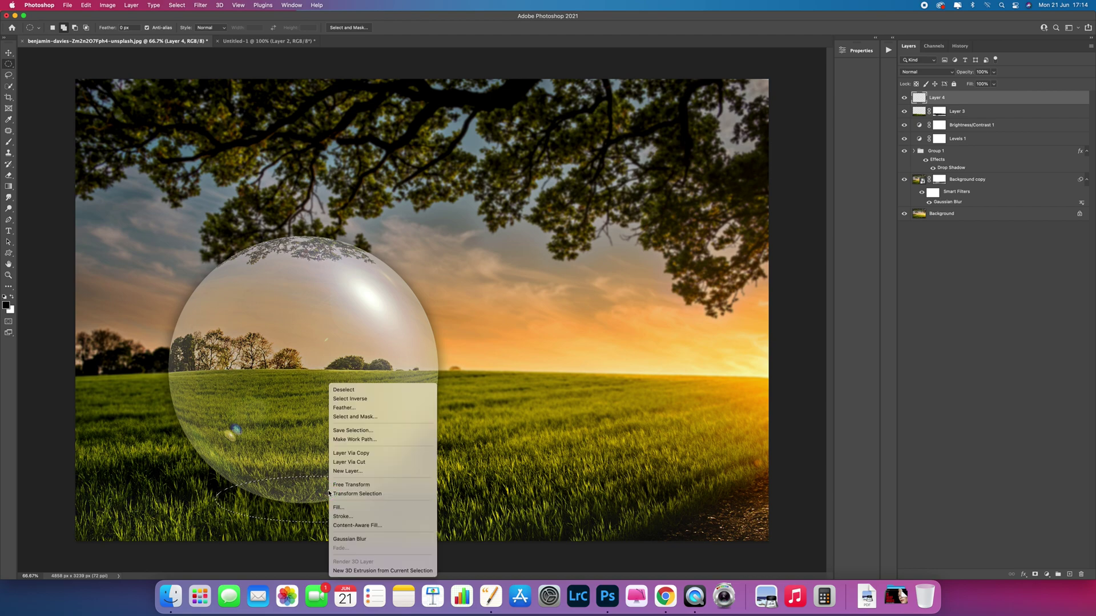
pyautogui.click(353, 508)
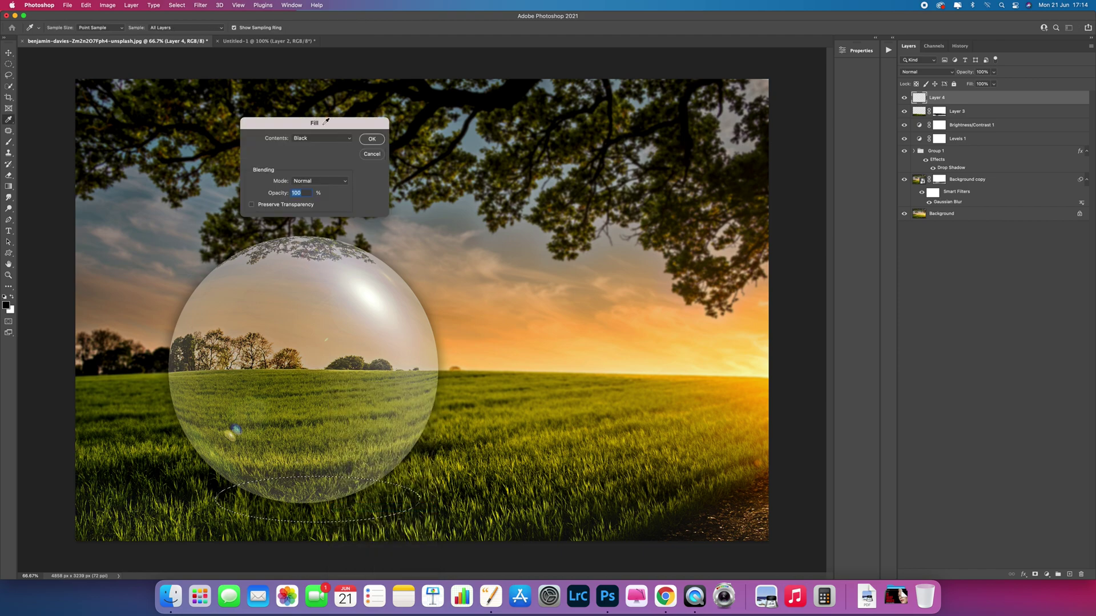
pyautogui.click(313, 139)
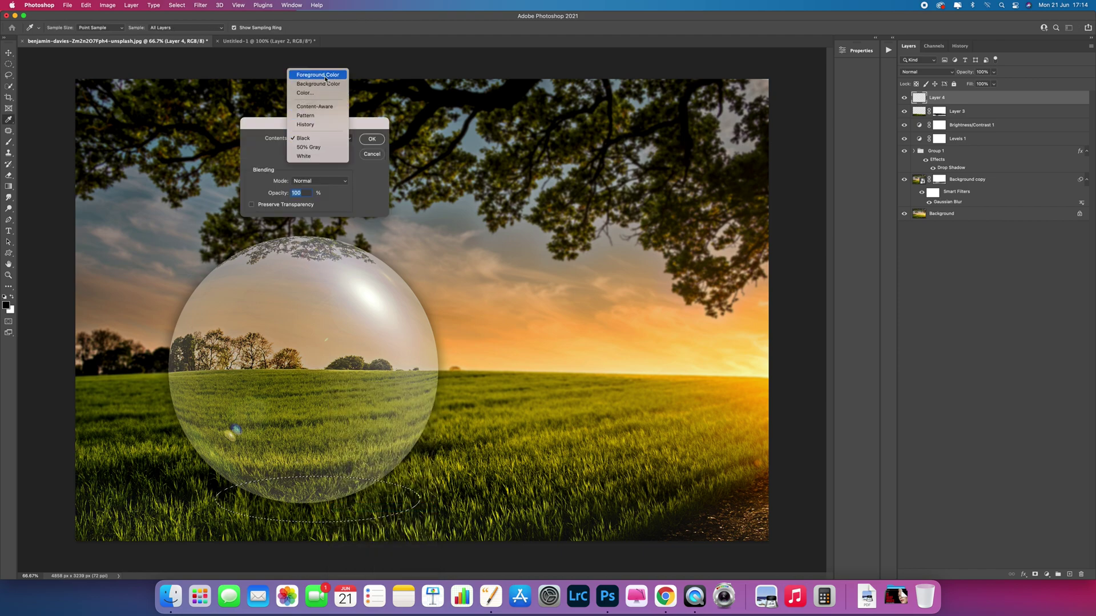
pyautogui.click(322, 141)
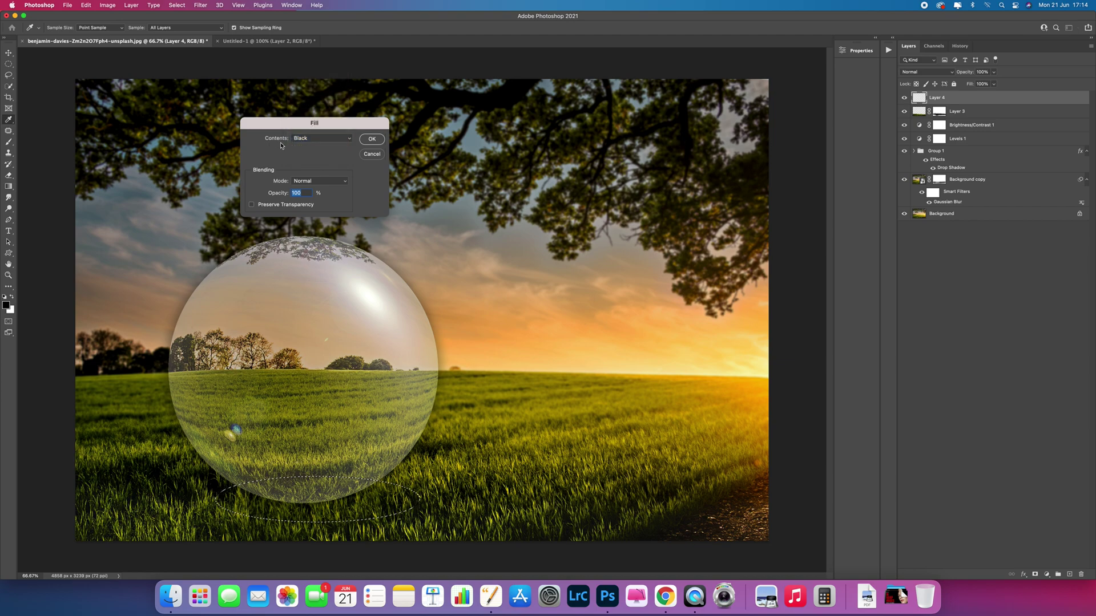
pyautogui.click(322, 141)
pyautogui.click(322, 141)
pyautogui.click(374, 139)
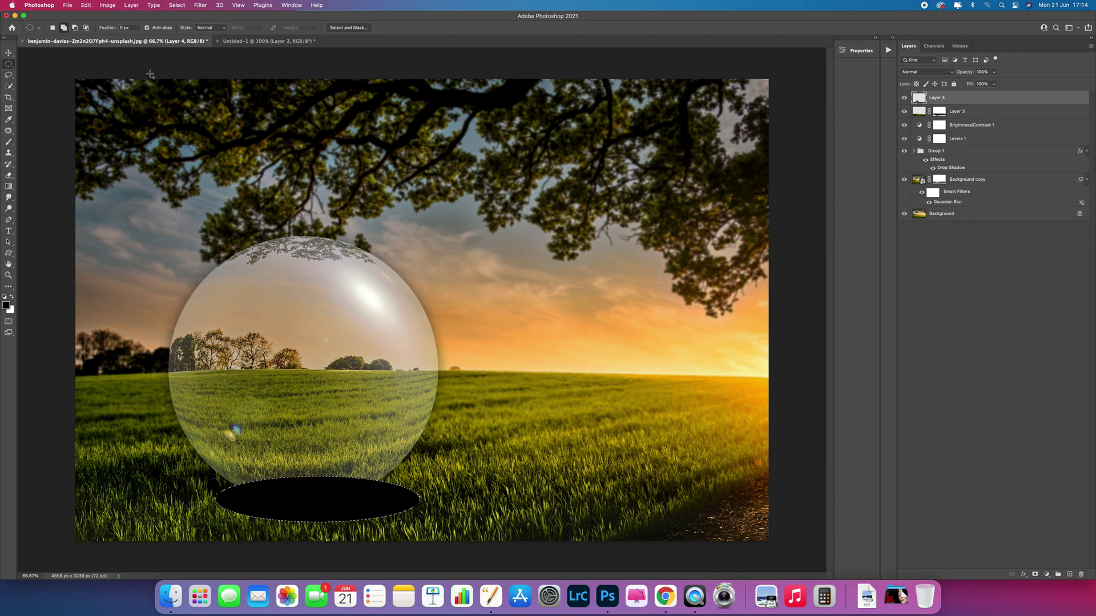
# Apply a Gaussian Blur with a radius of 164.8 pixels to the black ellipse
pyautogui.click(197, 6)
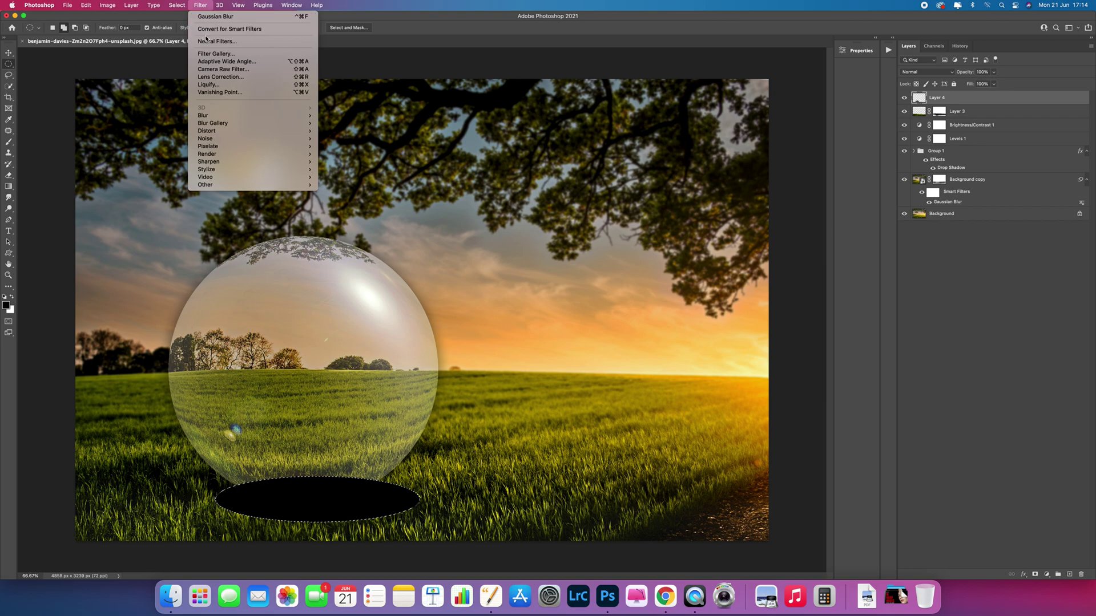
pyautogui.moveTo(225, 118)
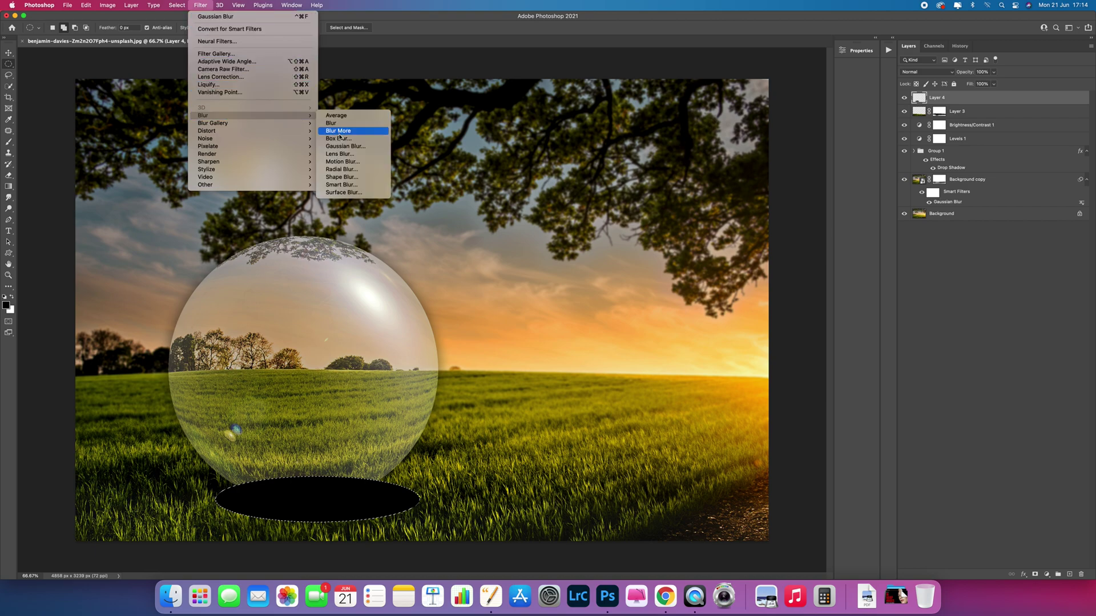
pyautogui.click(341, 147)
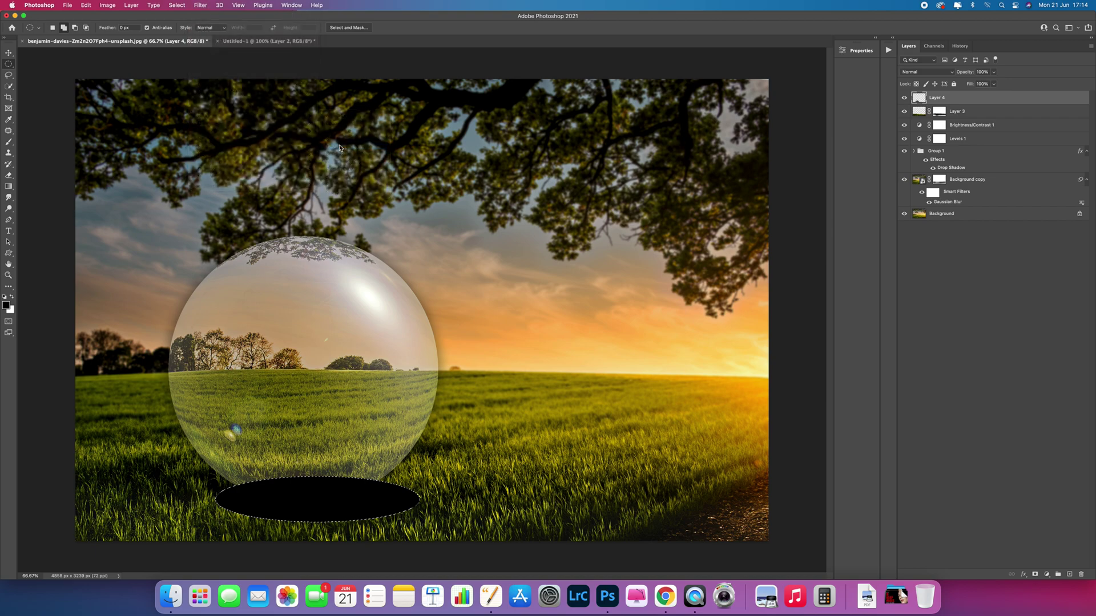
pyautogui.click(675, 214)
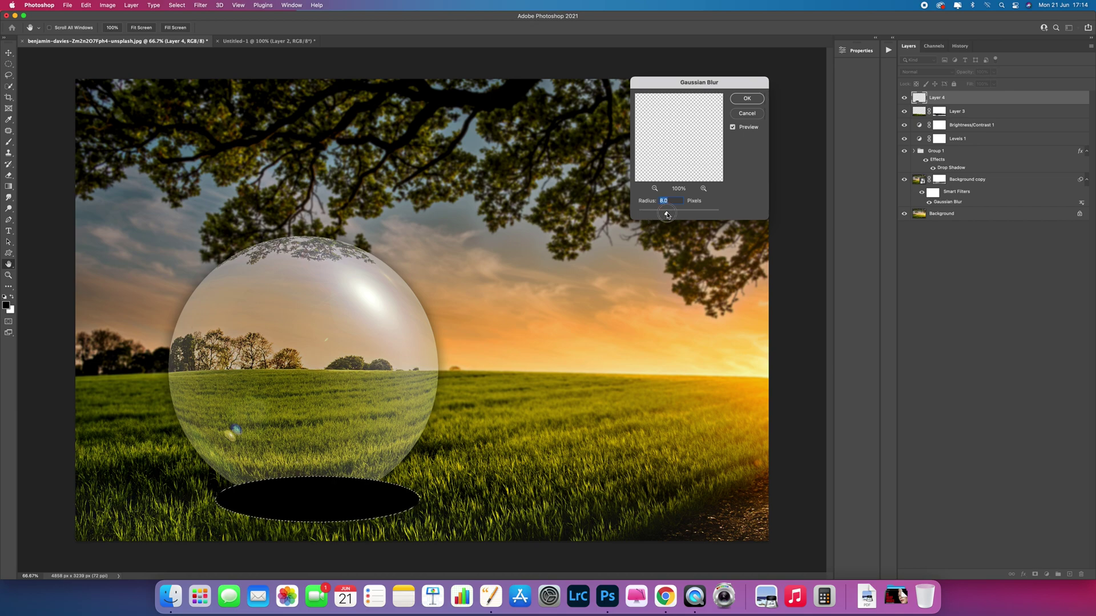
pyautogui.moveTo(676, 214); pyautogui.dragTo(695, 214)
pyautogui.click(694, 213)
pyautogui.click(695, 213)
pyautogui.click(694, 213)
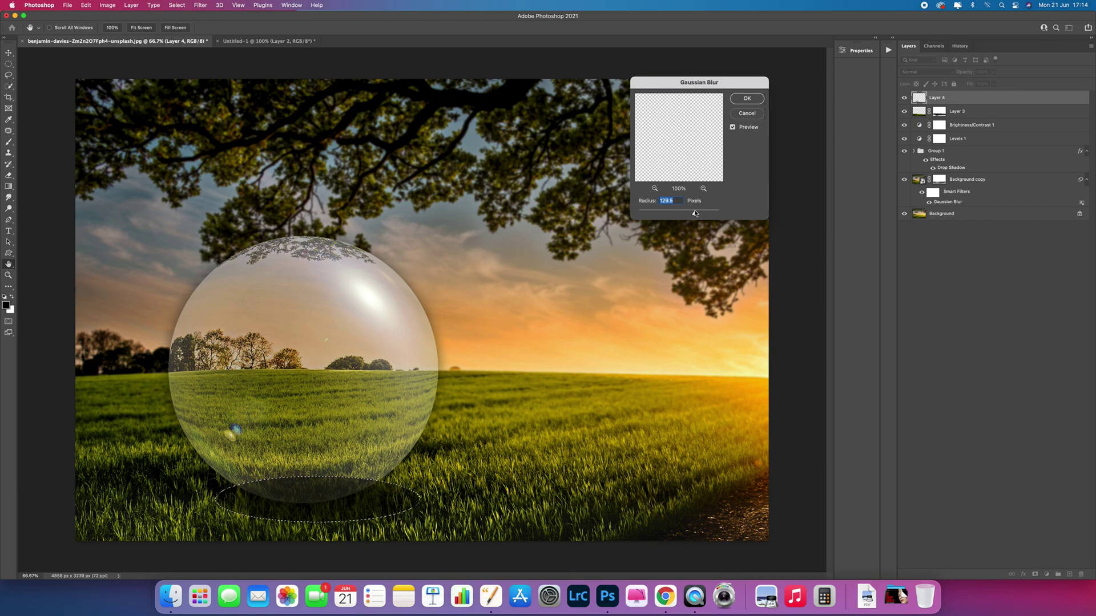
pyautogui.moveTo(695, 213); pyautogui.dragTo(699, 213)
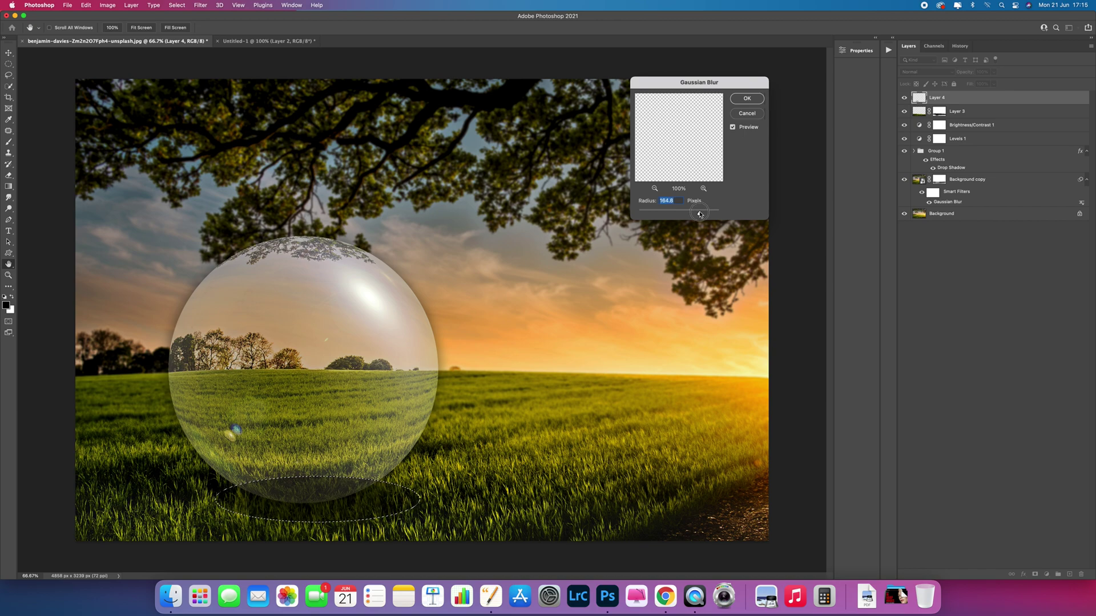
pyautogui.click(745, 100)
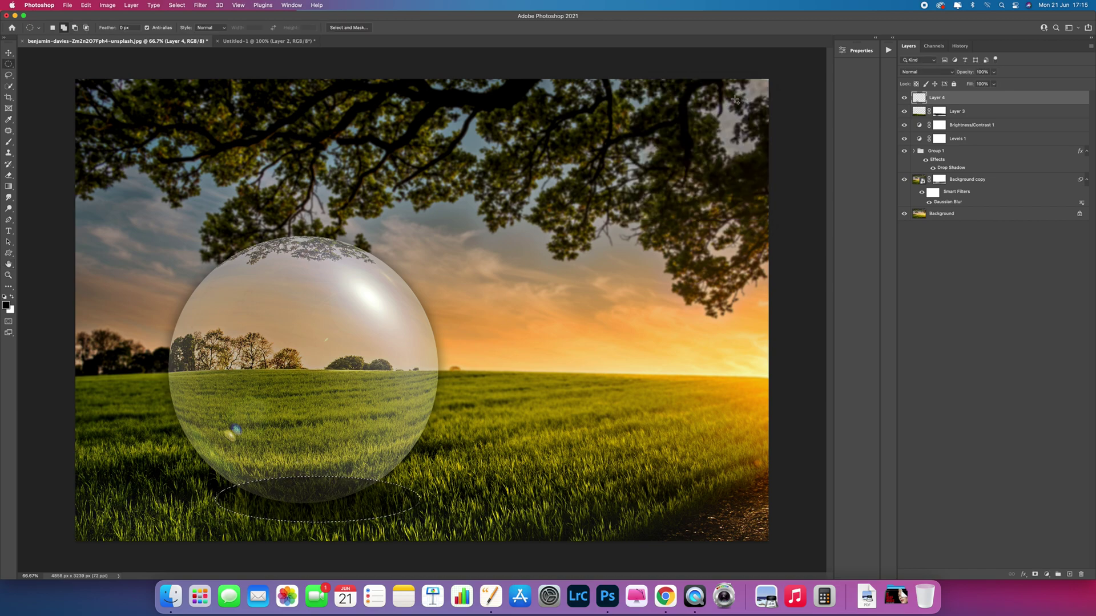
# Set the shadow layer's blend mode to Overlay and its opacity to 40%
pyautogui.click(940, 75)
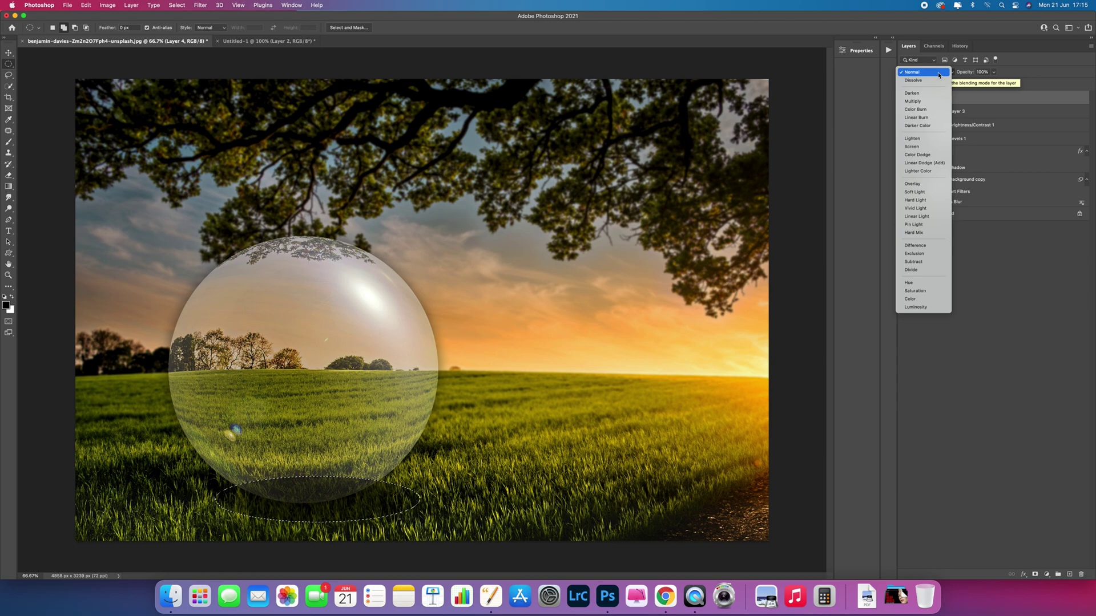
pyautogui.click(919, 184)
pyautogui.click(993, 72)
pyautogui.moveTo(993, 82); pyautogui.dragTo(969, 83)
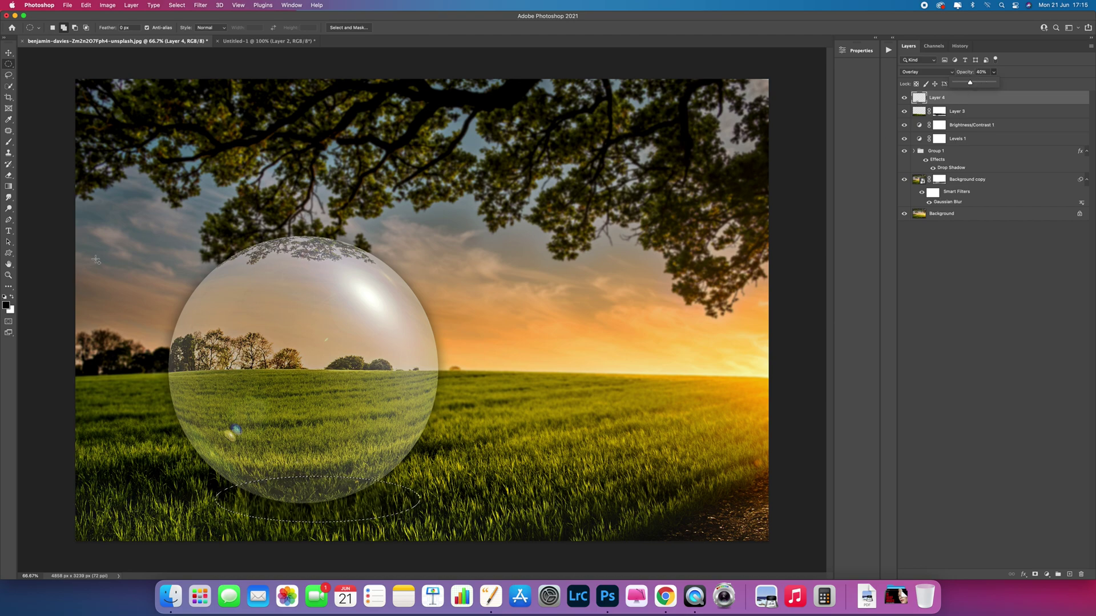
# Reposition the blurred shadow beneath the sphere and clear the selection
pyautogui.click(8, 52)
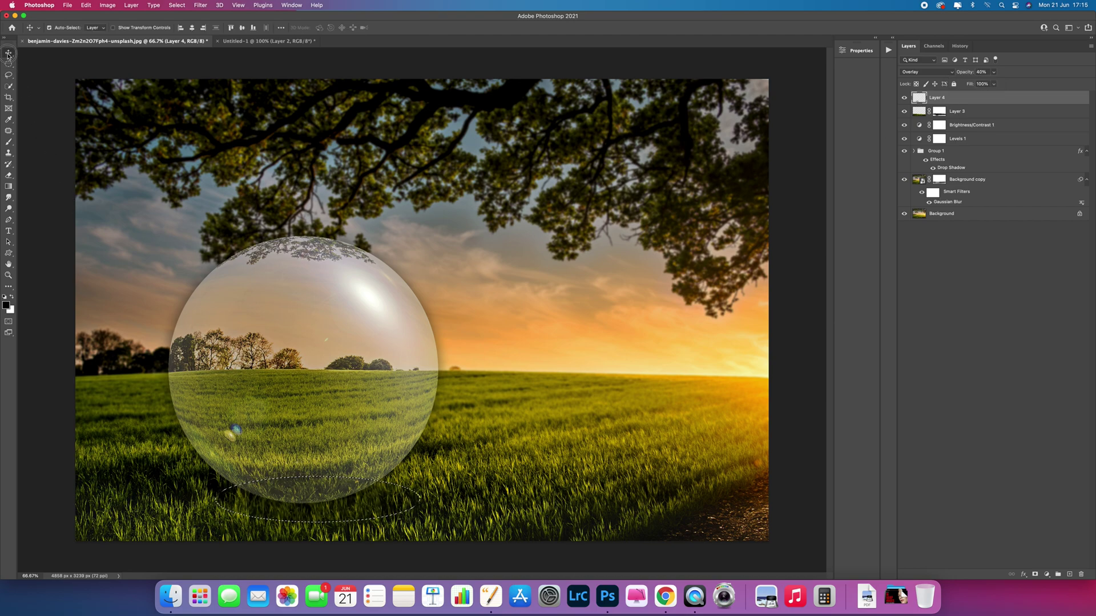
pyautogui.moveTo(326, 505); pyautogui.dragTo(341, 506)
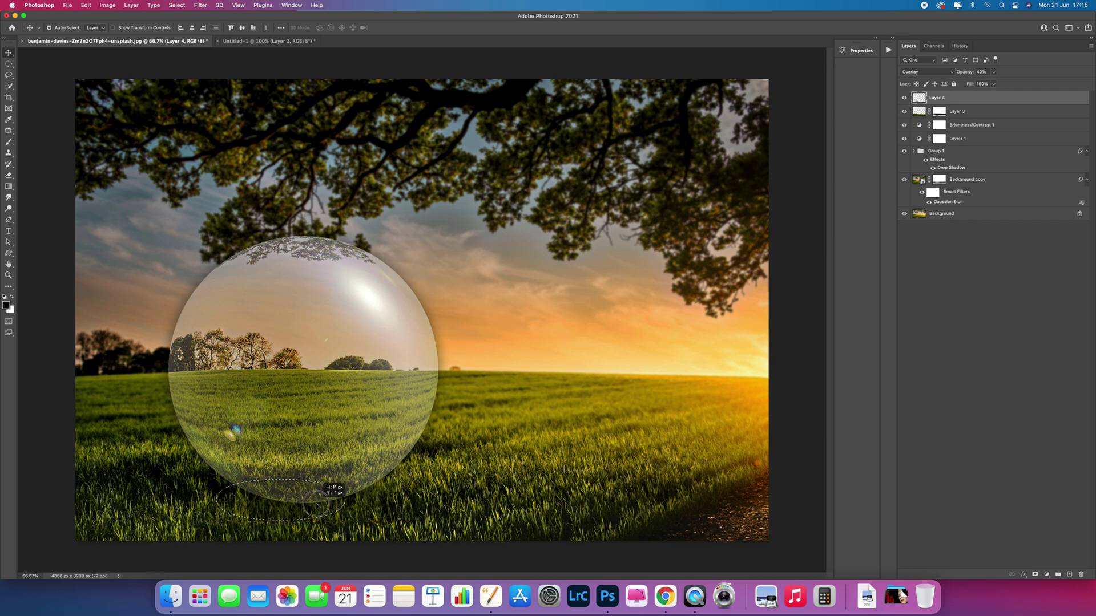
pyautogui.click(381, 505)
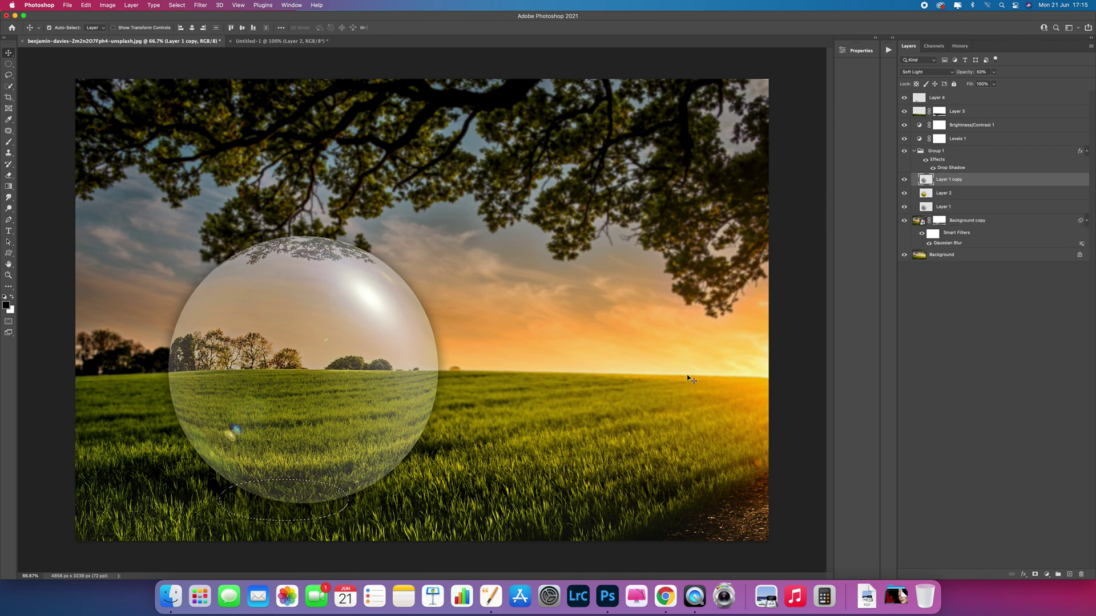
pyautogui.press('super+d')
# Raise Layer 4's opacity to 76% and free-transform the shadow to about 140.7% width and 78.7% height with a slight tilt
pyautogui.click(967, 97)
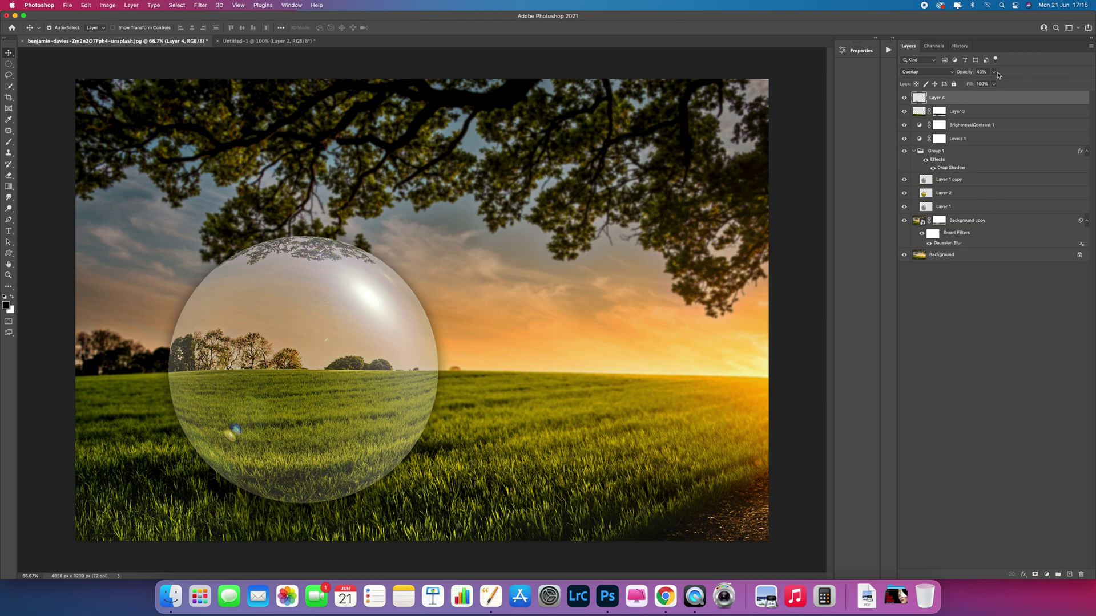
pyautogui.moveTo(993, 72); pyautogui.dragTo(1008, 85)
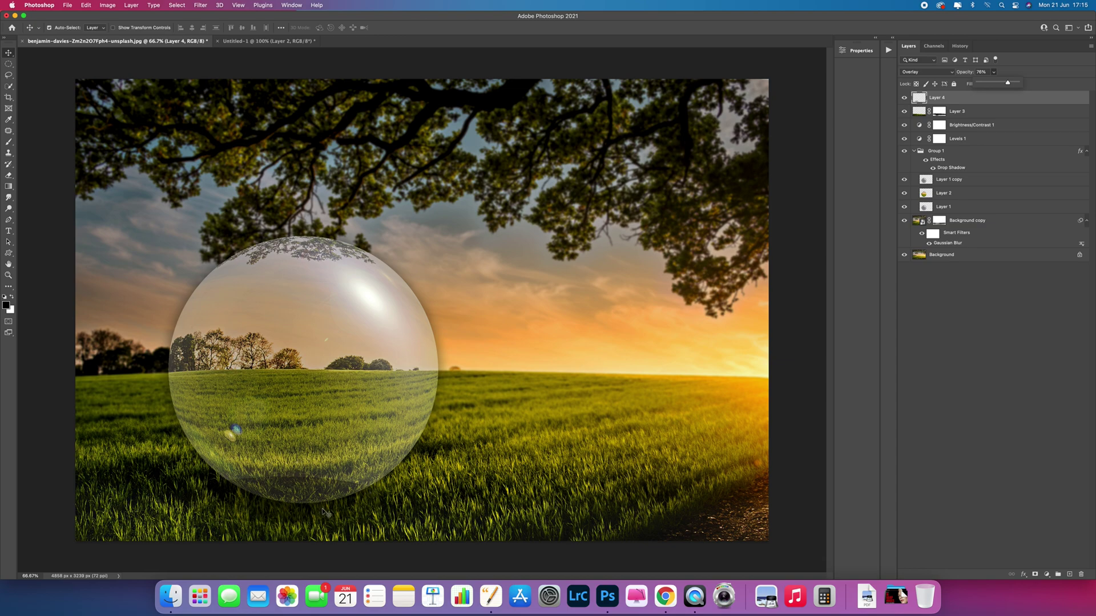
pyautogui.press('super+t')
pyautogui.moveTo(347, 470); pyautogui.dragTo(315, 505)
pyautogui.moveTo(189, 506); pyautogui.dragTo(124, 506)
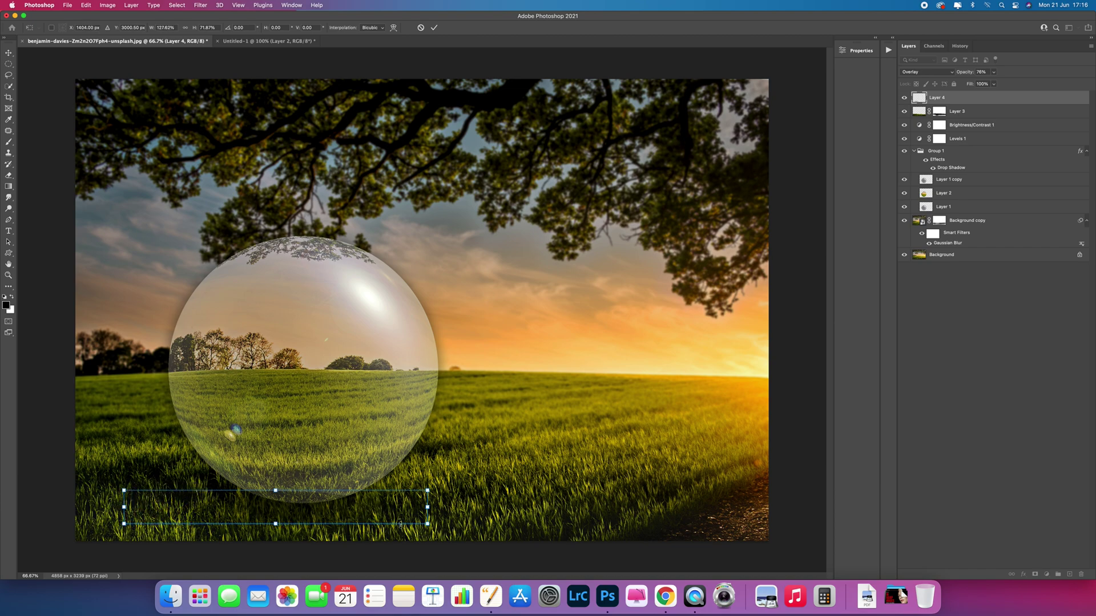
pyautogui.moveTo(457, 507)
pyautogui.mouseDown()
pyautogui.moveTo(468, 504)
pyautogui.moveTo(448, 504)
pyautogui.moveTo(459, 505)
pyautogui.mouseUp()
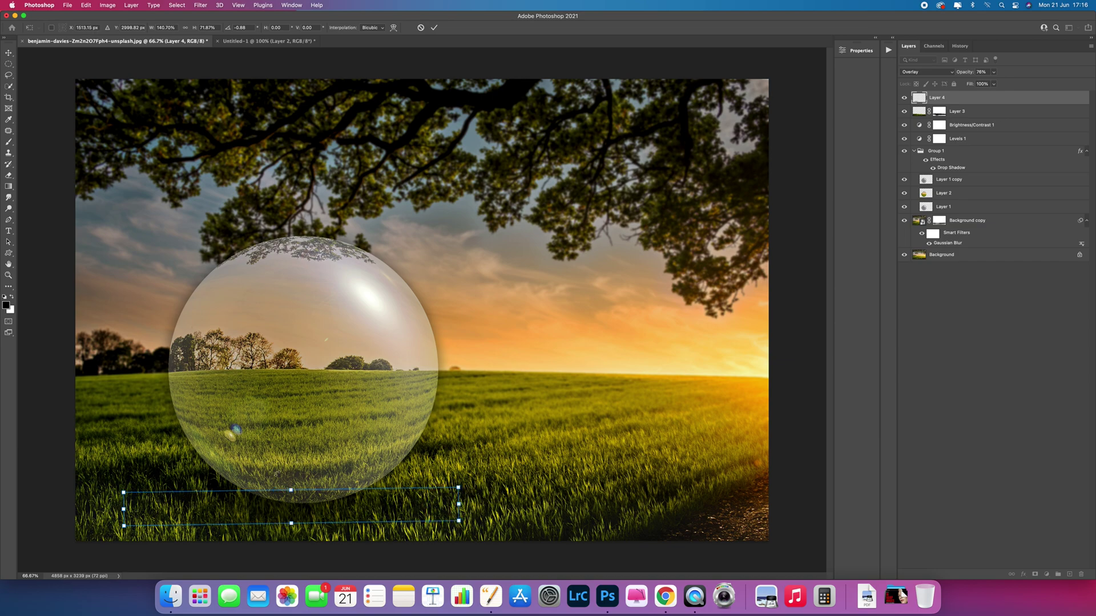
pyautogui.moveTo(291, 489)
pyautogui.mouseDown()
pyautogui.moveTo(291, 502)
pyautogui.moveTo(291, 486)
pyautogui.mouseUp()
# Lower the shadow layer's opacity to 37%, shift the transformed shadow away from the sun and apply the transform
pyautogui.click(993, 72)
pyautogui.moveTo(994, 83); pyautogui.dragTo(979, 85)
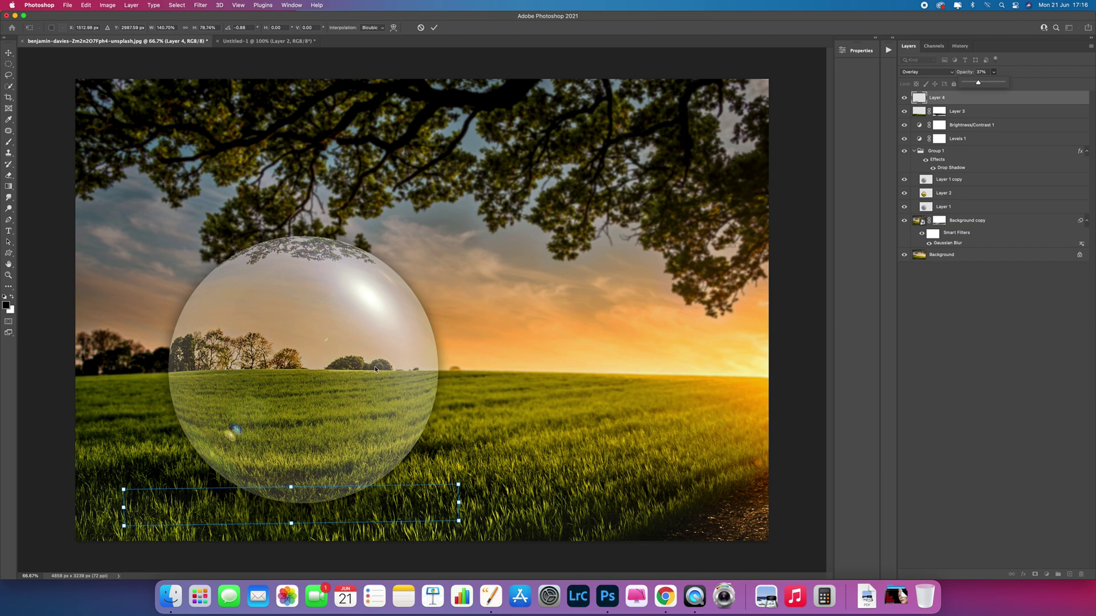
pyautogui.moveTo(338, 500); pyautogui.dragTo(306, 503)
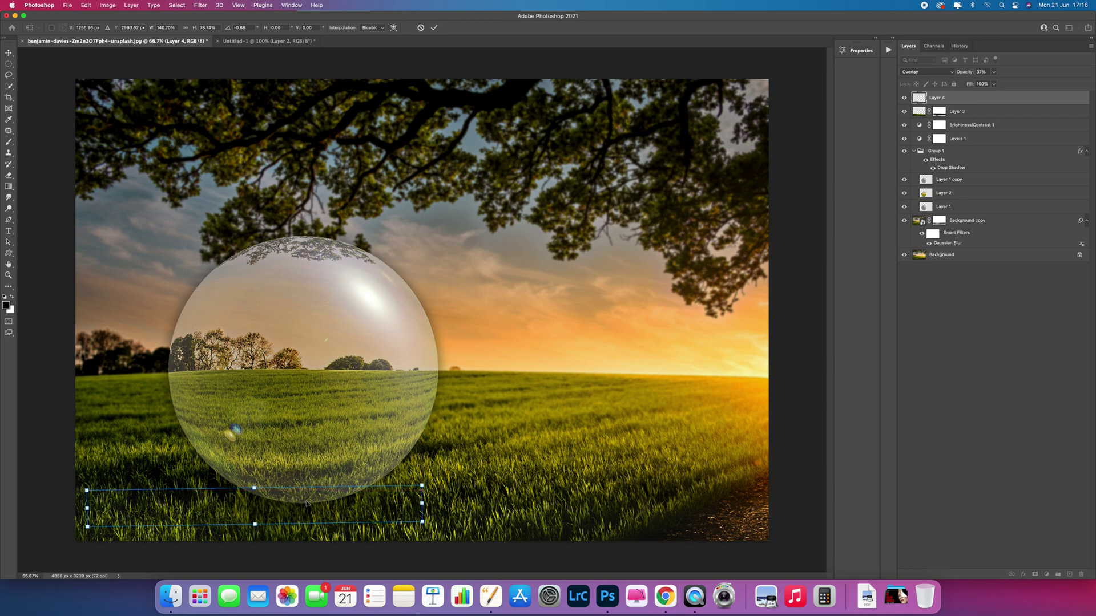
pyautogui.press('Return')
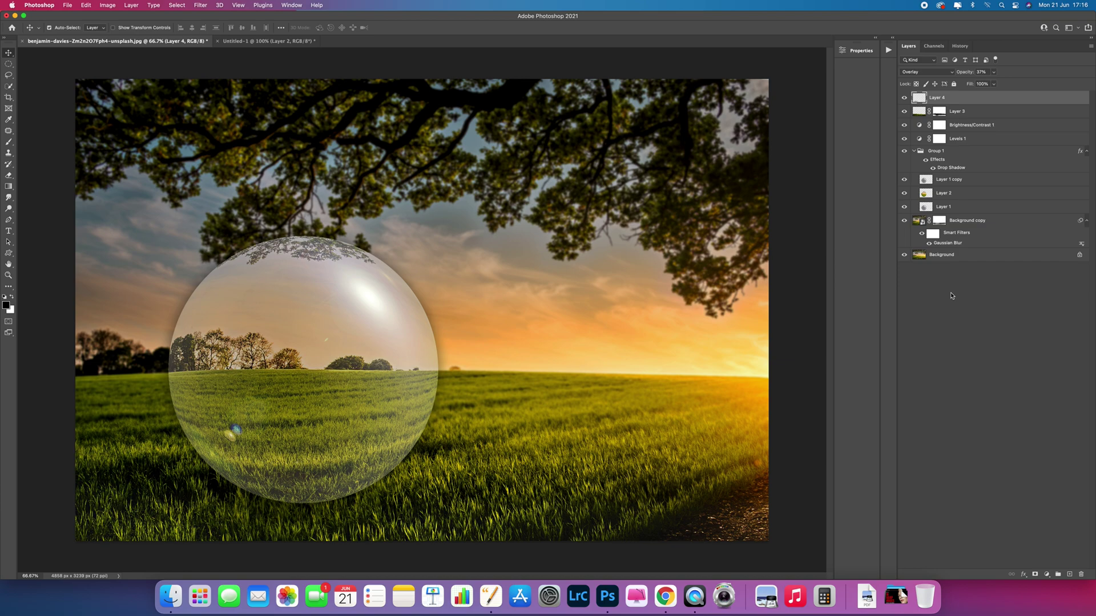
# Add a Brightness/Contrast adjustment layer at the top of the stack with brightness -37 and contrast 29
pyautogui.click(1046, 575)
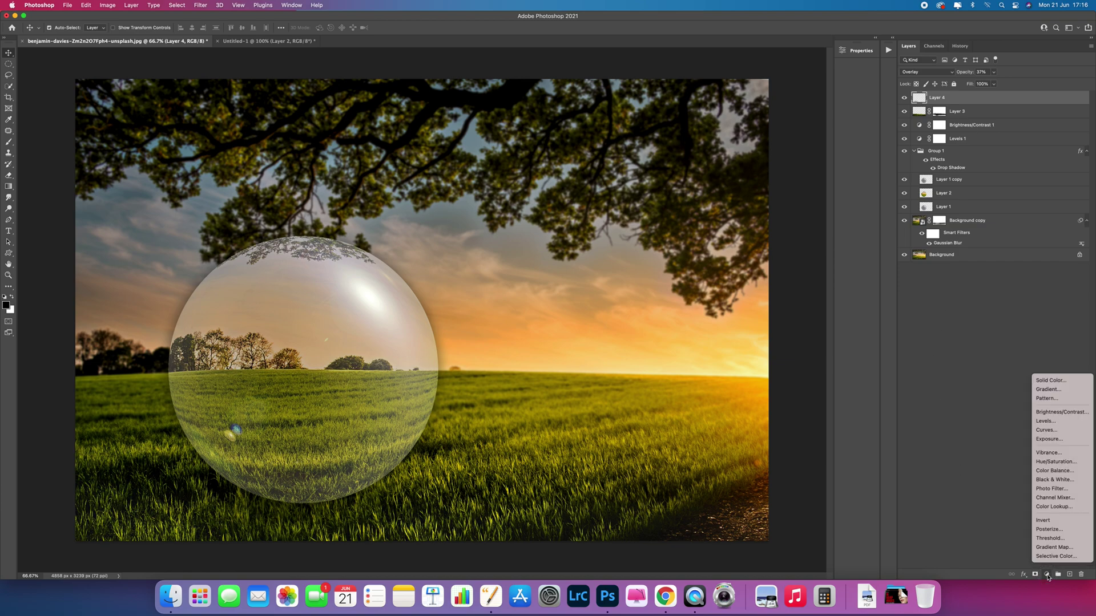
pyautogui.click(1068, 412)
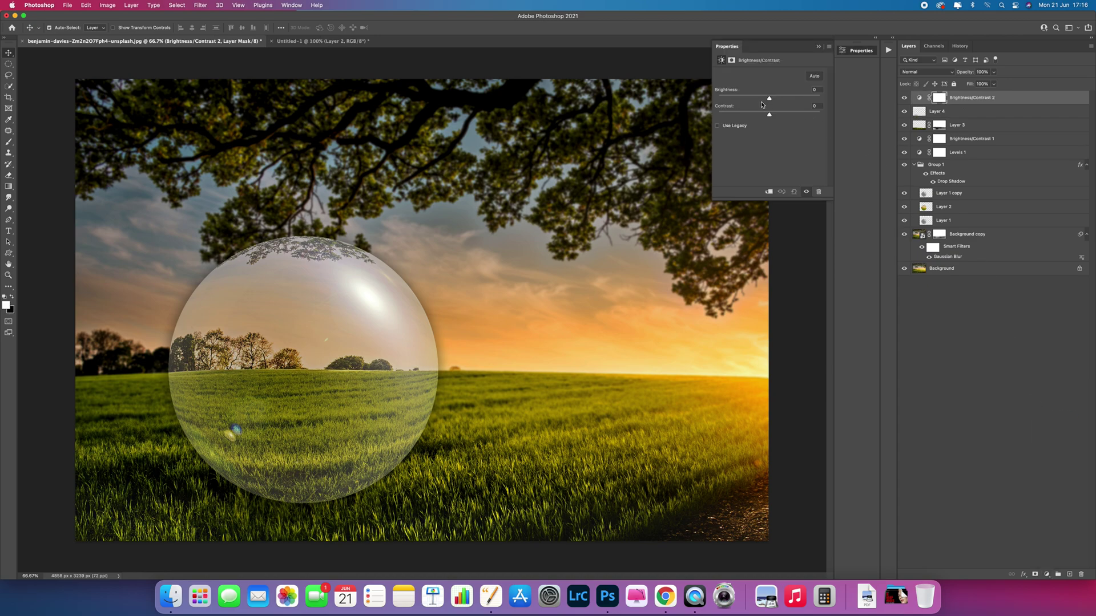
pyautogui.moveTo(769, 98); pyautogui.dragTo(784, 115)
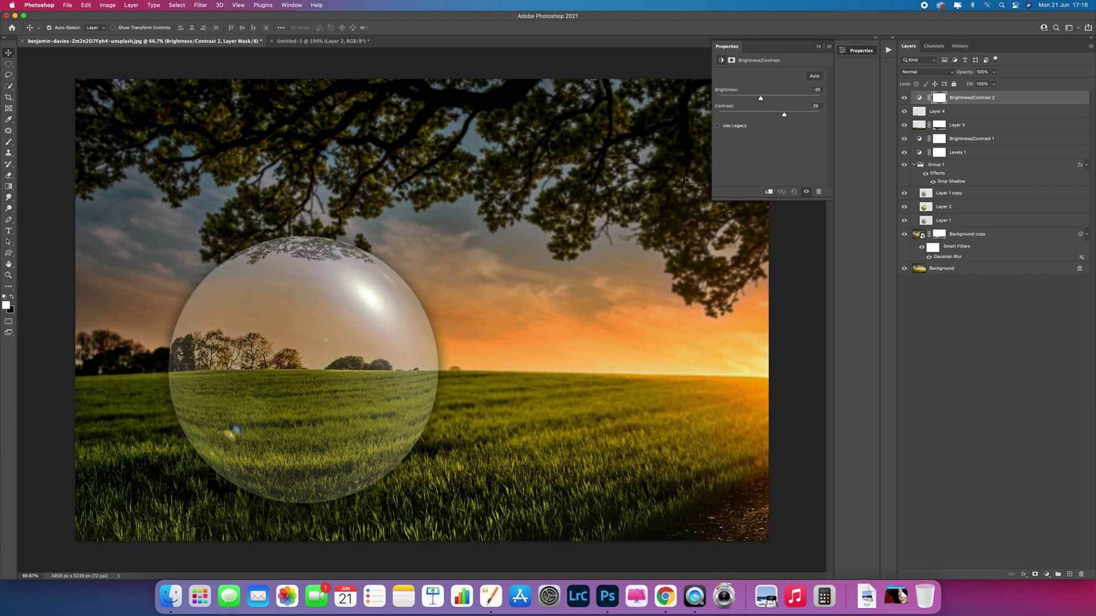
pyautogui.moveTo(761, 102); pyautogui.dragTo(756, 103)
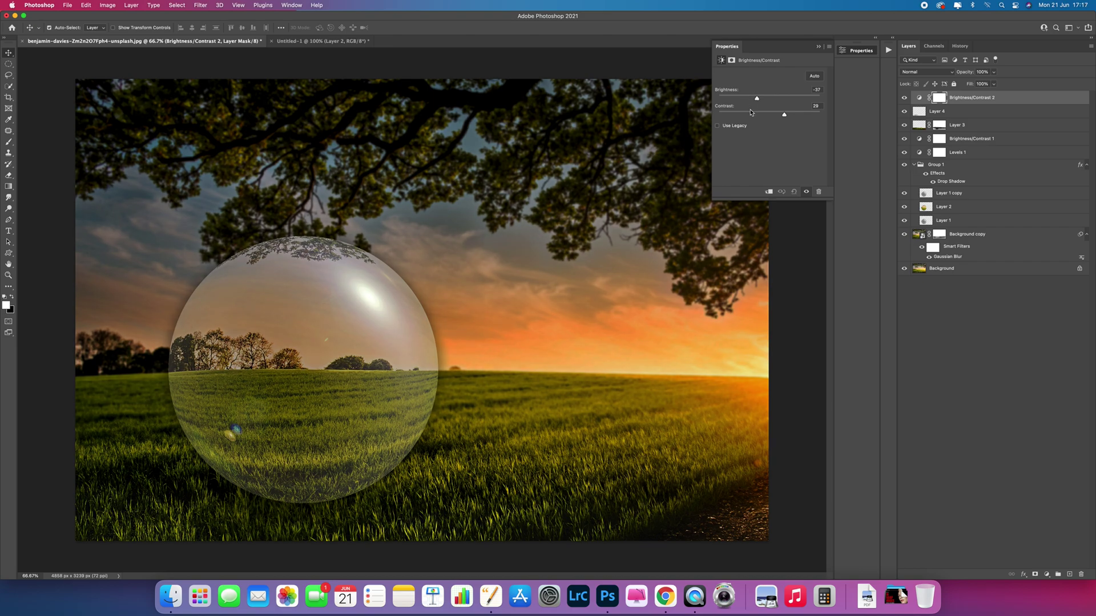
# Set the new Brightness/Contrast layer's blend mode to Darken and its opacity to 73%
pyautogui.click(950, 73)
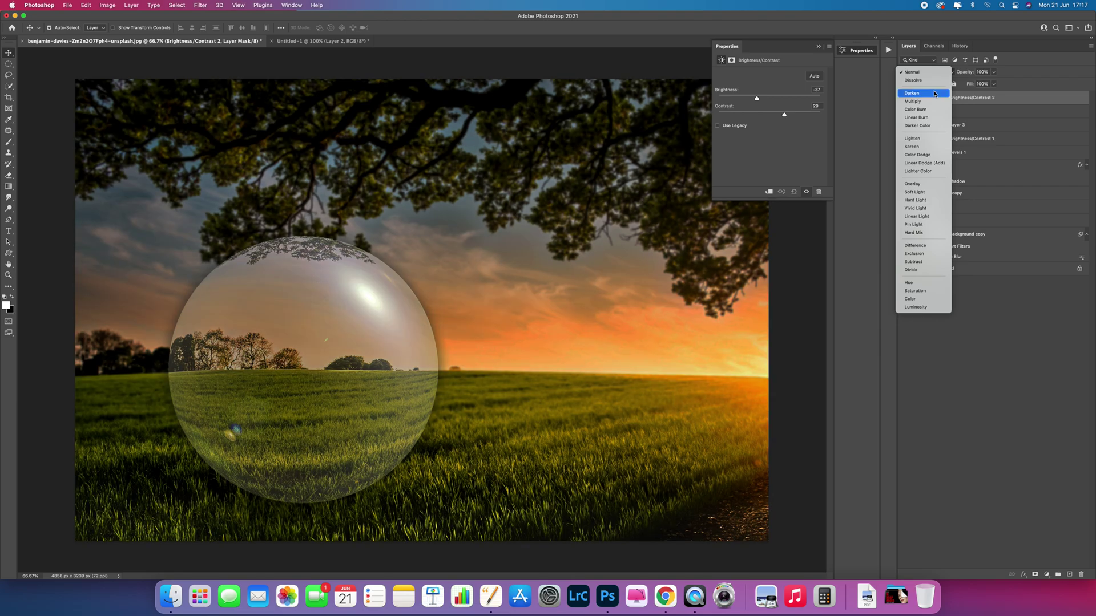
pyautogui.click(936, 93)
pyautogui.click(993, 72)
pyautogui.moveTo(994, 76)
pyautogui.mouseDown()
pyautogui.moveTo(951, 84)
pyautogui.moveTo(977, 83)
pyautogui.mouseUp()
pyautogui.moveTo(996, 83); pyautogui.dragTo(983, 83)
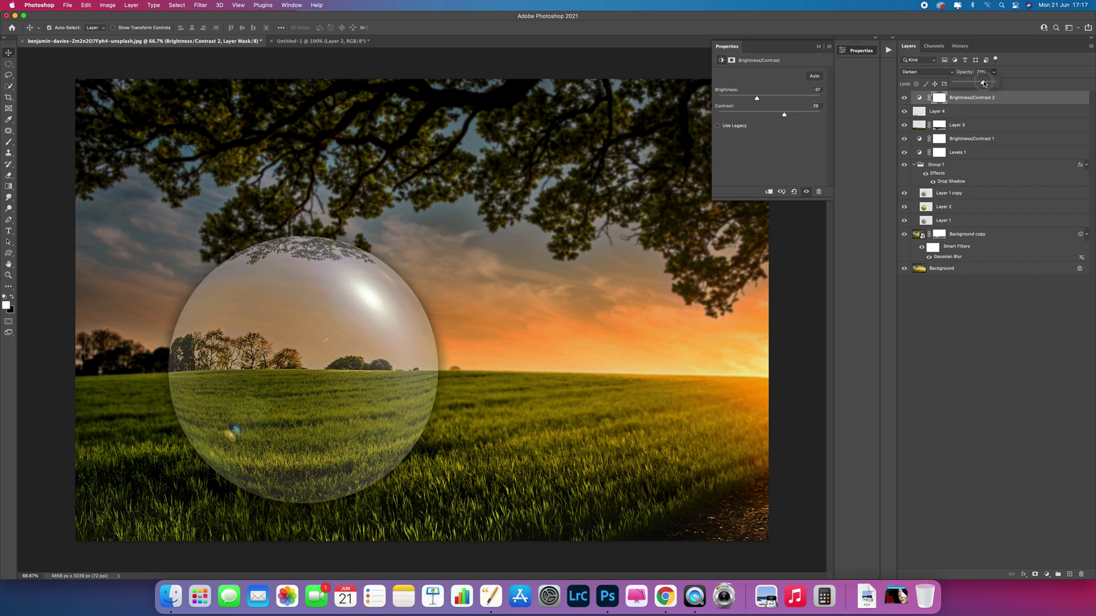
pyautogui.click(819, 46)
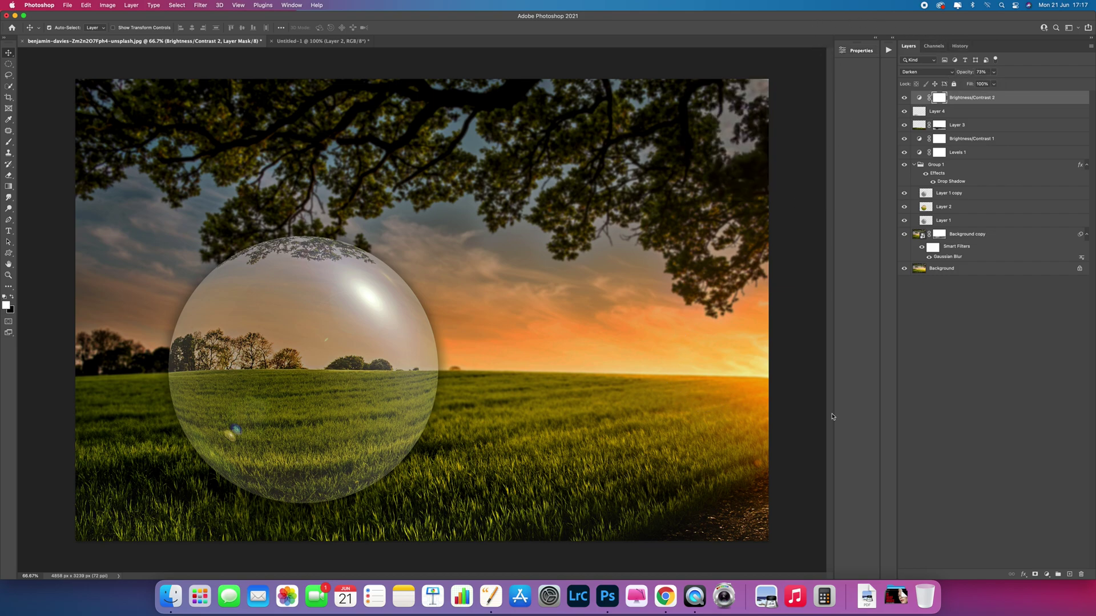
# Save a history snapshot of the finished composite and compare it with the original photo, returning to the new snapshot
pyautogui.click(960, 47)
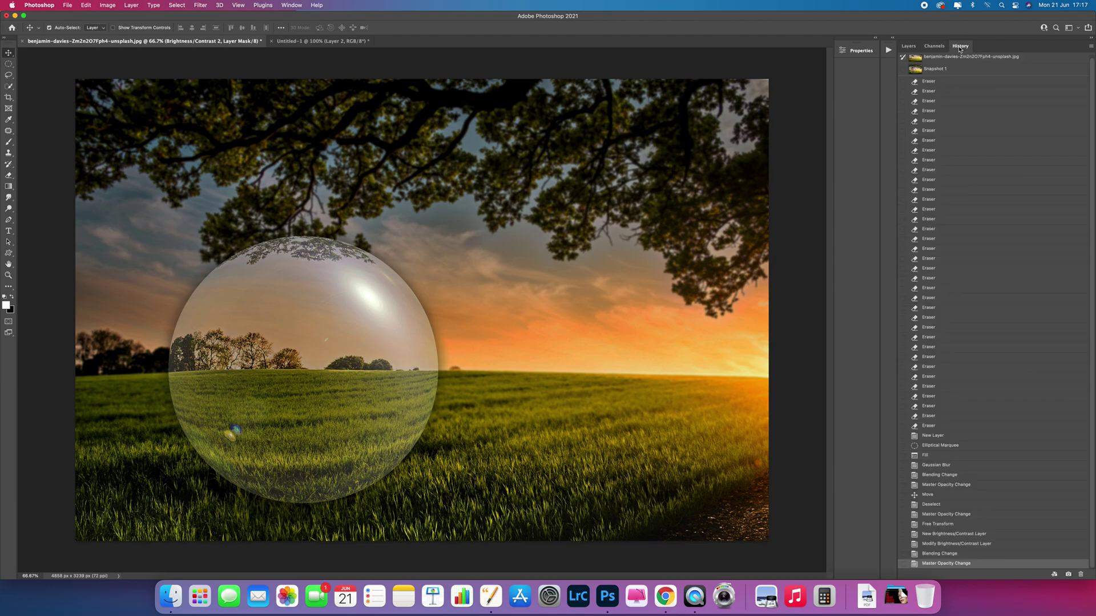
pyautogui.click(1069, 575)
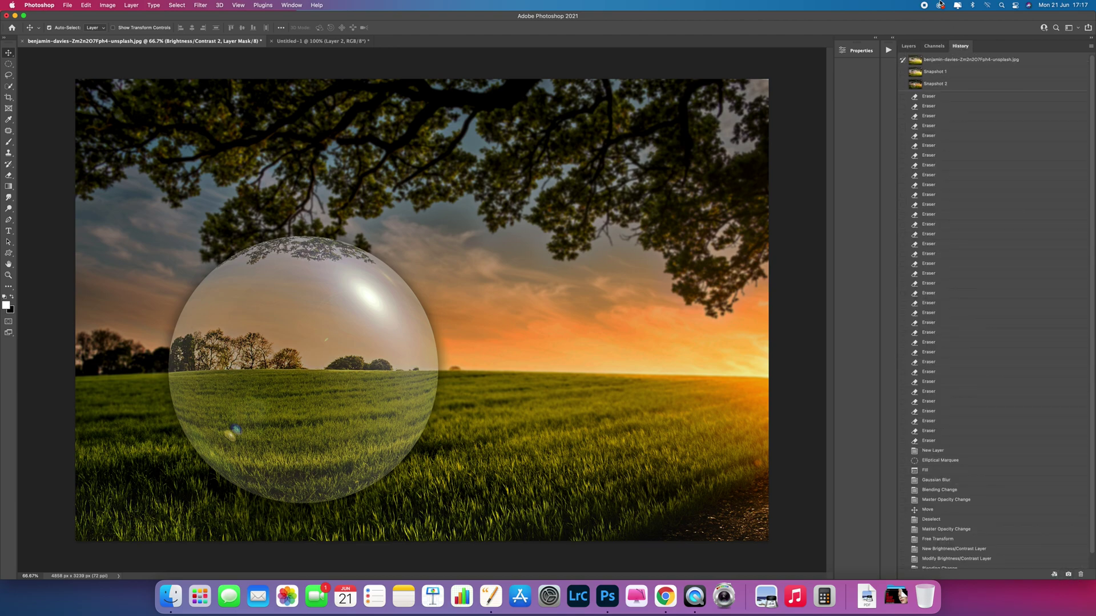
pyautogui.click(943, 84)
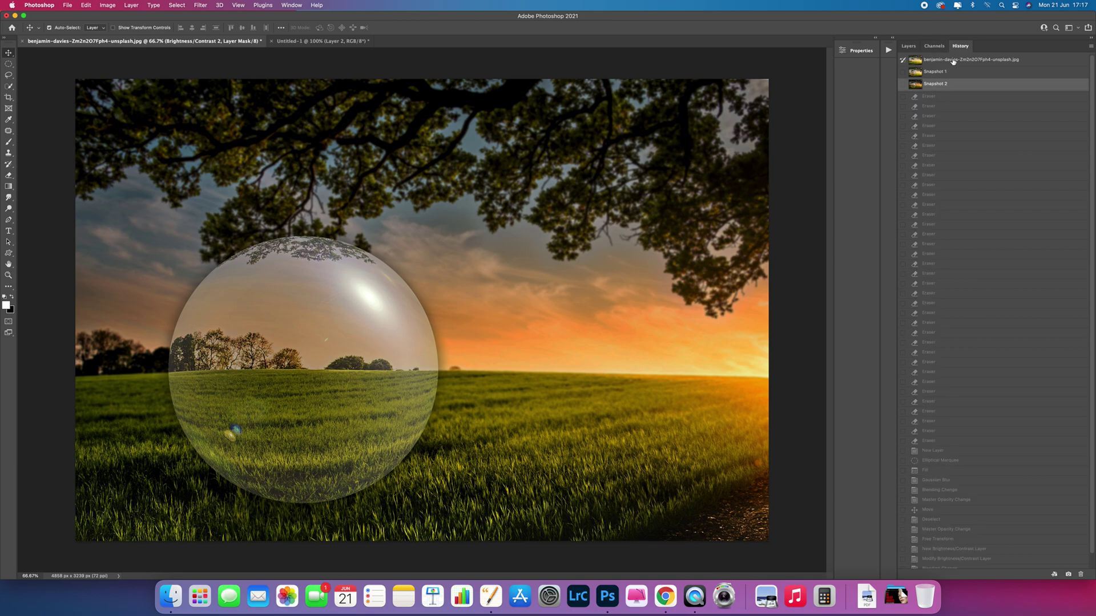
pyautogui.click(953, 61)
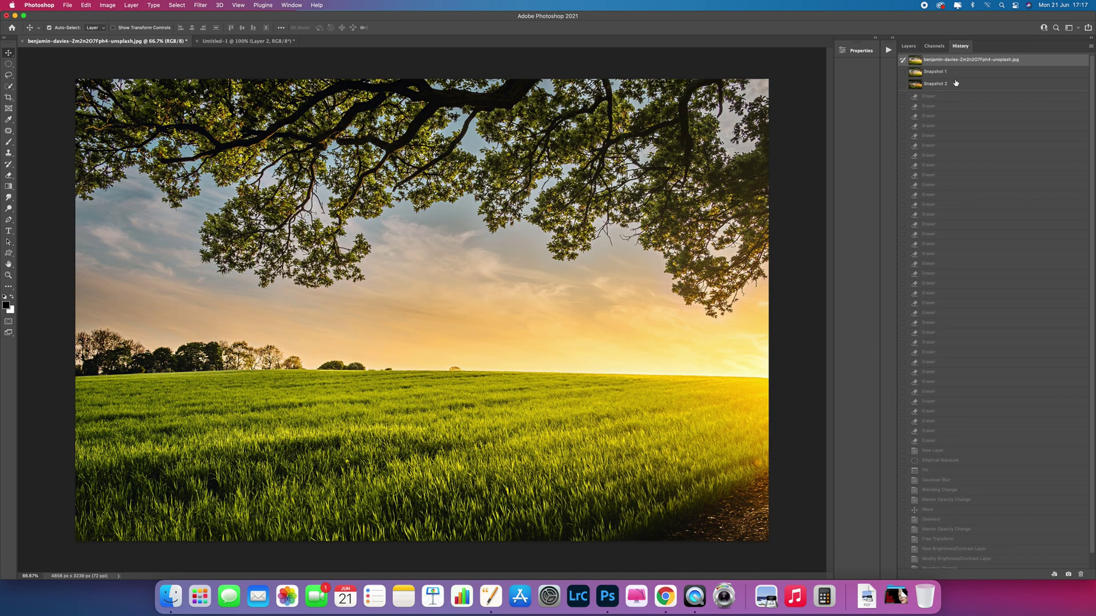
pyautogui.click(955, 85)
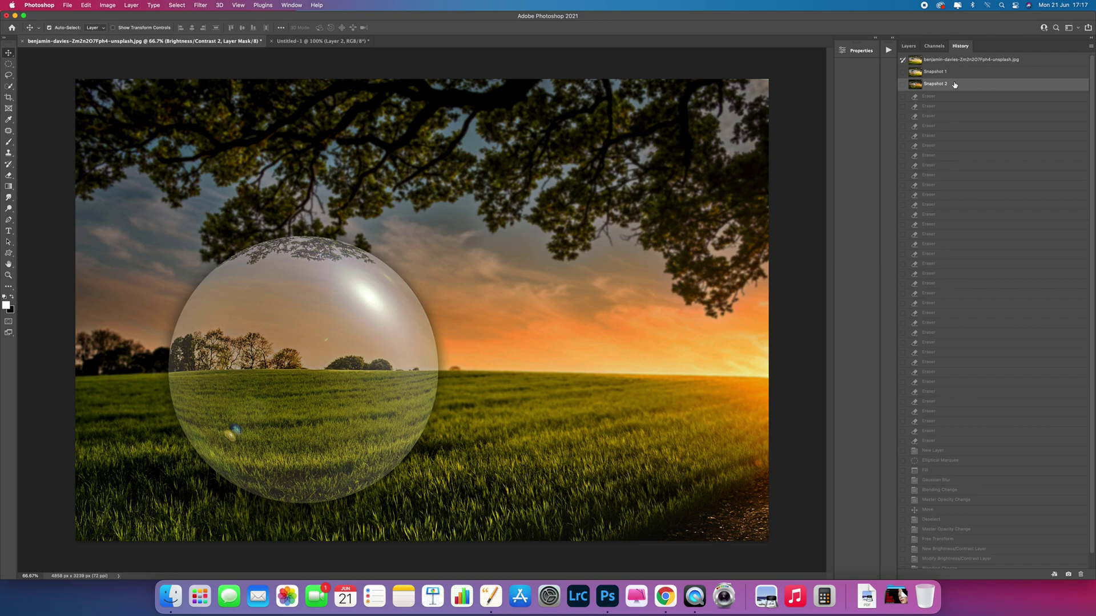